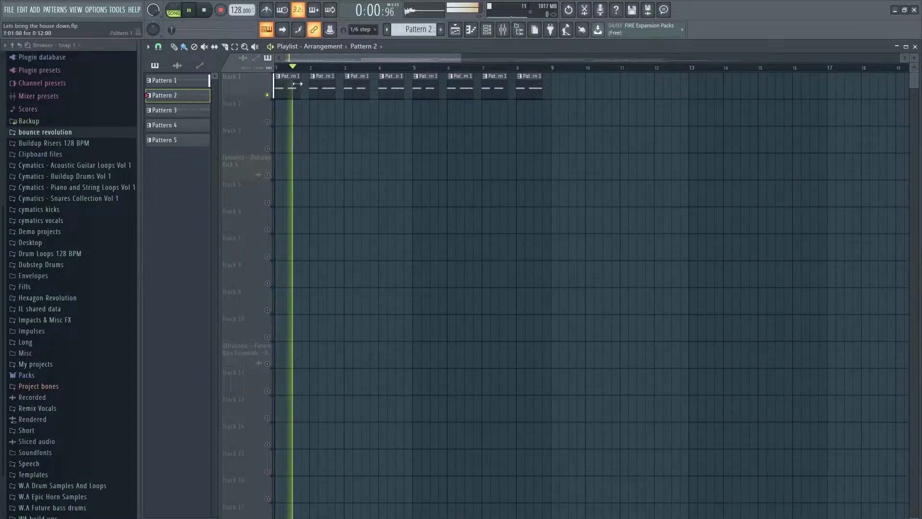
# Play back the Pattern 1 clips on Track 1 of the playlist
pyautogui.scroll(2, 308, 71)
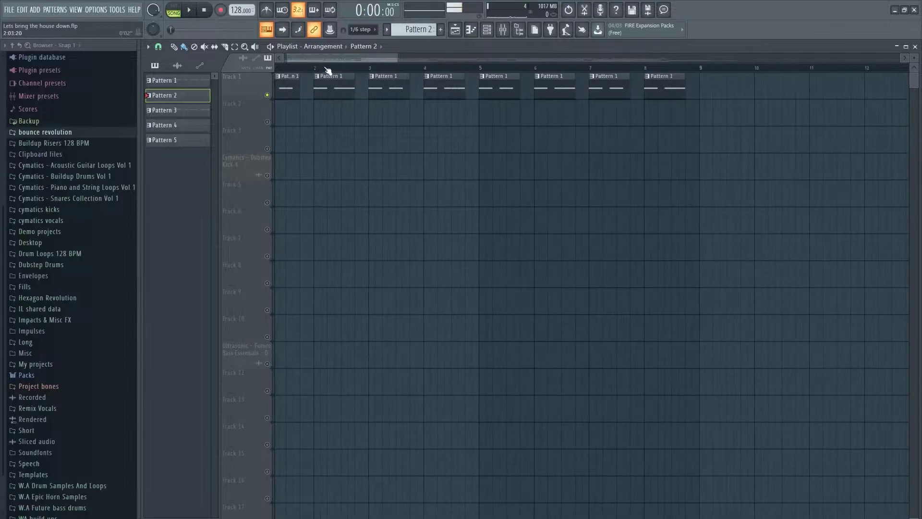
pyautogui.scroll(1, 320, 60)
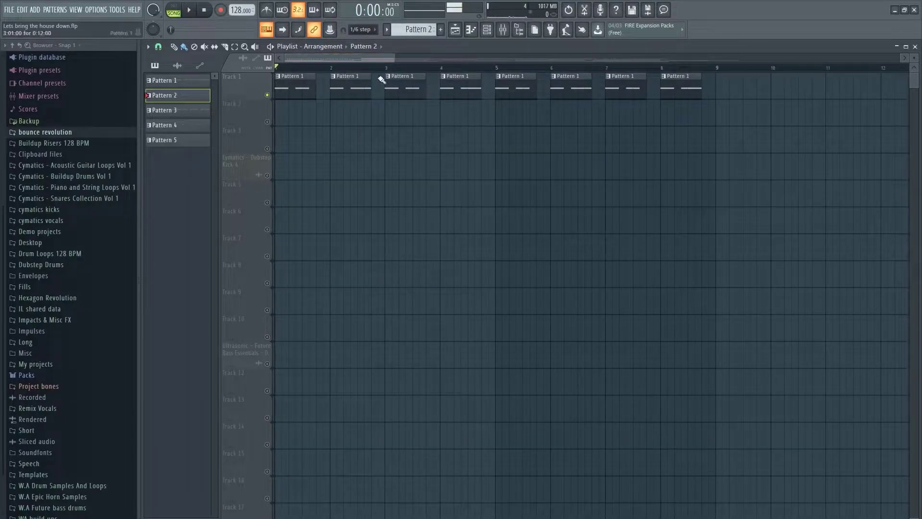
pyautogui.scroll(-3, 364, 71)
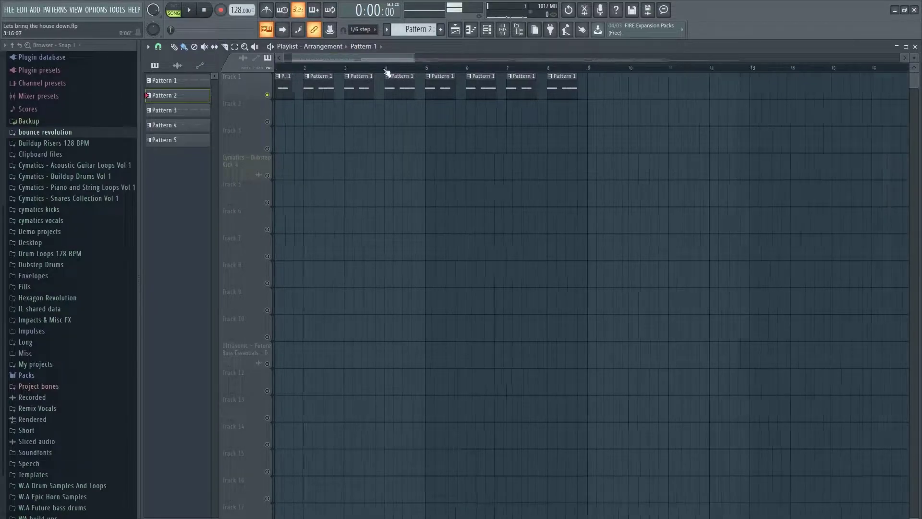
pyautogui.scroll(2, 388, 56)
pyautogui.press('space')
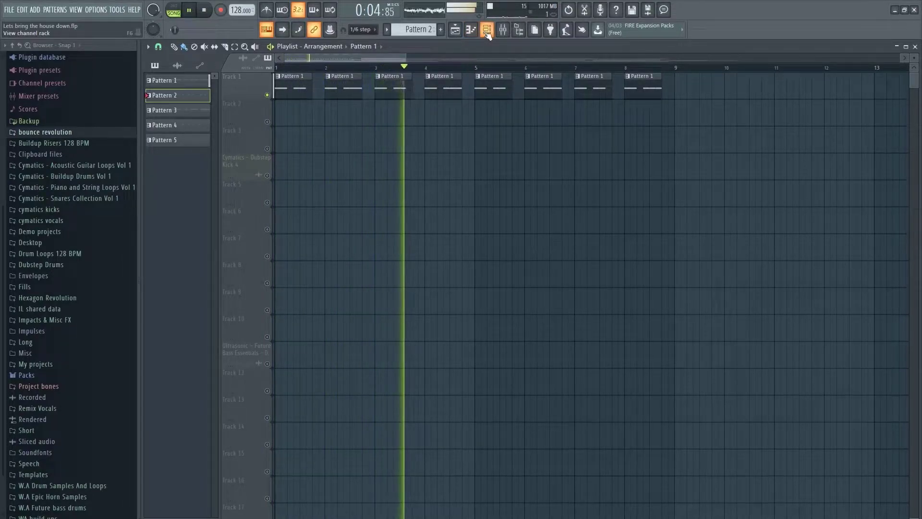
pyautogui.press('space')
# Select Pattern 1 with the channel rack open and inspect the first Serum channel's preset list in the Wubbix 50k Preset Pack
pyautogui.press('F6')
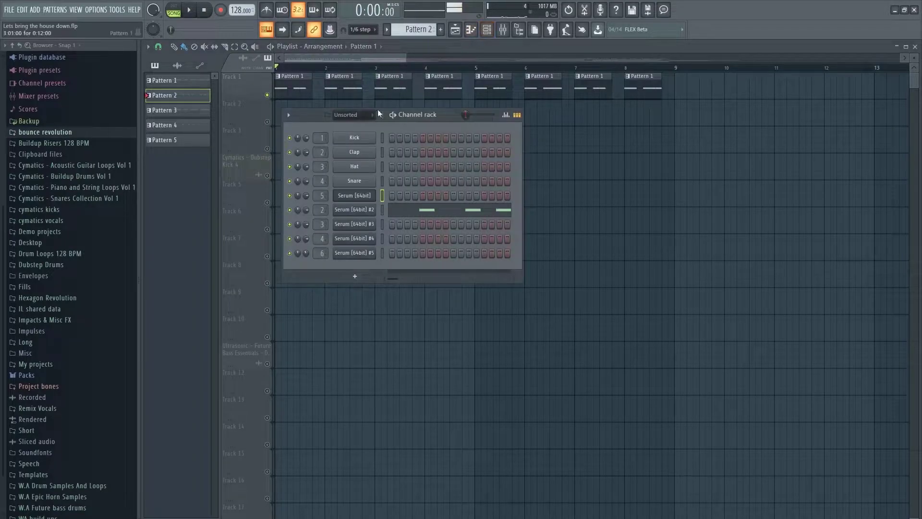
pyautogui.scroll(1, 398, 32)
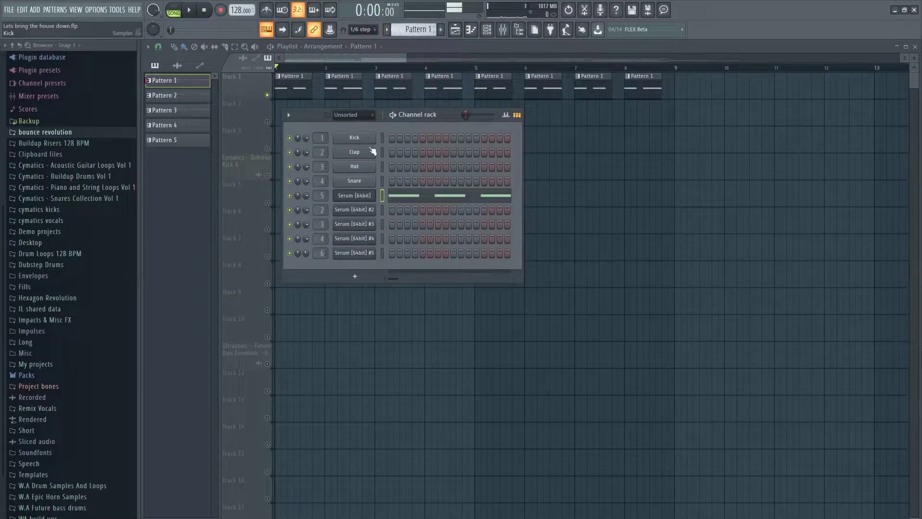
pyautogui.click(369, 201)
pyautogui.moveTo(500, 131); pyautogui.dragTo(447, 84)
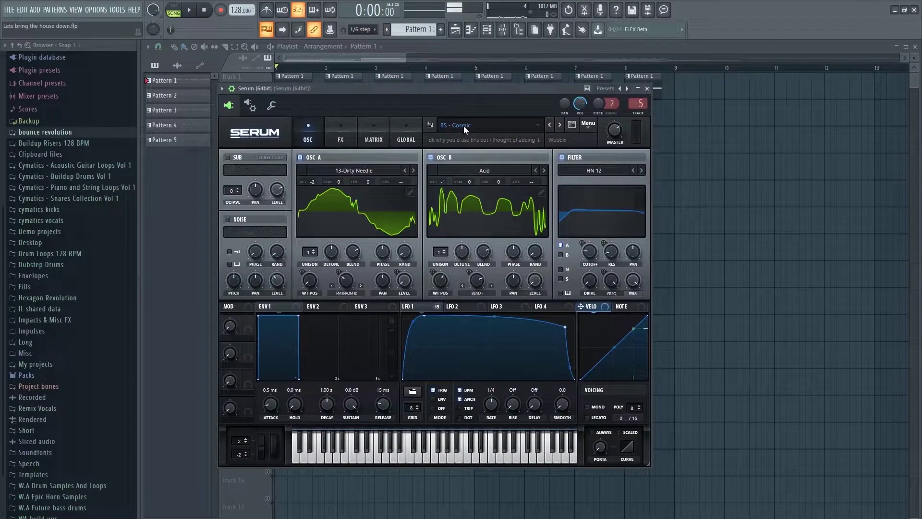
pyautogui.click(500, 126)
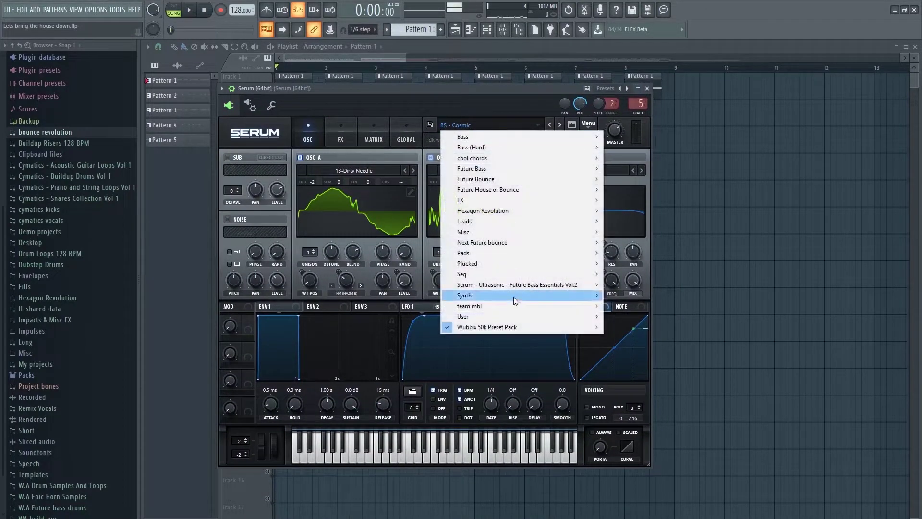
pyautogui.moveTo(498, 331)
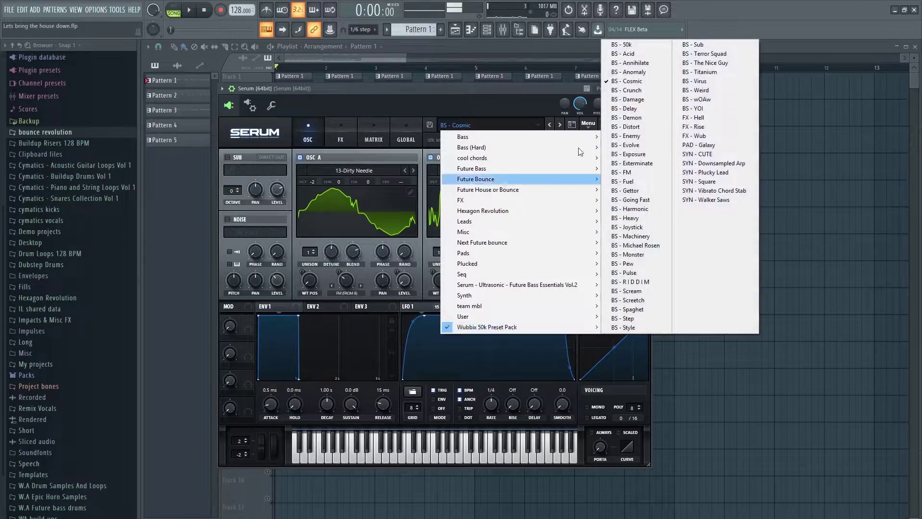
pyautogui.moveTo(538, 91); pyautogui.dragTo(548, 95)
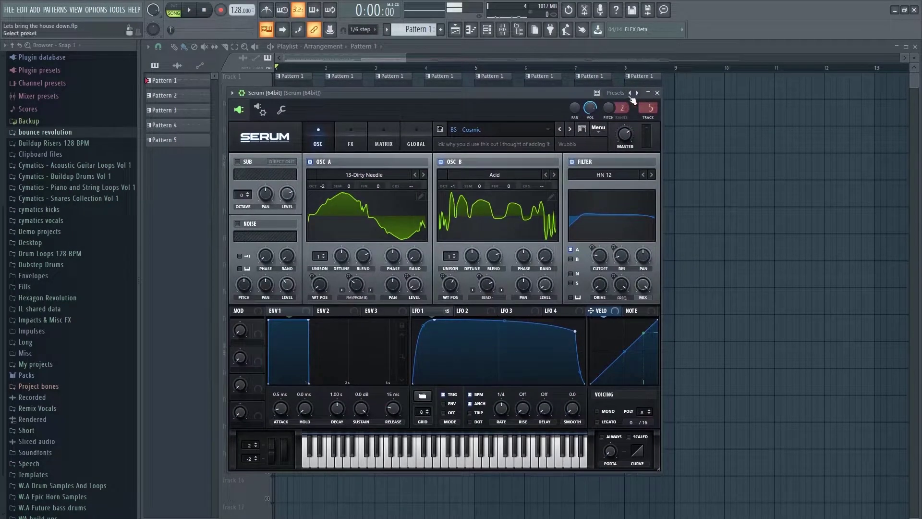
pyautogui.click(658, 93)
pyautogui.click(367, 237)
pyautogui.click(658, 93)
# Open the first Serum channel's notes in the piano roll and play the pattern
pyautogui.rightClick(340, 245)
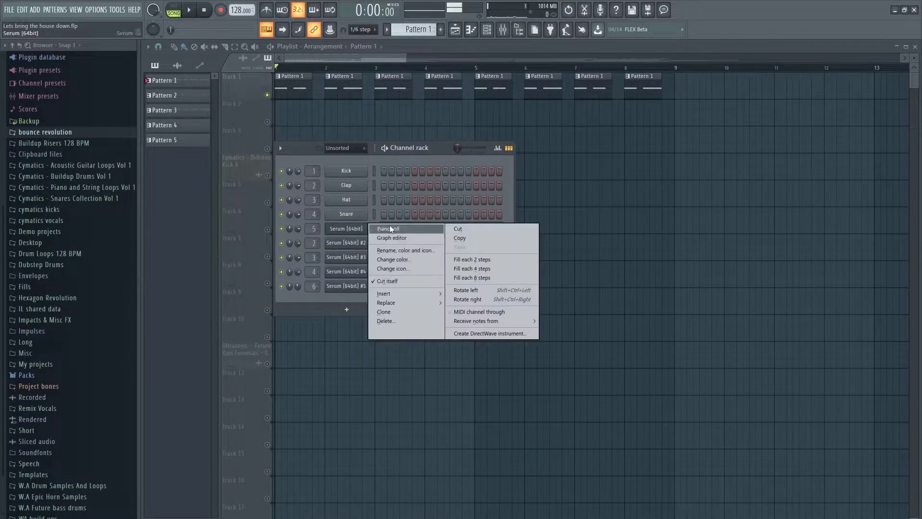
pyautogui.click(390, 225)
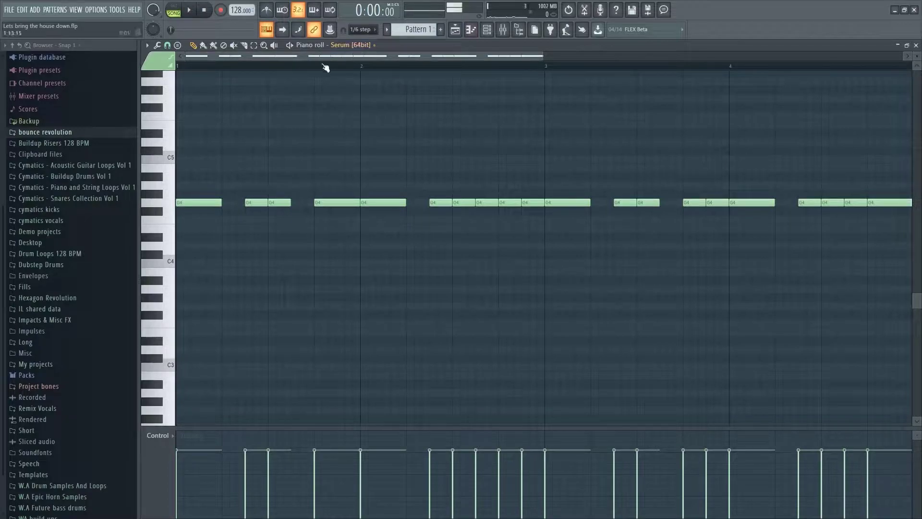
pyautogui.scroll(-2, 322, 70)
pyautogui.click(294, 48)
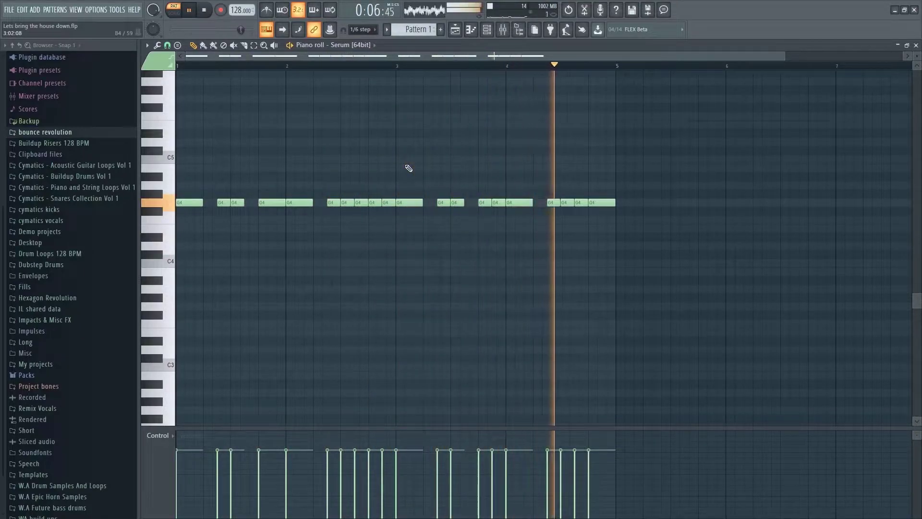
pyautogui.press('space')
# Return to the playlist, switch playback to song mode and play the Pattern 1 clips
pyautogui.click(454, 29)
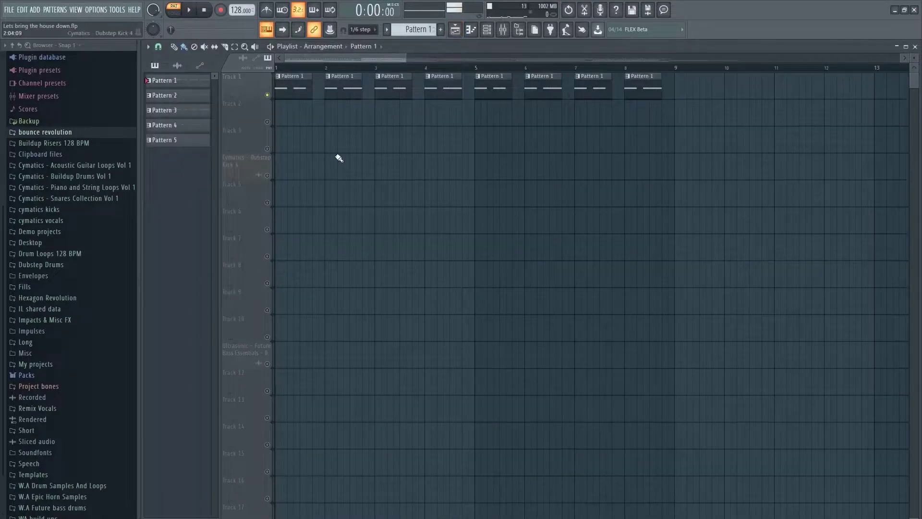
pyautogui.scroll(2, 326, 72)
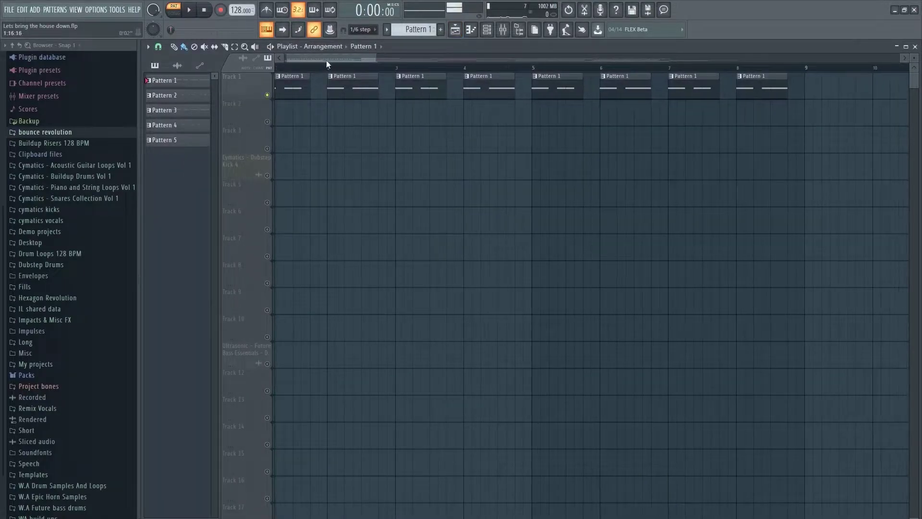
pyautogui.hscroll(-1, 326, 59)
pyautogui.click(174, 11)
pyautogui.press('space')
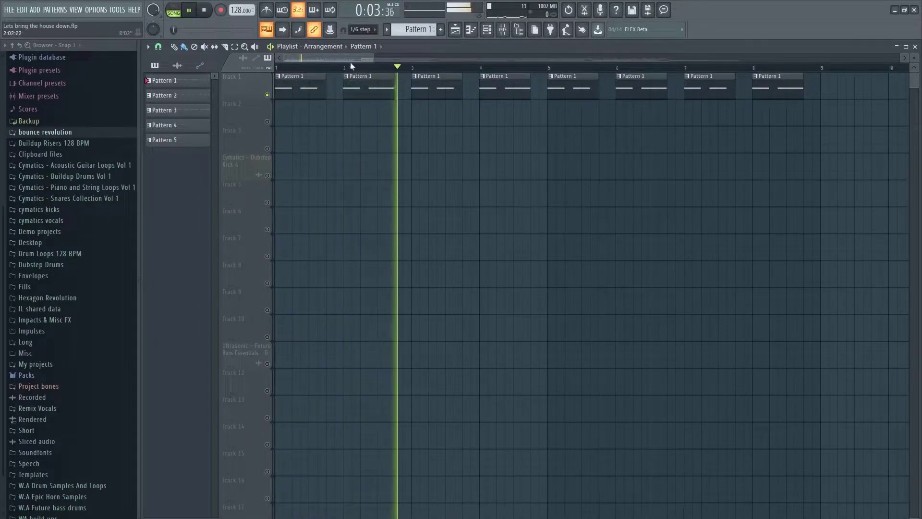
pyautogui.press('space')
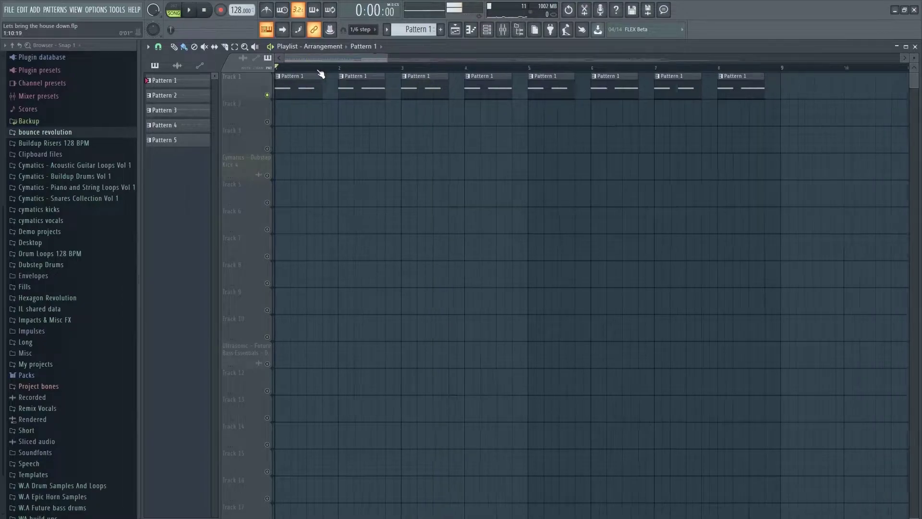
# Mute tracks 1, 7, 8 and 9 and audition the Downlifter 03 clip on Track 6
pyautogui.scroll(-3, 320, 74)
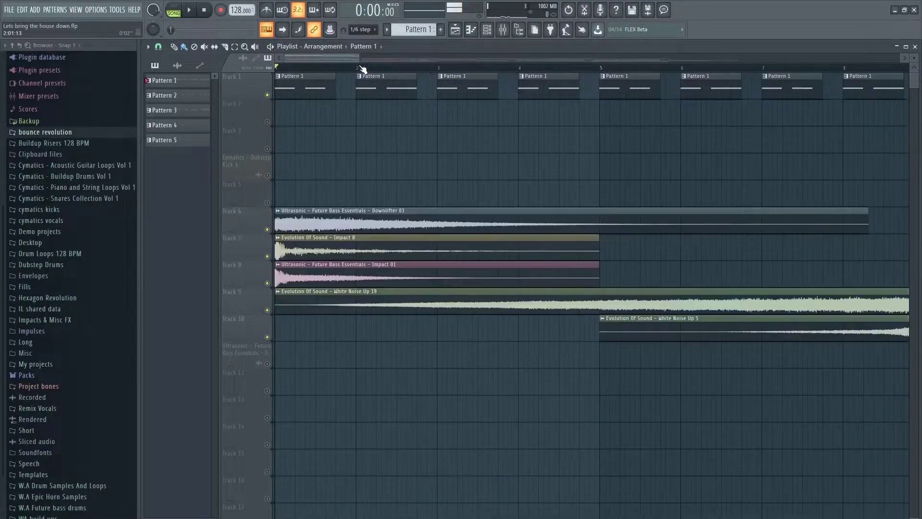
pyautogui.scroll(-2, 365, 71)
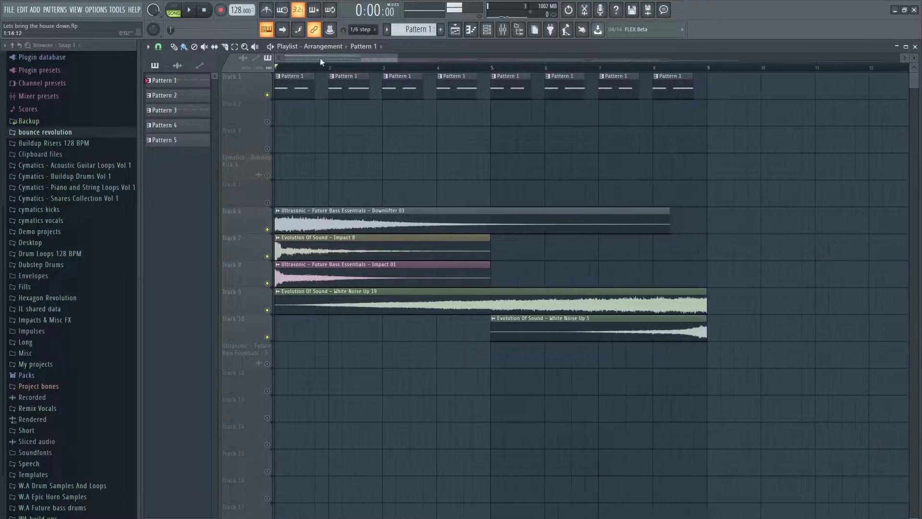
pyautogui.scroll(2, 305, 72)
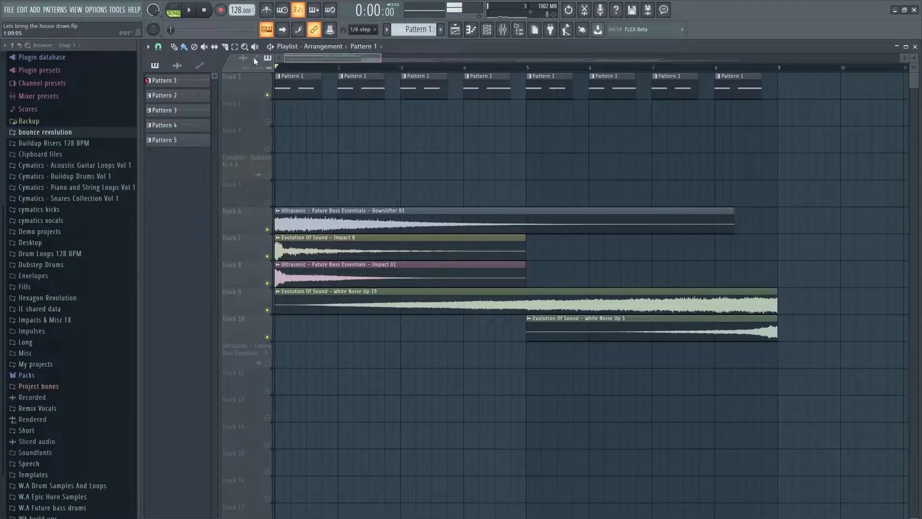
pyautogui.click(267, 310)
pyautogui.click(267, 282)
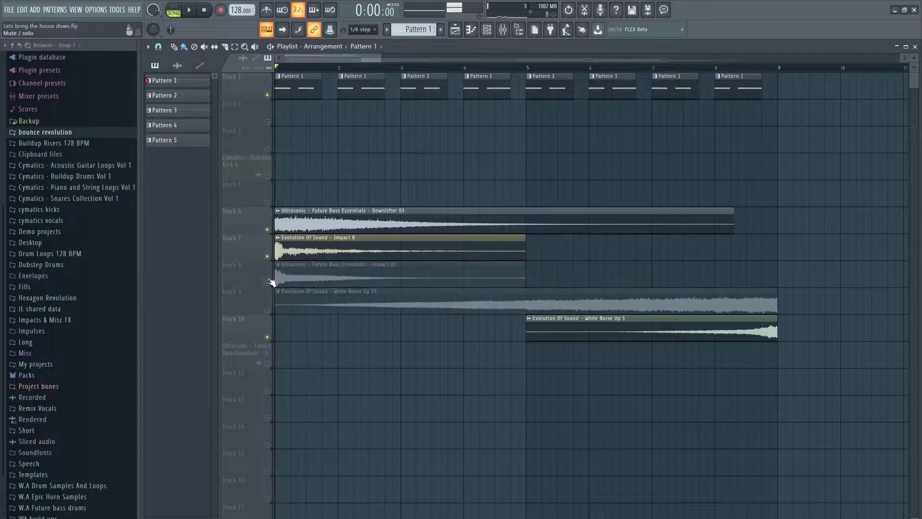
pyautogui.click(267, 256)
pyautogui.press('space')
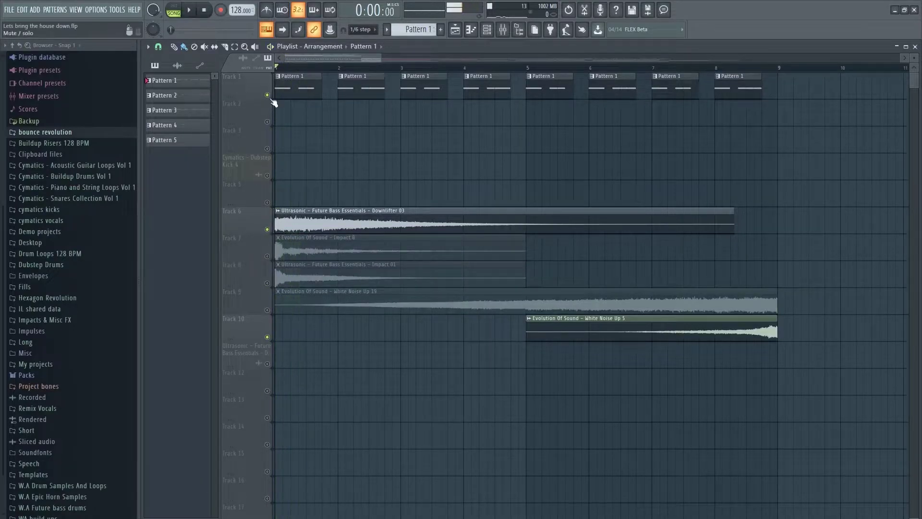
pyautogui.click(267, 95)
pyautogui.press('space')
# Unmute Track 7, mute Track 6 and audition the Impact 8 clip
pyautogui.click(267, 256)
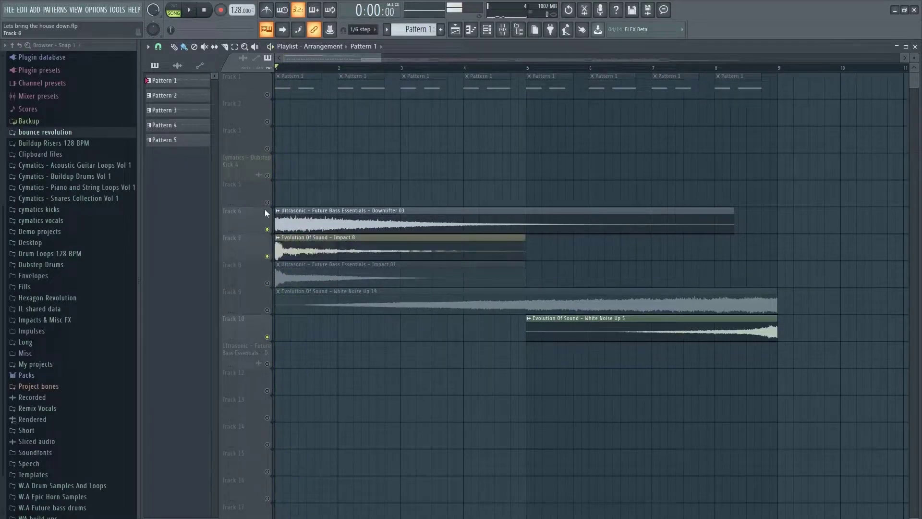
pyautogui.click(267, 229)
pyautogui.press('space')
pyautogui.press('space')
# Switch the audible track from Track 7 to Track 8, audition Impact 01, and mute Track 8 again
pyautogui.click(268, 256)
pyautogui.click(267, 283)
pyautogui.press('space')
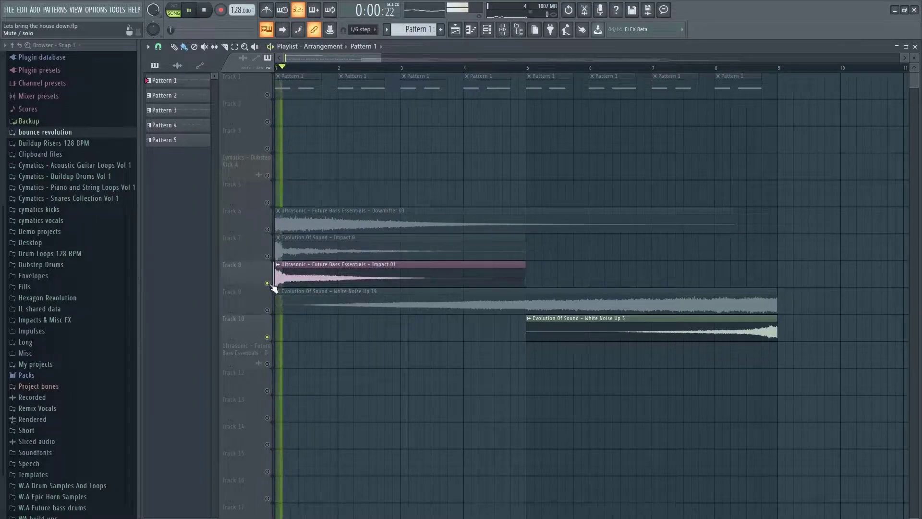
pyautogui.click(267, 283)
pyautogui.press('space')
# Unmute Track 9 and audition the White Noise Up 19 and White Noise Up 5 risers
pyautogui.click(267, 310)
pyautogui.press('space')
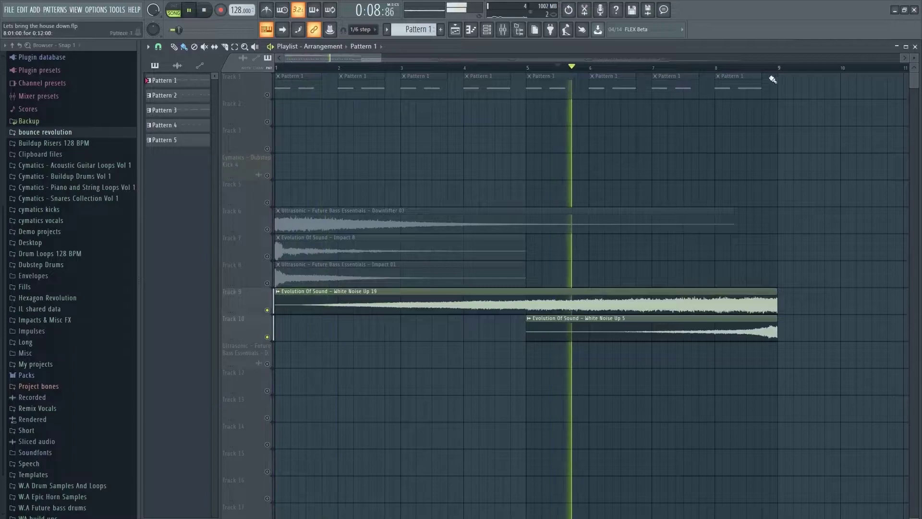
pyautogui.hotkey('ctrl', 'space')
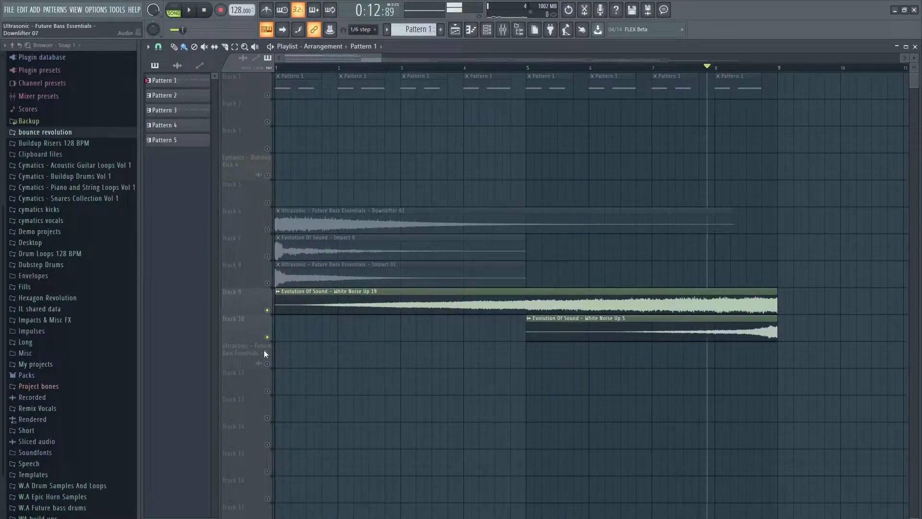
pyautogui.press('space')
pyautogui.press('space')
# Unmute tracks 1, 6, 7 and 8 and play the full arrangement from the start
pyautogui.click(268, 95)
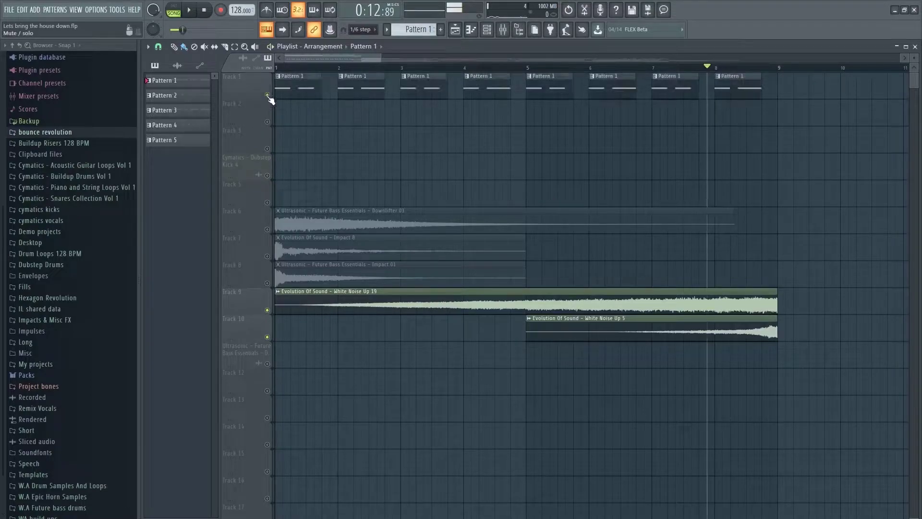
pyautogui.click(278, 67)
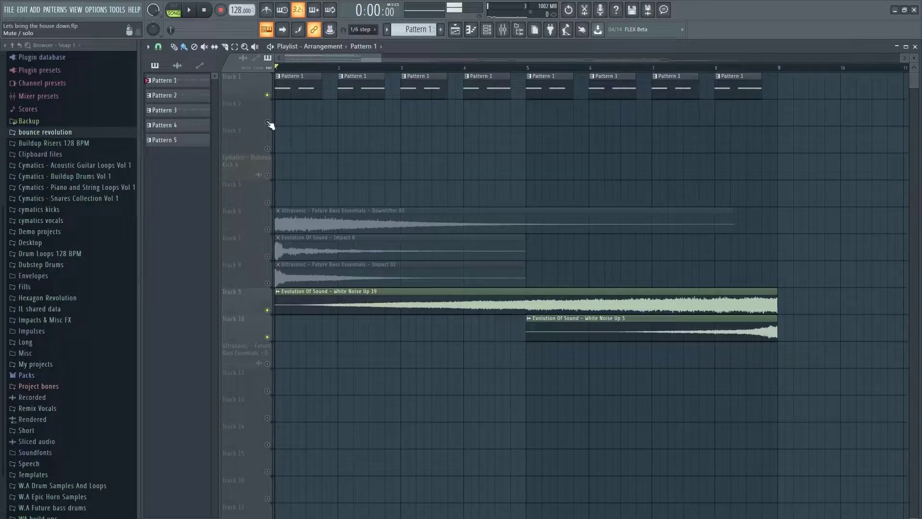
pyautogui.click(268, 229)
pyautogui.click(268, 256)
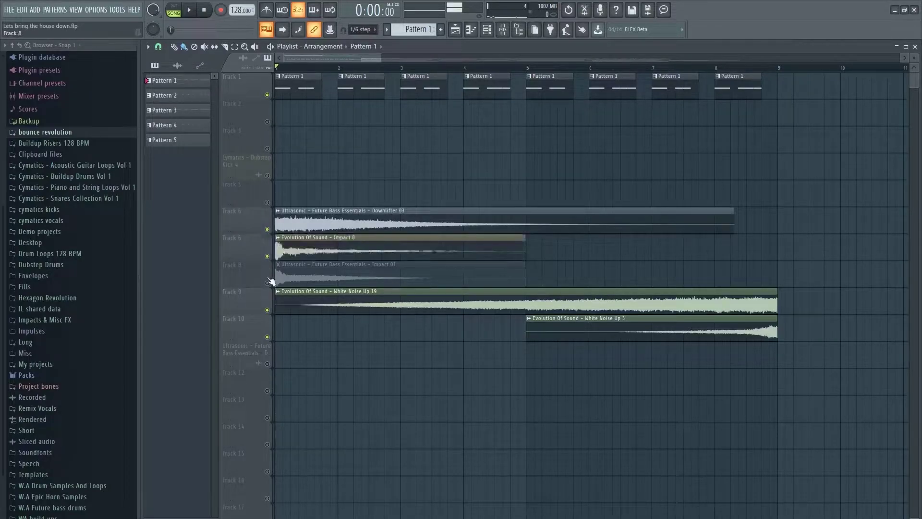
pyautogui.click(268, 283)
pyautogui.press('space')
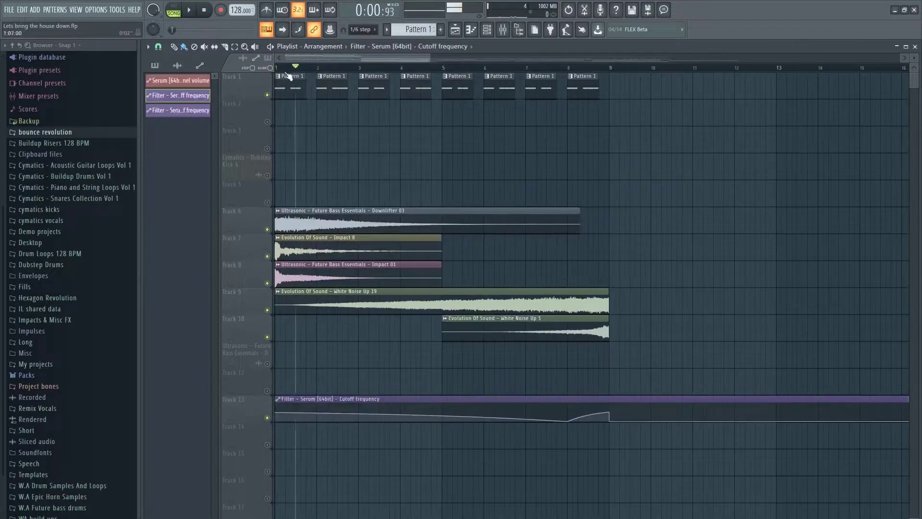
# Return the song position to the start, list the patterns in the picker and check Pattern 1's channel rack
pyautogui.moveTo(286, 72); pyautogui.dragTo(273, 107)
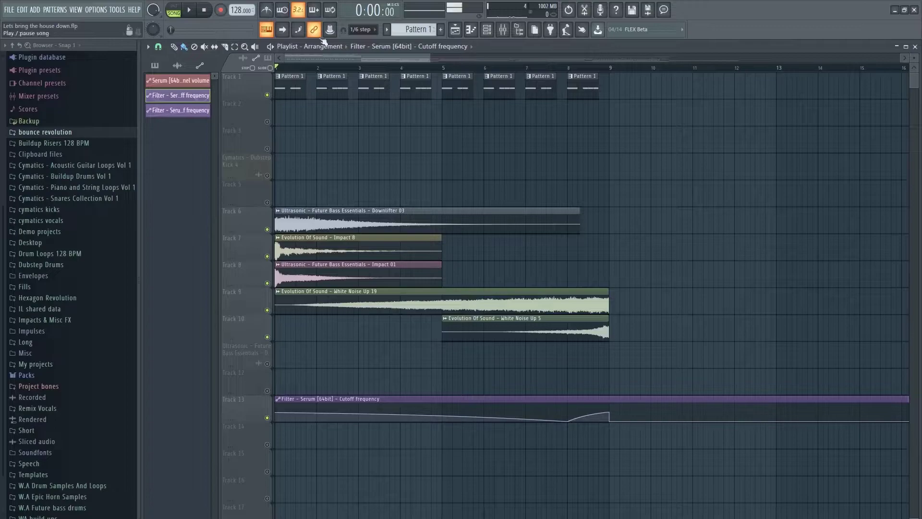
pyautogui.click(155, 65)
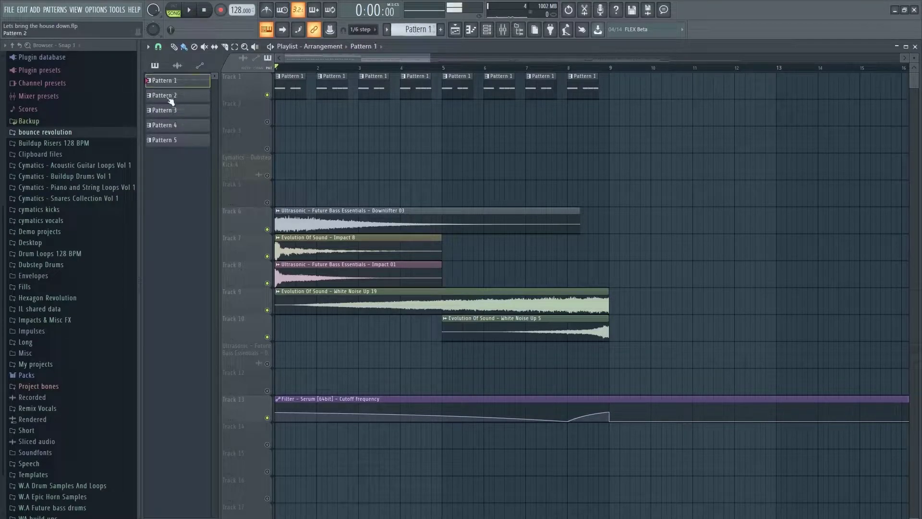
pyautogui.click(487, 30)
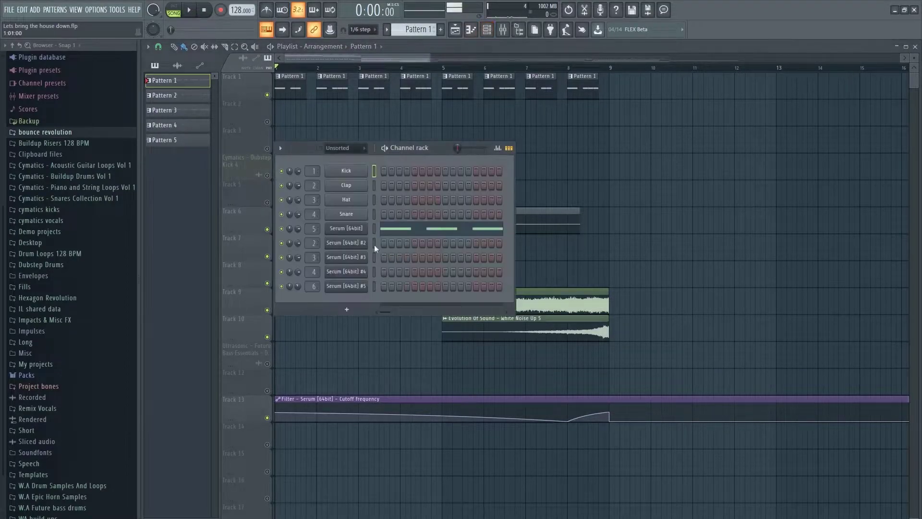
pyautogui.press('l')
pyautogui.press('space')
pyautogui.click(304, 72)
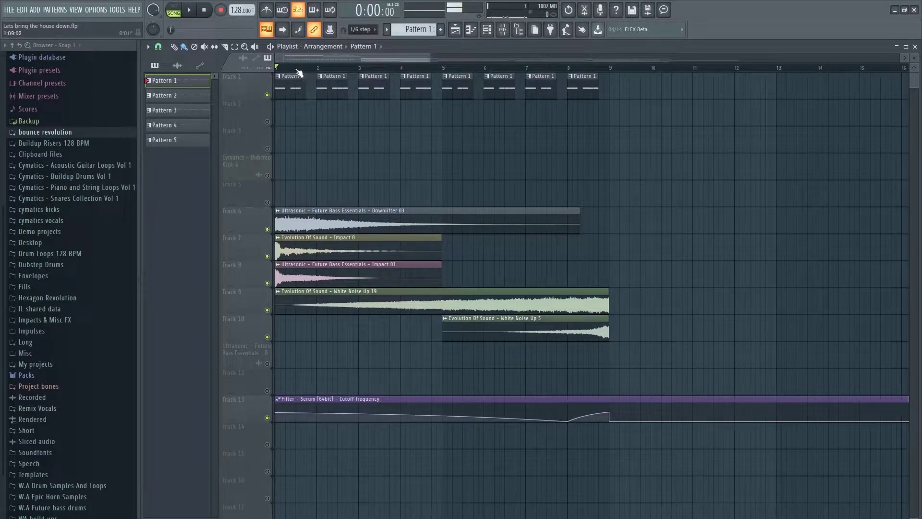
pyautogui.scroll(3, 294, 60)
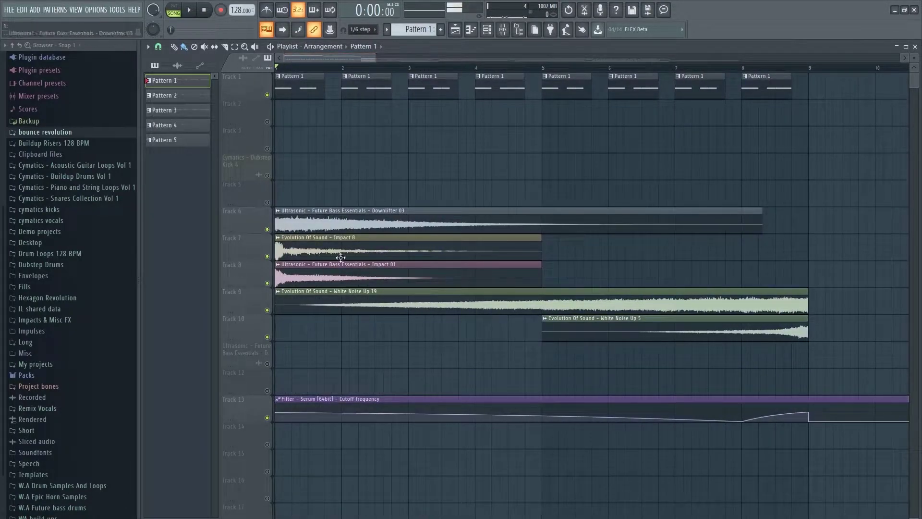
# Compare playback from the start with the Serum cutoff frequency automation active and with Track 13 muted
pyautogui.press('space')
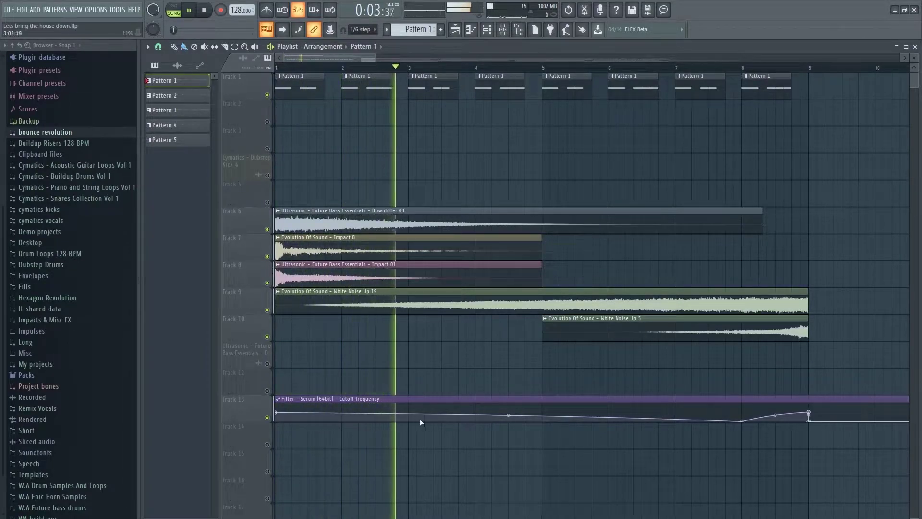
pyautogui.press('space')
pyautogui.press('space')
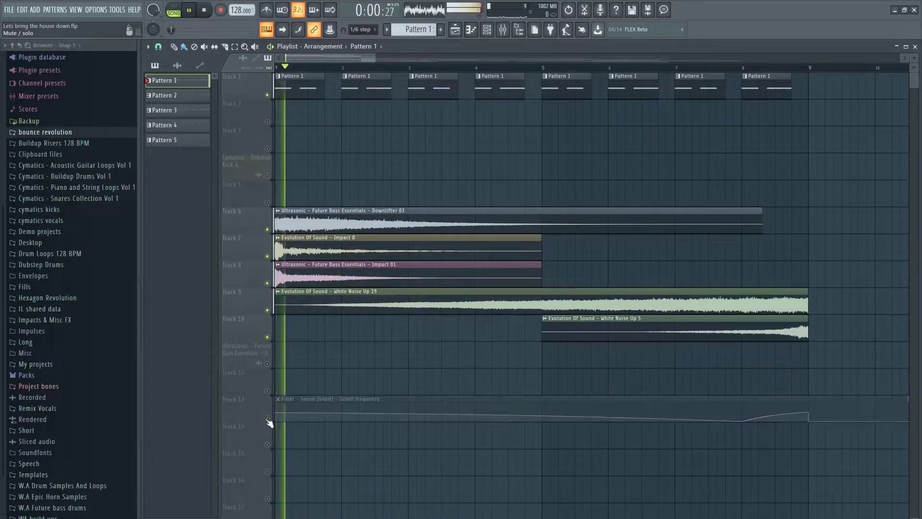
pyautogui.press('space')
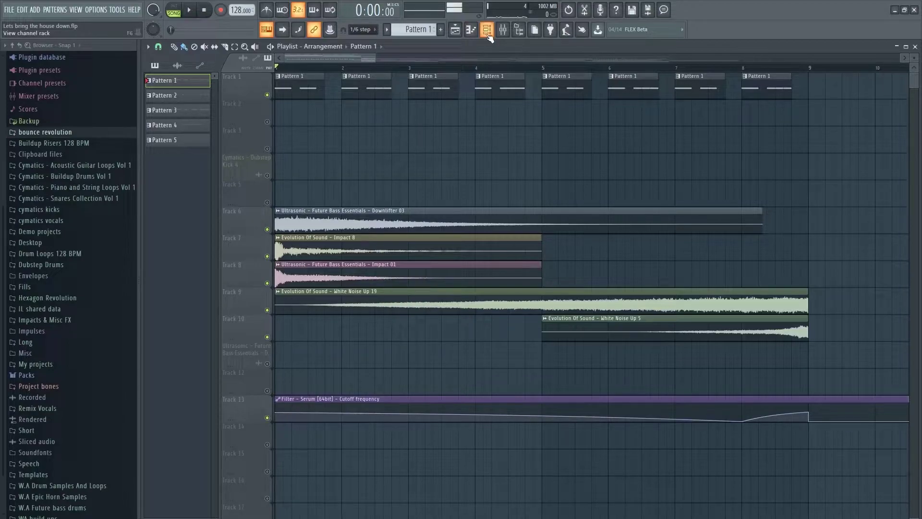
# Check the Fruity Filter on the Serum mixer insert during playback, and audition the arrangement from about bar 6
pyautogui.press('F9')
pyautogui.moveTo(368, 157); pyautogui.dragTo(393, 182)
pyautogui.press('space')
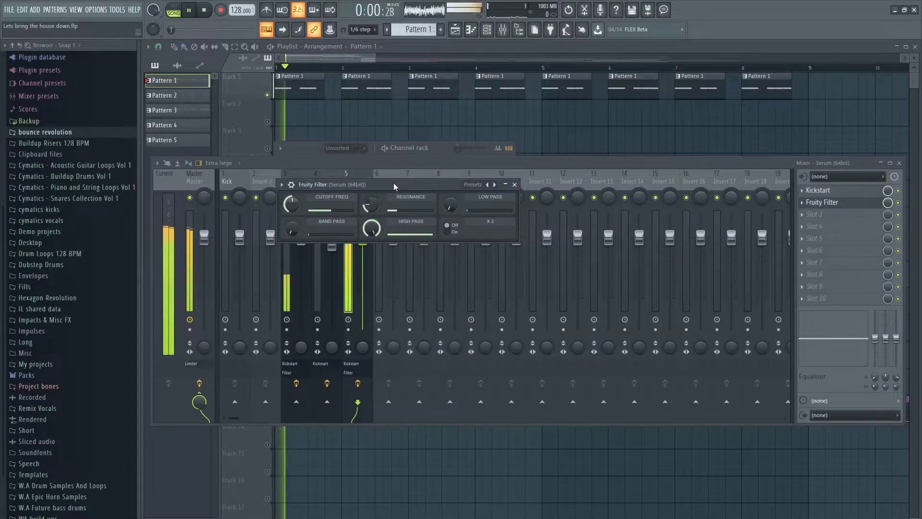
pyautogui.click(515, 184)
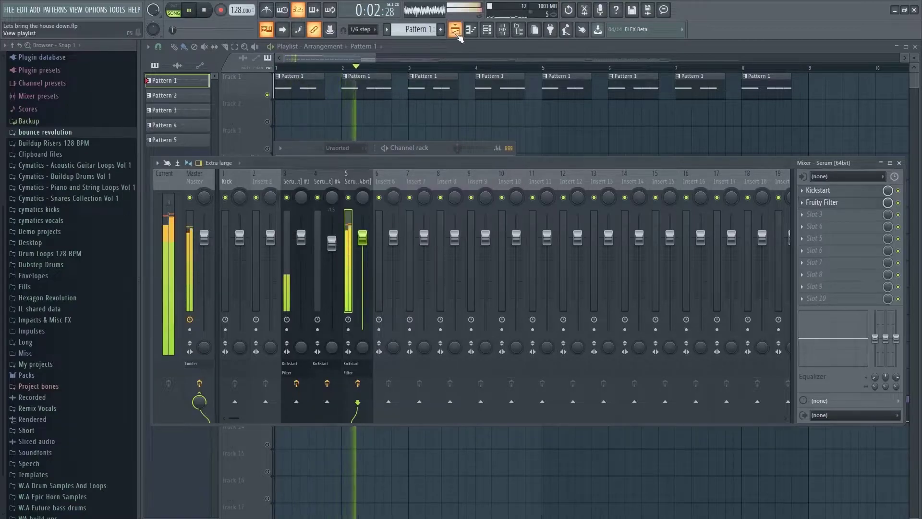
pyautogui.press('F9')
pyautogui.click(641, 68)
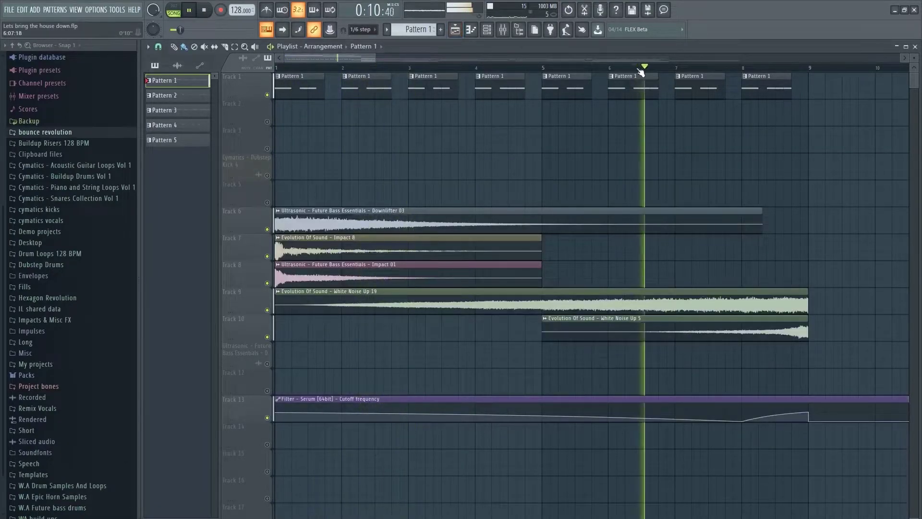
pyautogui.press('space')
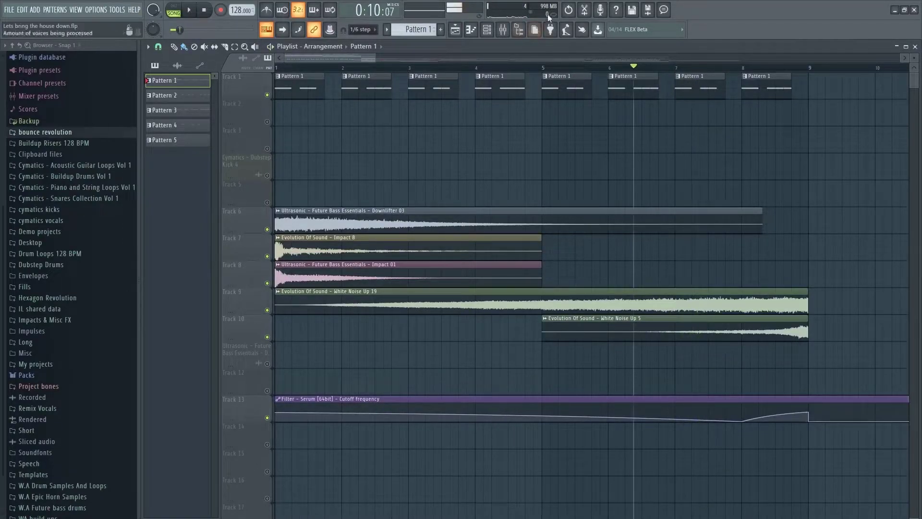
# Solo Tracks 2 and 3 and play the kick and snare clips from the start
pyautogui.moveTo(565, 70); pyautogui.dragTo(221, 111)
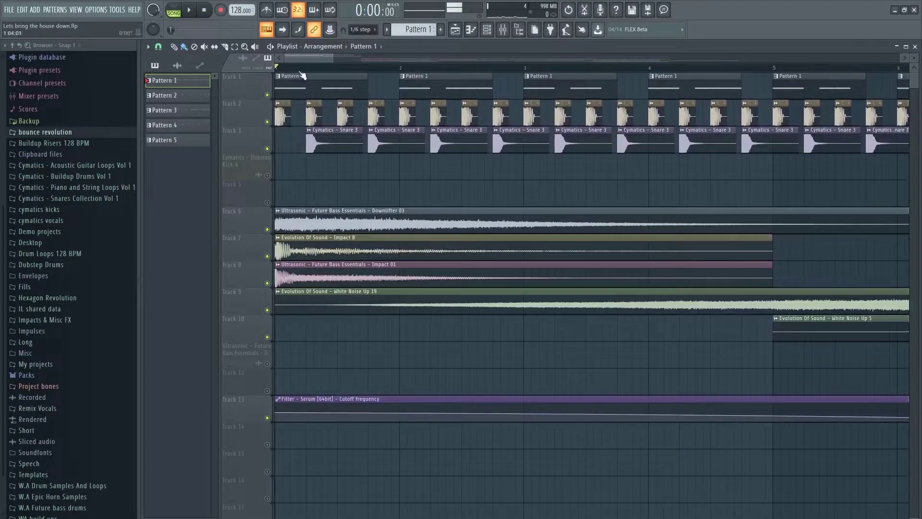
pyautogui.scroll(-3, 303, 76)
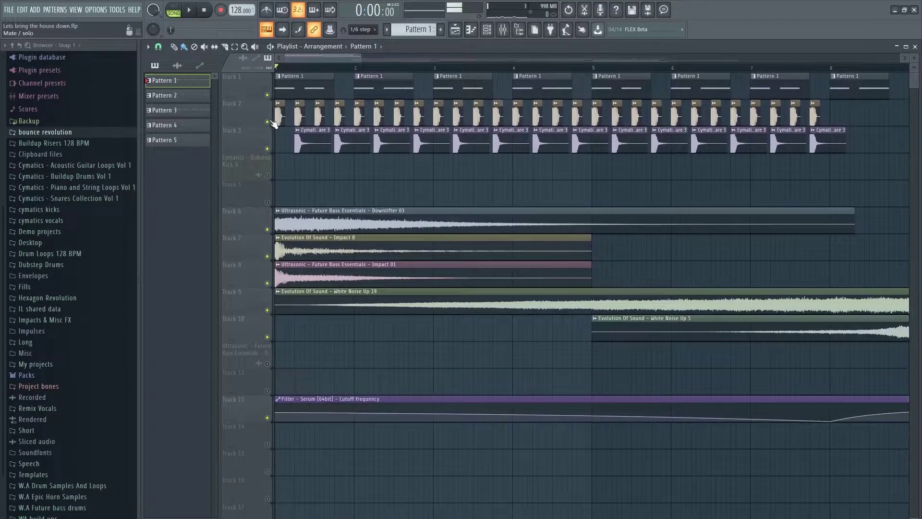
pyautogui.rightClick(267, 121)
pyautogui.click(267, 149)
pyautogui.press('space')
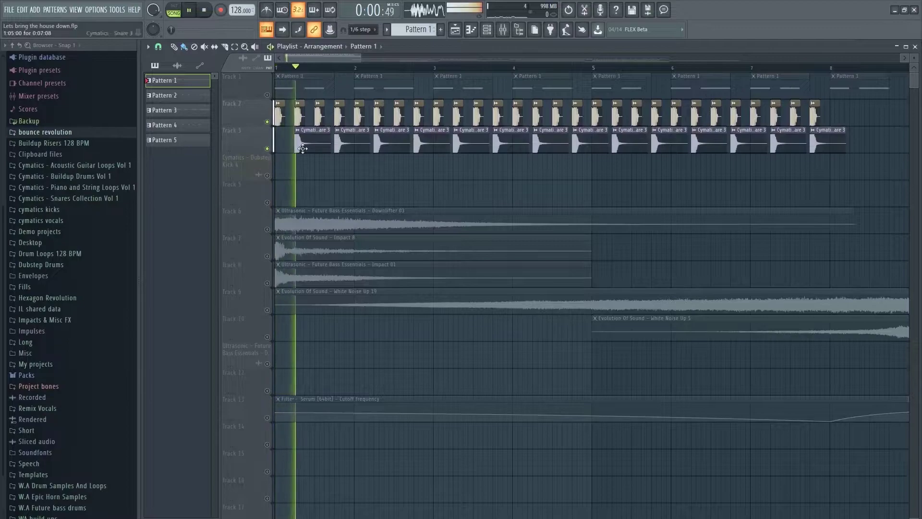
# Move all kick and snare clips on Tracks 2 and 3 down by one track and clear the selection
pyautogui.moveTo(860, 99); pyautogui.dragTo(288, 129)
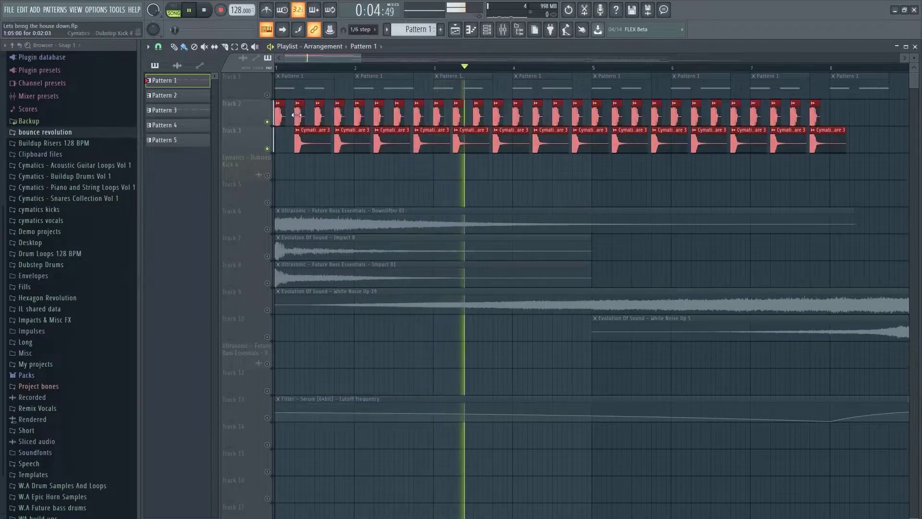
pyautogui.moveTo(298, 136); pyautogui.dragTo(298, 164)
pyautogui.press('space')
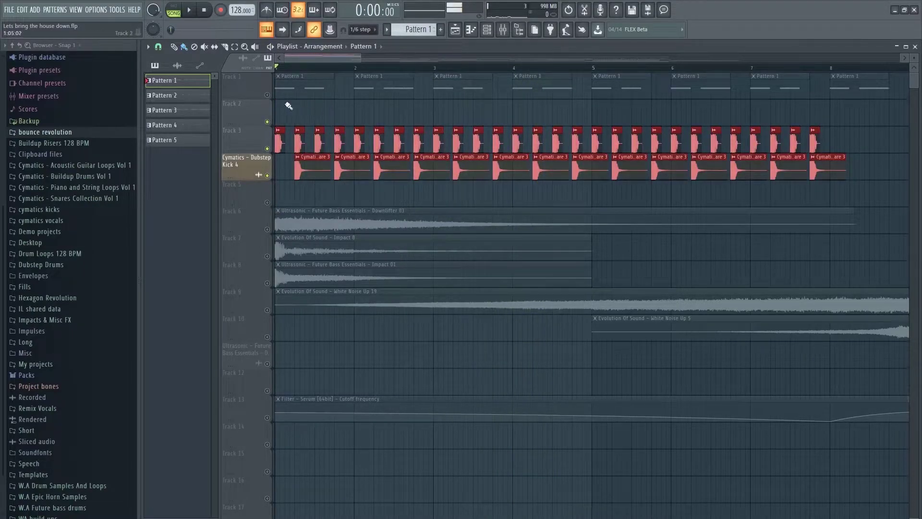
pyautogui.moveTo(627, 106); pyautogui.dragTo(312, 102)
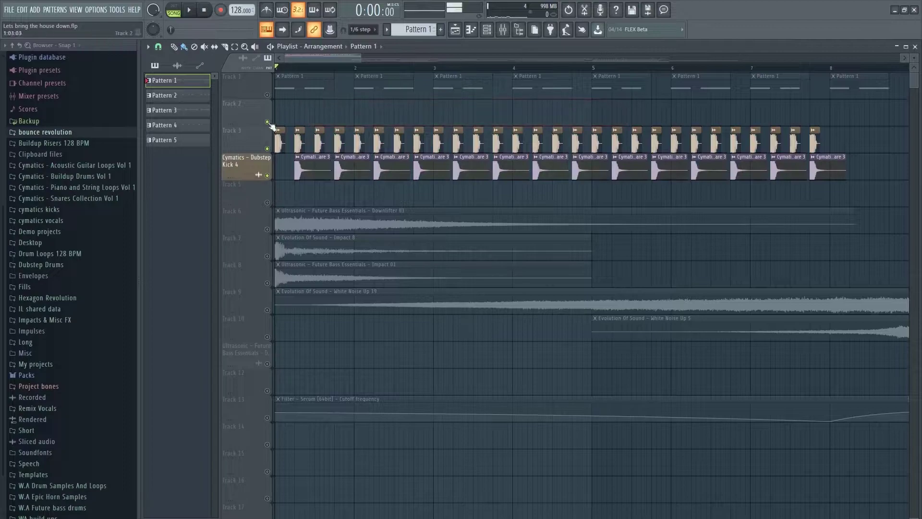
# Unmute all tracks and play the full arrangement with the drums
pyautogui.click(267, 202)
pyautogui.press('space')
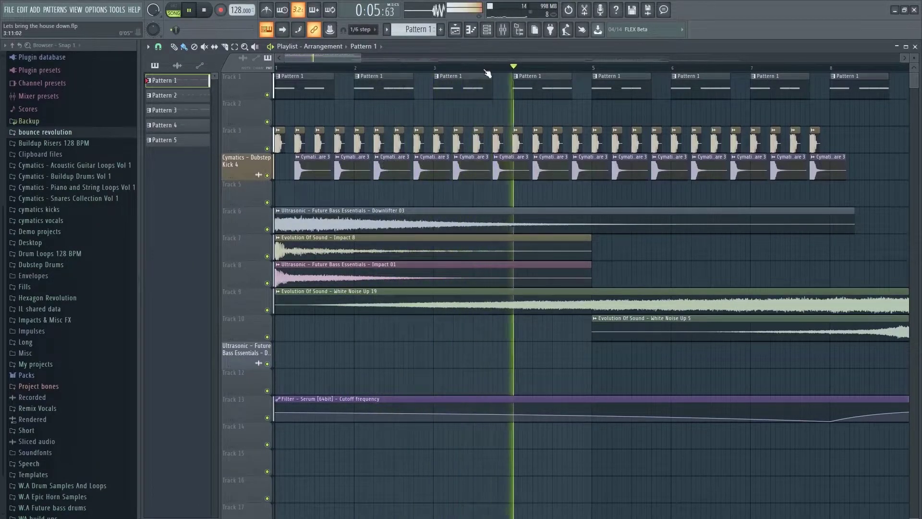
pyautogui.scroll(-1, 488, 71)
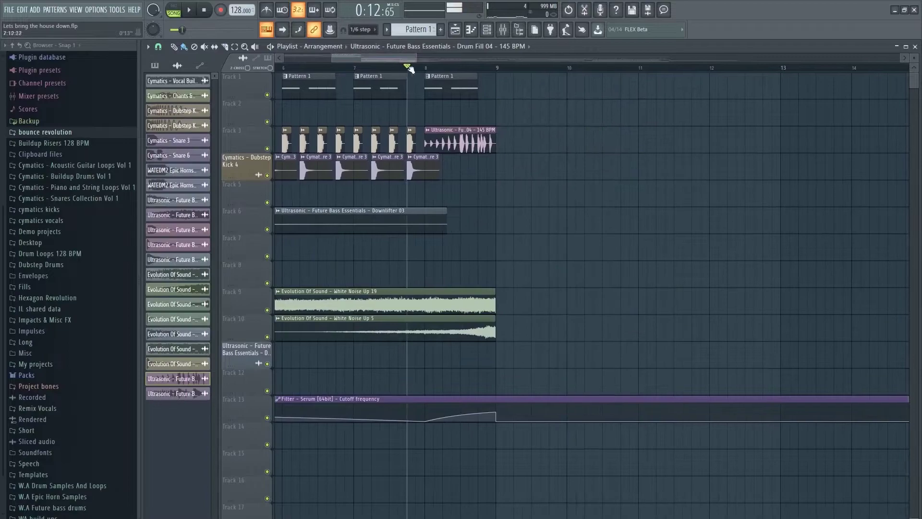
# Audition the Drum Fill 04 clip on Track 3 at bar 8 and return to the start of the arrangement
pyautogui.scroll(2, 403, 67)
pyautogui.press('space')
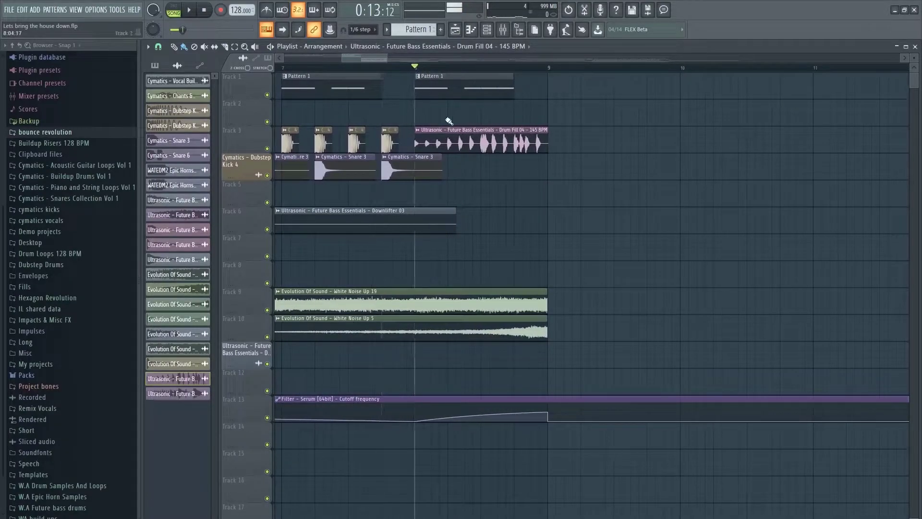
pyautogui.press('space')
pyautogui.moveTo(362, 55); pyautogui.dragTo(346, 56)
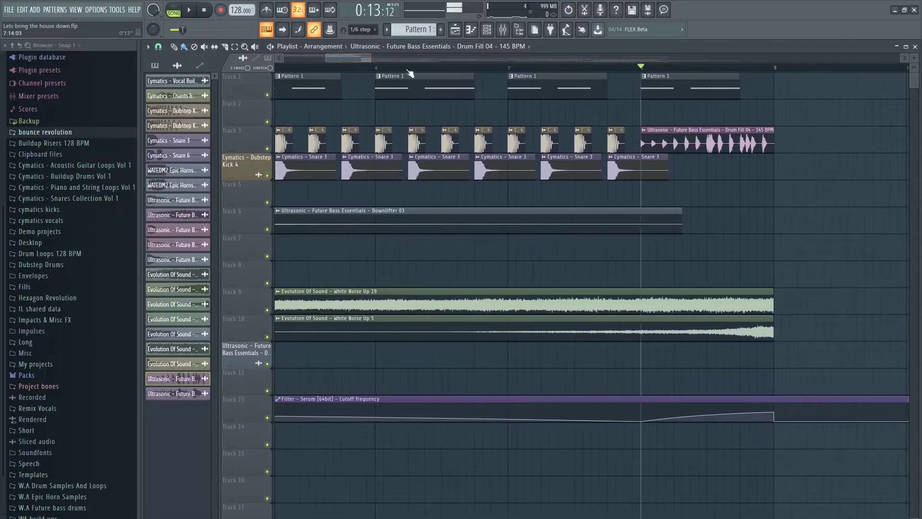
pyautogui.scroll(-2, 603, 72)
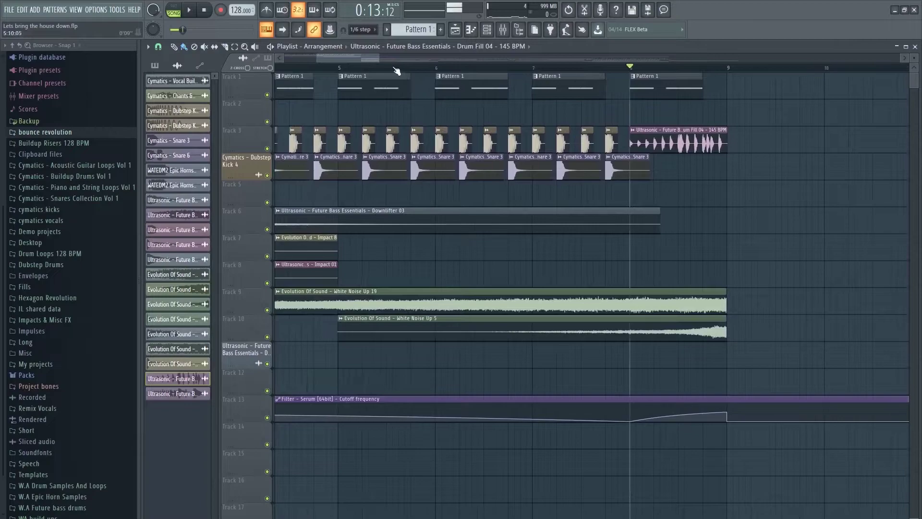
pyautogui.moveTo(363, 58); pyautogui.dragTo(321, 63)
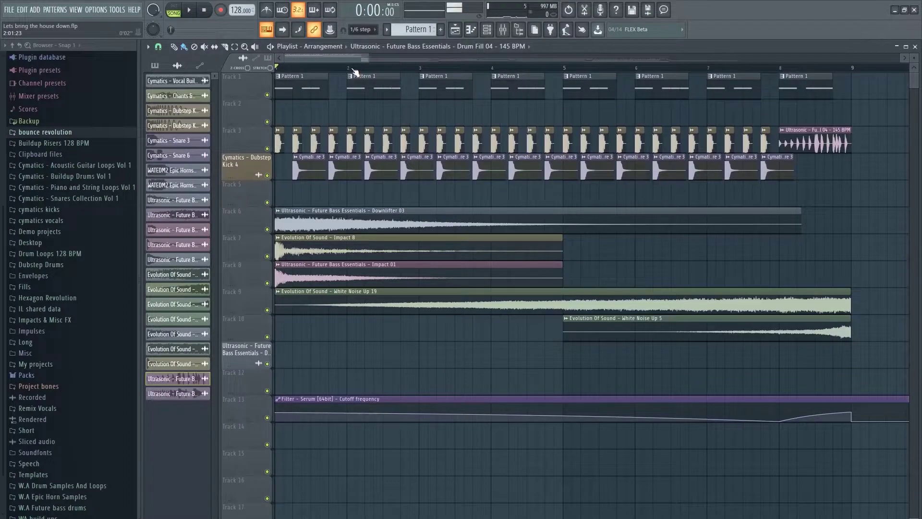
# Set the song position to bar 9, where the Vocal Buildup - Bring The House Down clip begins
pyautogui.moveTo(329, 56); pyautogui.dragTo(394, 67)
pyautogui.click(395, 67)
pyautogui.hscroll(2, 382, 58)
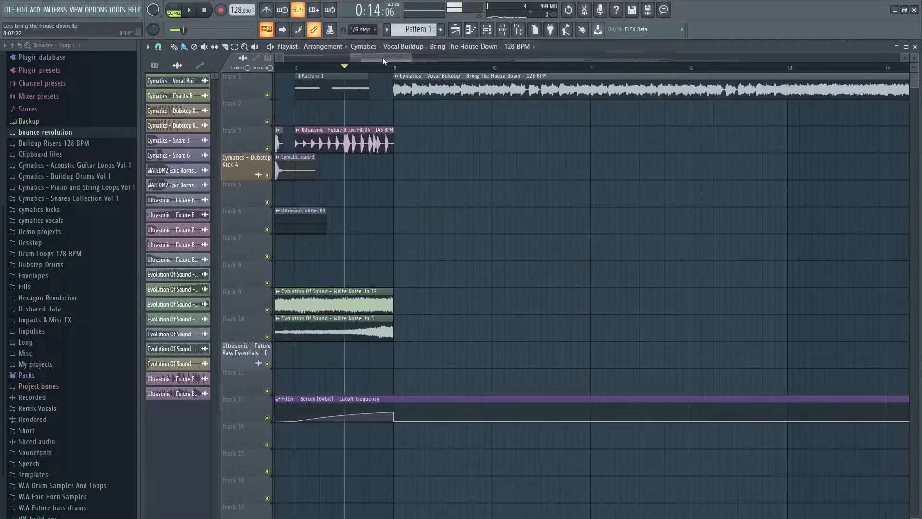
pyautogui.hscroll(1, 383, 58)
pyautogui.click(375, 68)
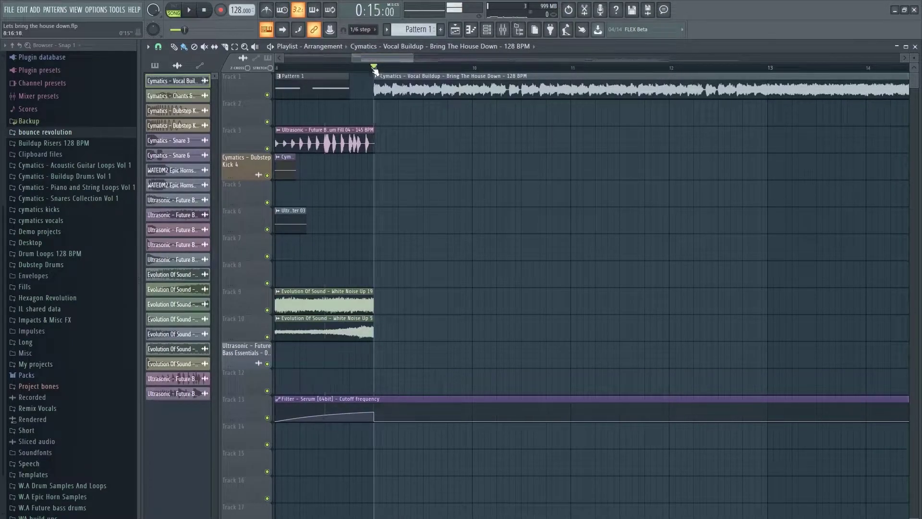
# Solo Track 1 and play the vocal buildup from bar 9 to about bar 16
pyautogui.press('space')
pyautogui.hscroll(4, 394, 63)
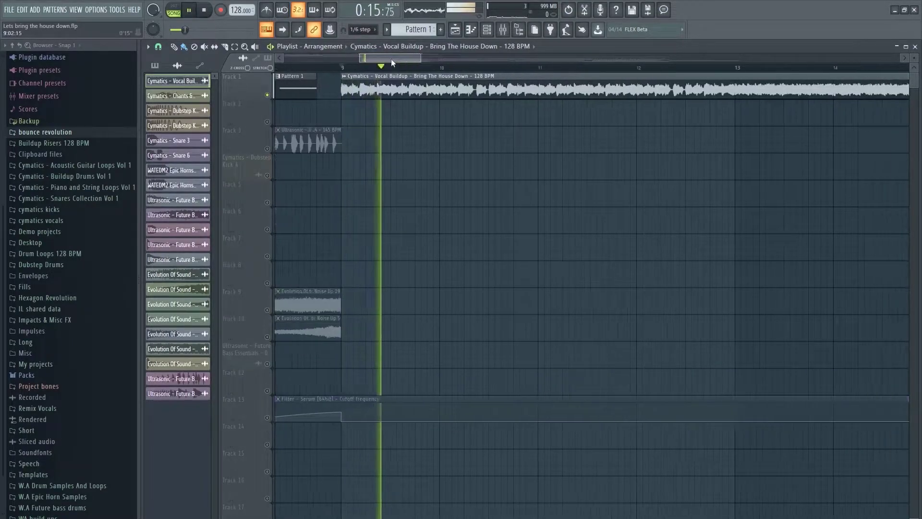
pyautogui.scroll(-1, 387, 62)
pyautogui.press('space')
pyautogui.moveTo(382, 62); pyautogui.dragTo(394, 53)
pyautogui.press('space')
pyautogui.moveTo(419, 57); pyautogui.dragTo(444, 56)
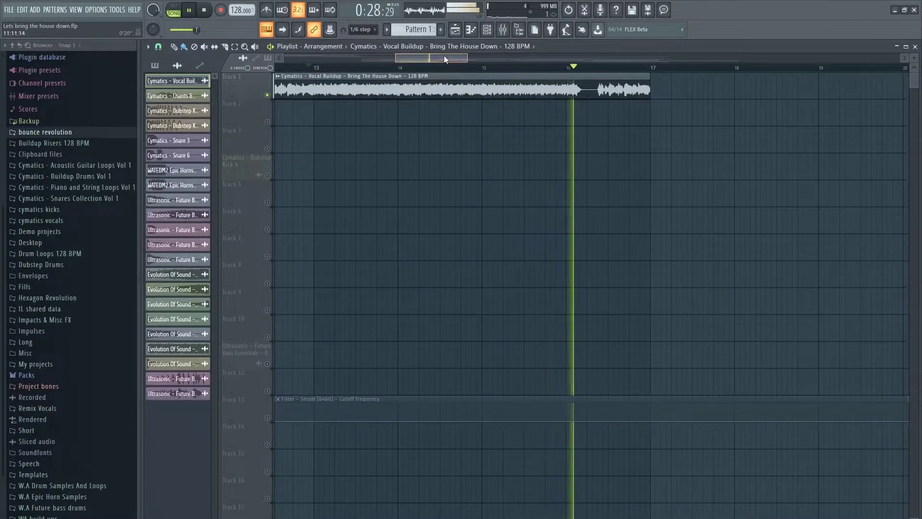
pyautogui.press('space')
# Unmute Track 2 and audition its buildup kick clips together with the vocal, skipping ahead to about bar 13
pyautogui.moveTo(444, 56); pyautogui.dragTo(390, 62)
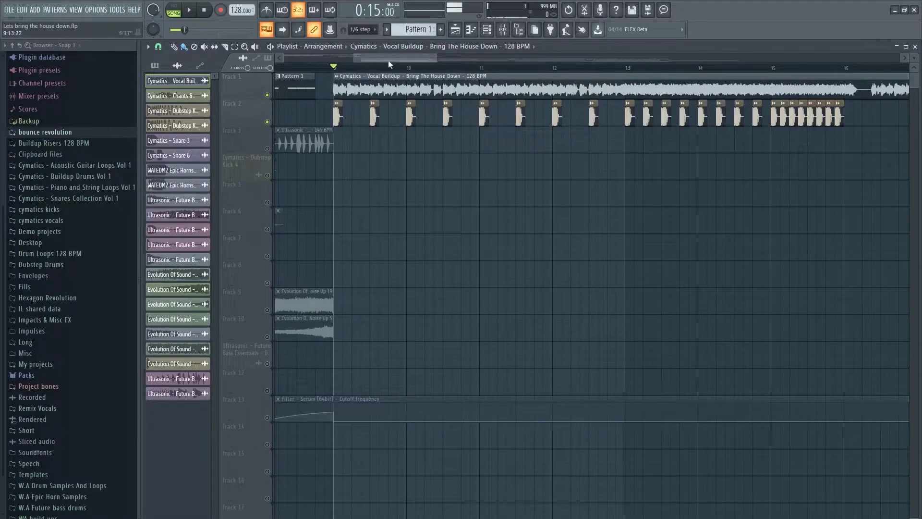
pyautogui.moveTo(381, 56); pyautogui.dragTo(384, 59)
pyautogui.press('space')
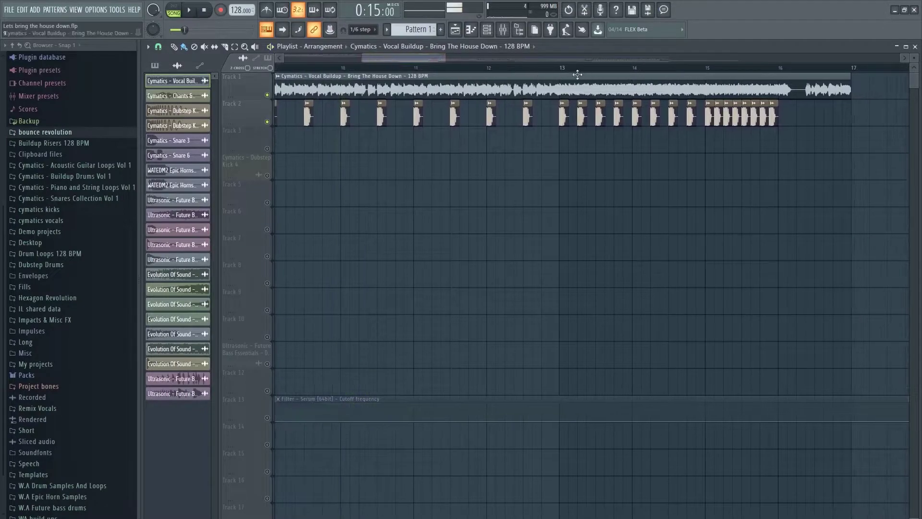
pyautogui.click(556, 68)
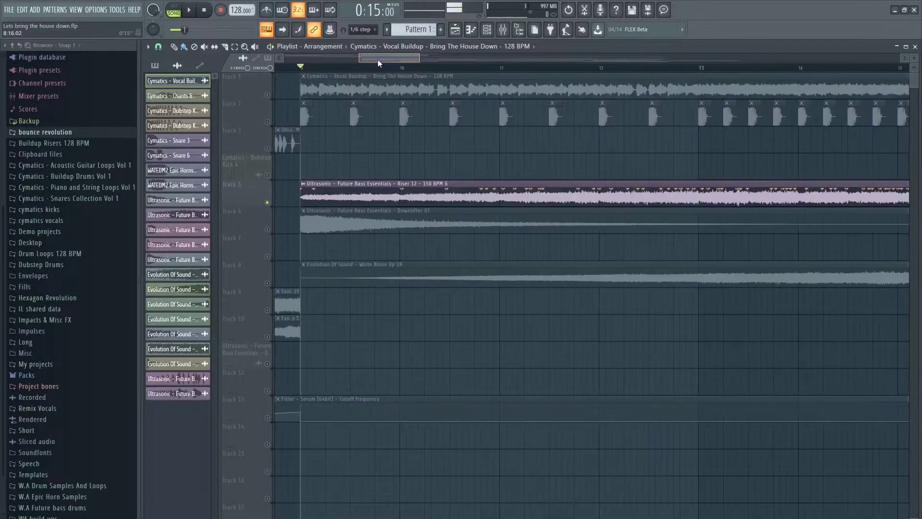
# Solo Track 5 and play the Riser 12 clip from bar 9
pyautogui.press('space')
pyautogui.scroll(-1, 383, 65)
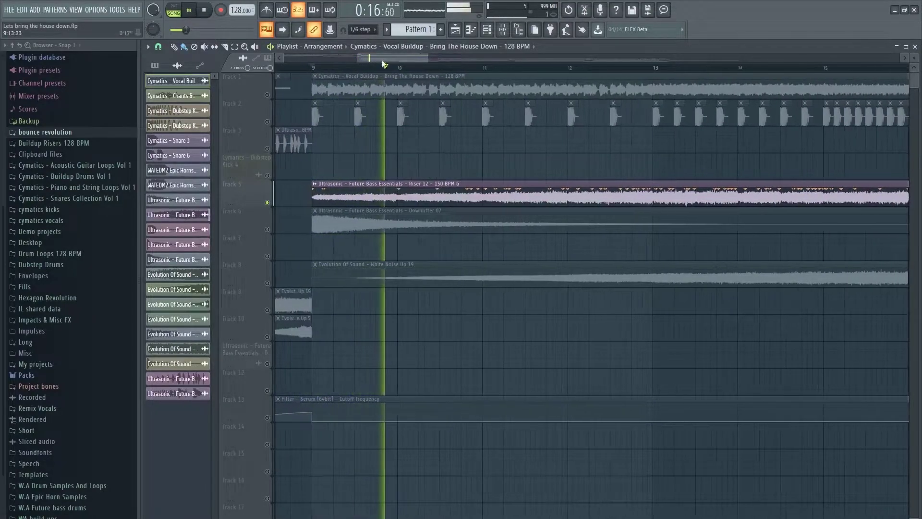
pyautogui.moveTo(383, 56); pyautogui.dragTo(398, 56)
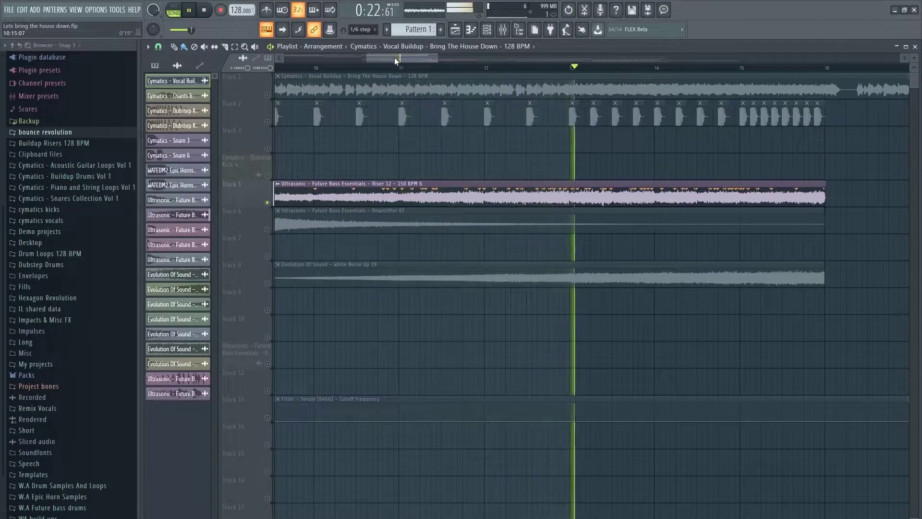
pyautogui.press('space')
# Switch the solo to Track 6 and audition the Downlifter 07 clip from bar 9
pyautogui.click(267, 230)
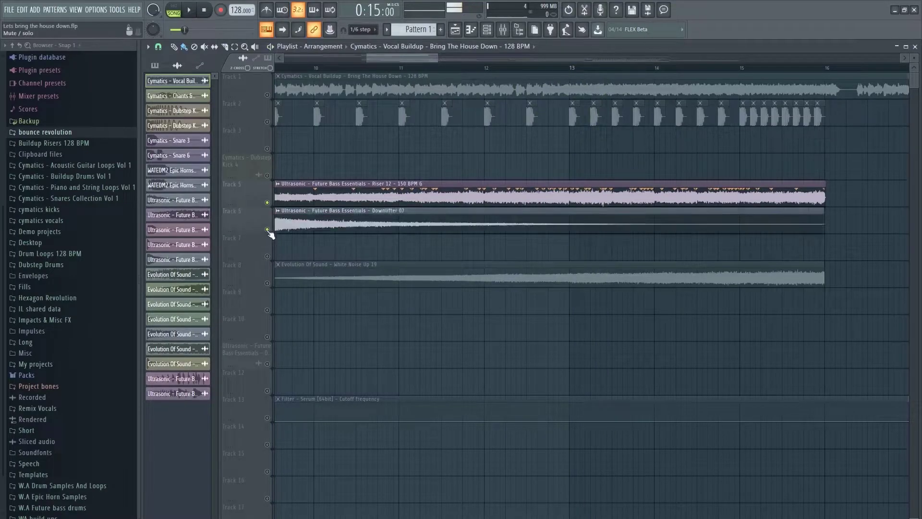
pyautogui.moveTo(378, 62); pyautogui.dragTo(373, 59)
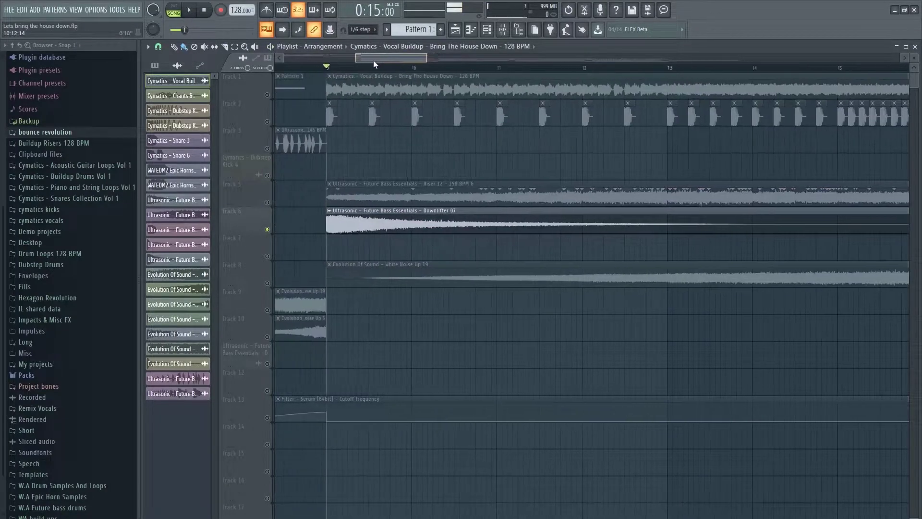
pyautogui.press('space')
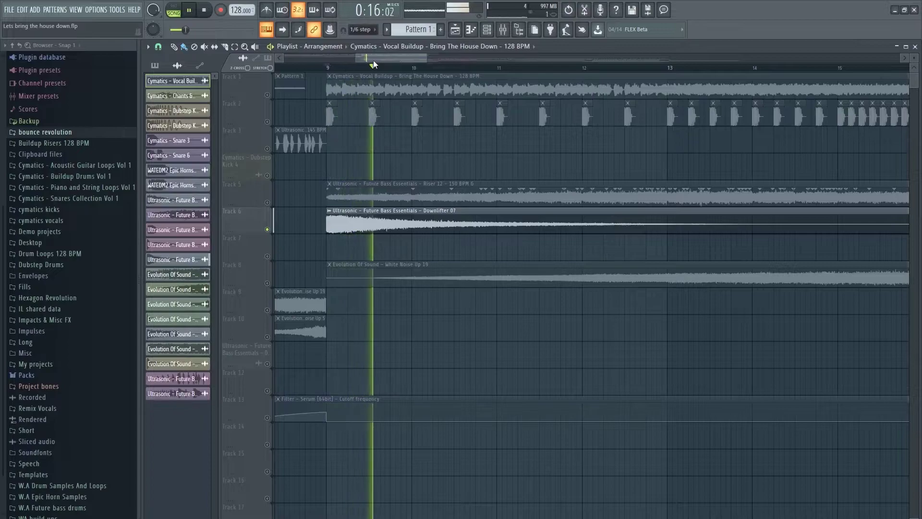
pyautogui.press('space')
# Switch the solo to Track 8 and audition the White Noise Up 19 riser
pyautogui.click(267, 283)
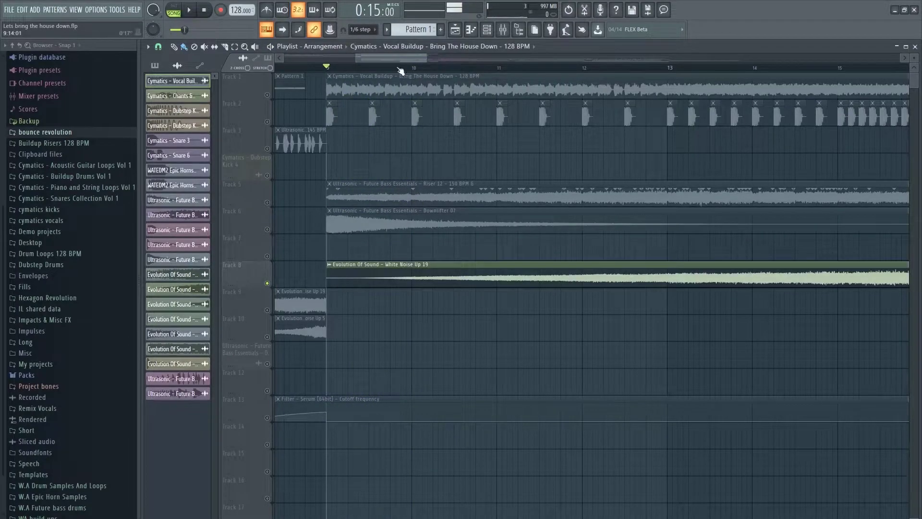
pyautogui.moveTo(394, 58); pyautogui.dragTo(436, 59)
pyautogui.click(460, 69)
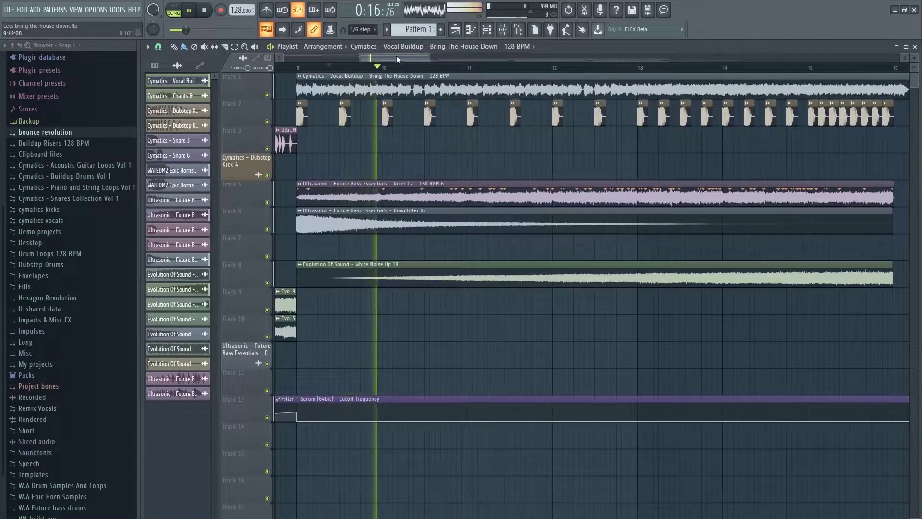
# Unmute all tracks and play the complete buildup section from bar 9
pyautogui.moveTo(396, 55); pyautogui.dragTo(405, 56)
pyautogui.press('space')
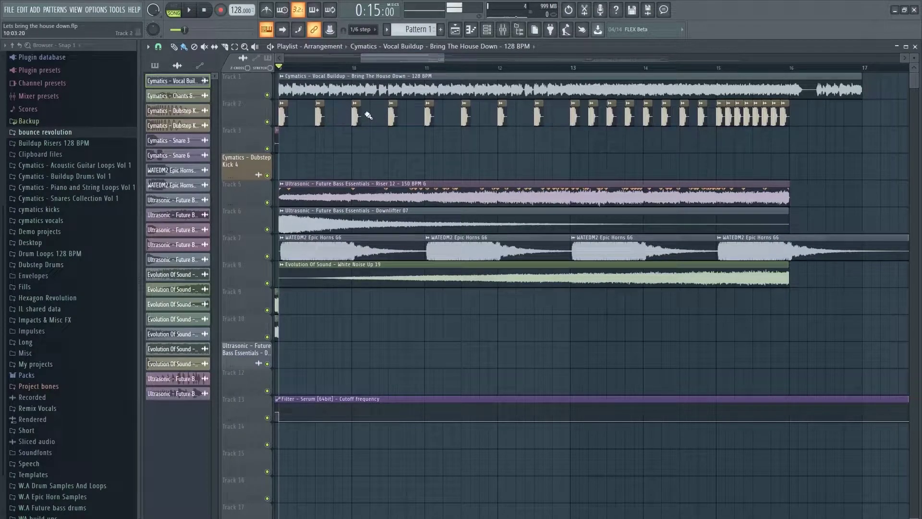
# Solo Track 7 and audition the WATEDM2 Epic Horns G6 clips from bar 9
pyautogui.scroll(-1, 67, 249)
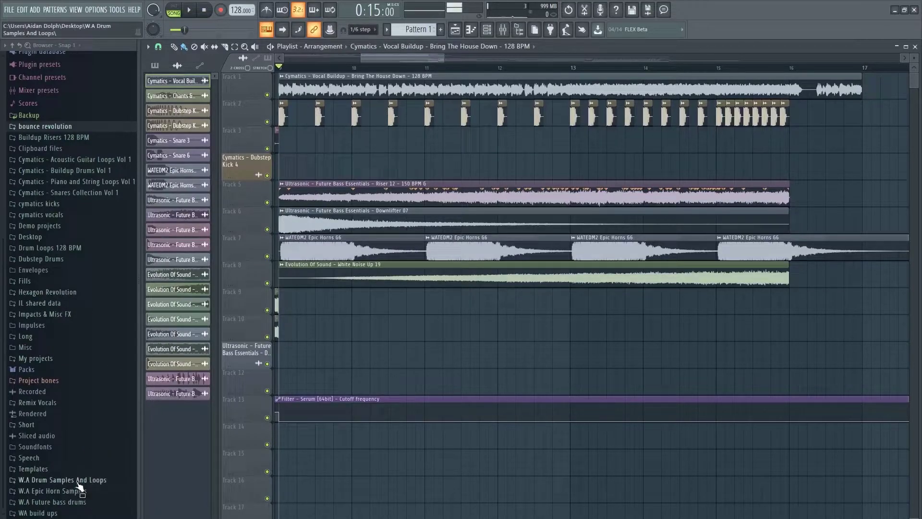
pyautogui.keyDown('ctrl'); pyautogui.click(268, 257); pyautogui.keyUp('ctrl')
pyautogui.press('space')
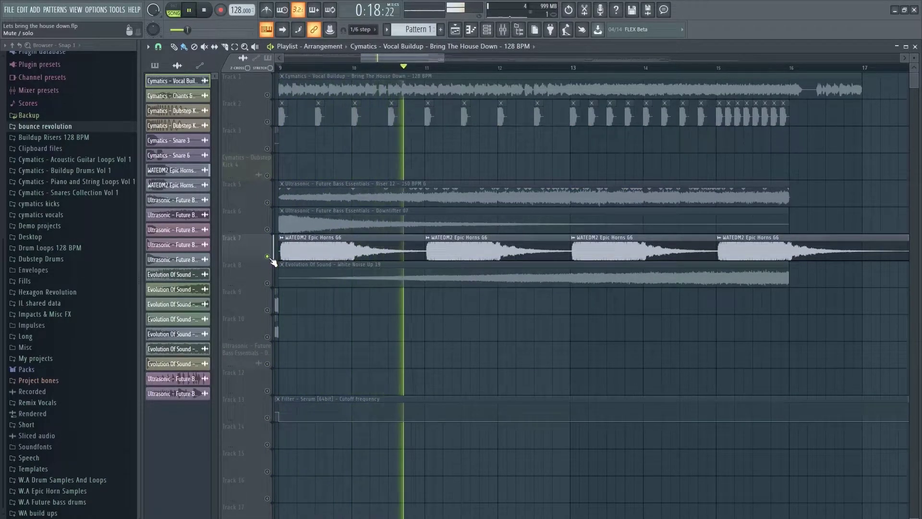
pyautogui.press('space')
# Unmute all tracks and play the buildup with the Epic Horns layer included from bar 9
pyautogui.keyDown('ctrl'); pyautogui.click(267, 256); pyautogui.keyUp('ctrl')
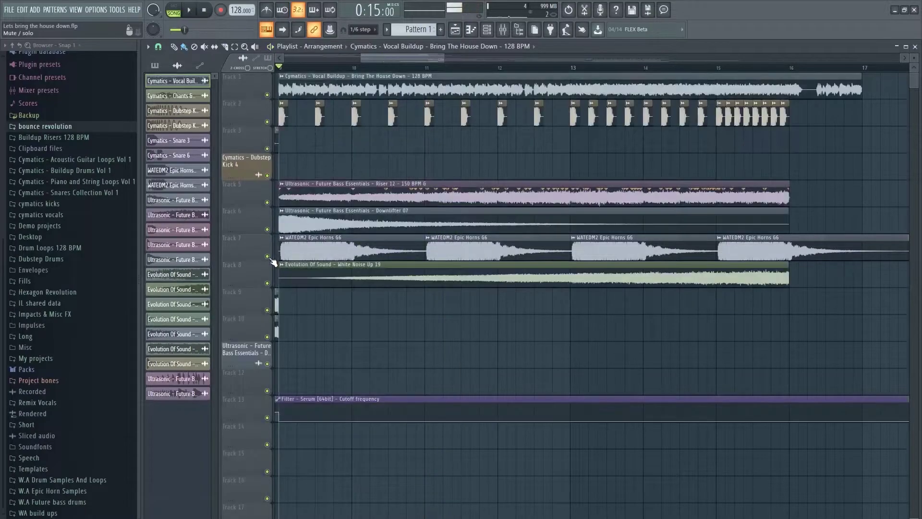
pyautogui.press('space')
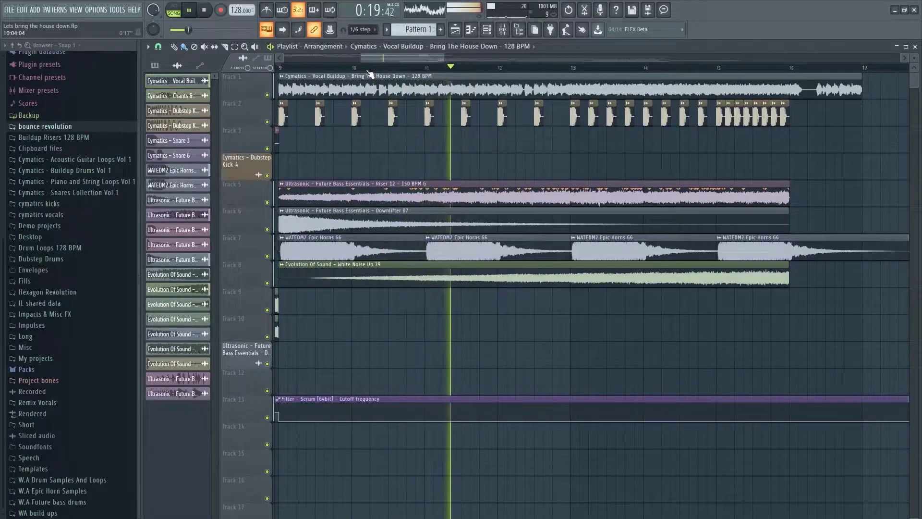
pyautogui.press('space')
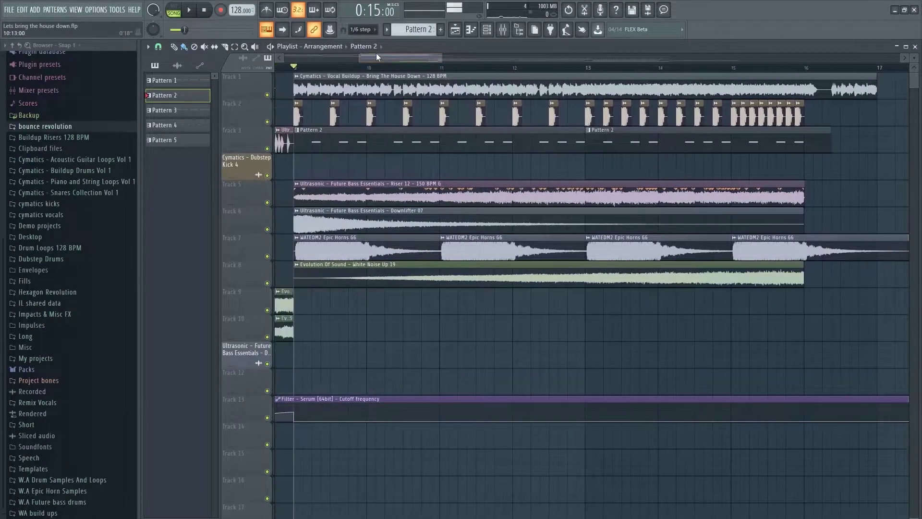
pyautogui.moveTo(399, 58); pyautogui.dragTo(396, 58)
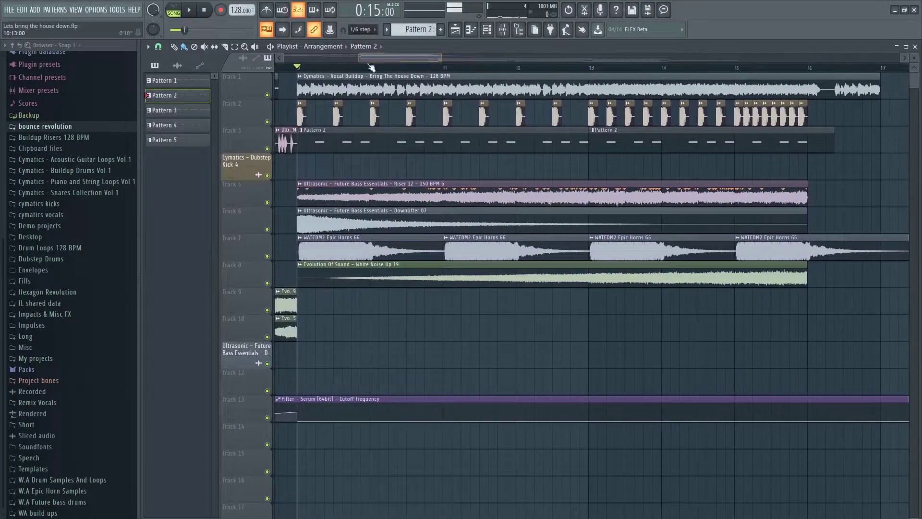
pyautogui.rightClick(348, 148)
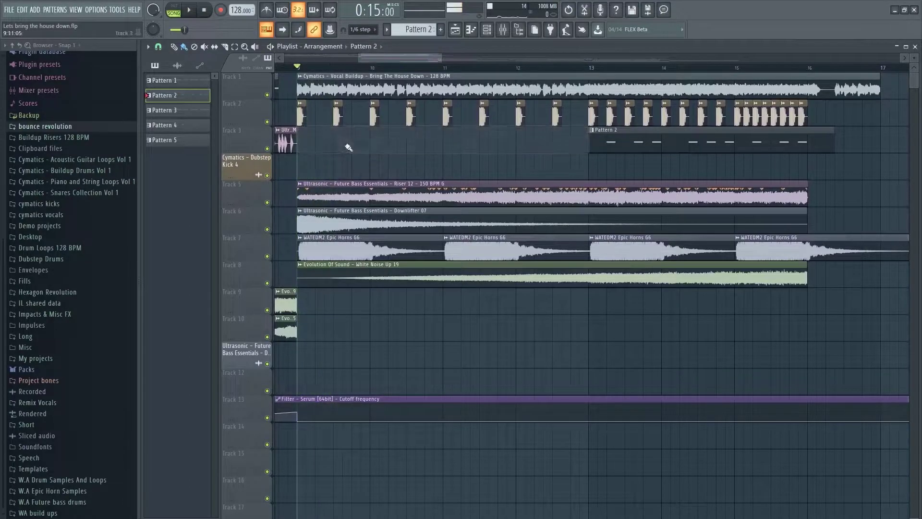
pyautogui.hotkey('ctrl', 'z')
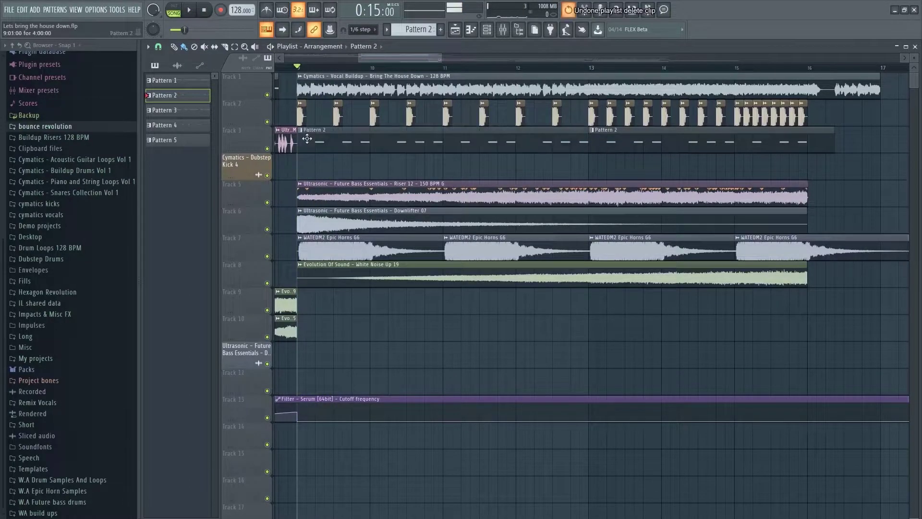
# Open the Serum #2 synth and view which preset pack its BS - Anomaly preset belongs to
pyautogui.click(486, 29)
pyautogui.rightClick(346, 242)
pyautogui.click(345, 247)
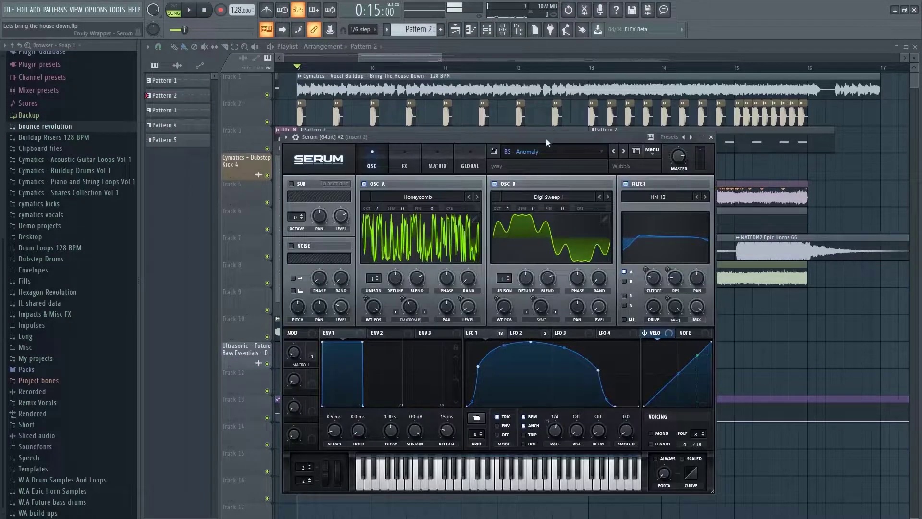
pyautogui.moveTo(547, 140); pyautogui.dragTo(532, 112)
pyautogui.click(524, 125)
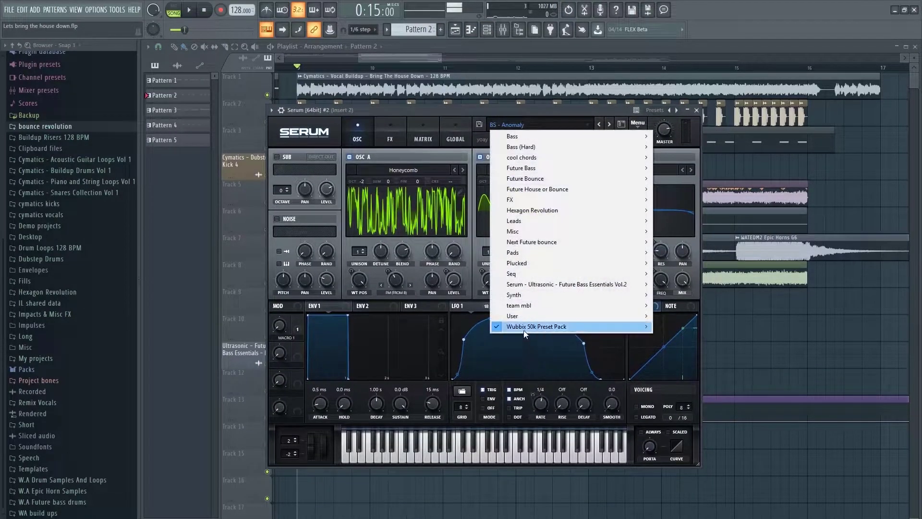
pyautogui.moveTo(526, 329)
pyautogui.click(563, 111)
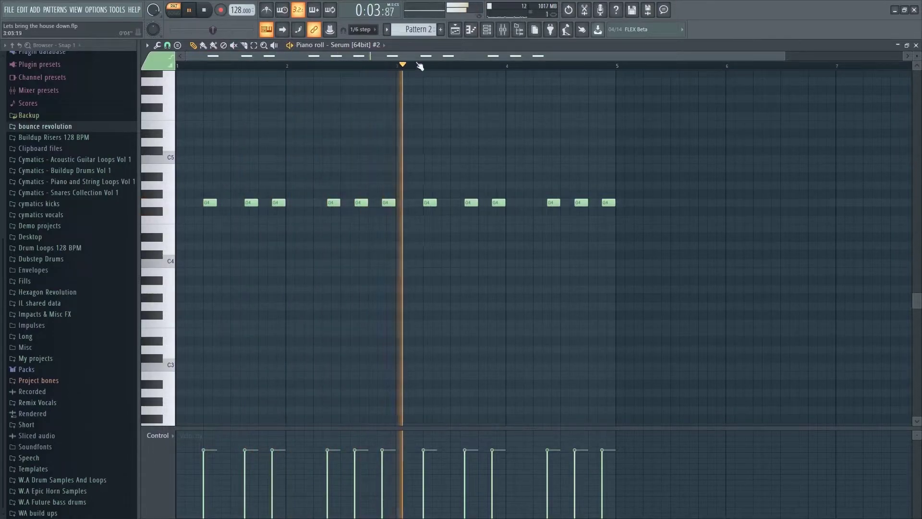
# Return from Pattern 2's piano roll to the playlist and play the buildup with the Pattern 2 clips on Track 3
pyautogui.press('space')
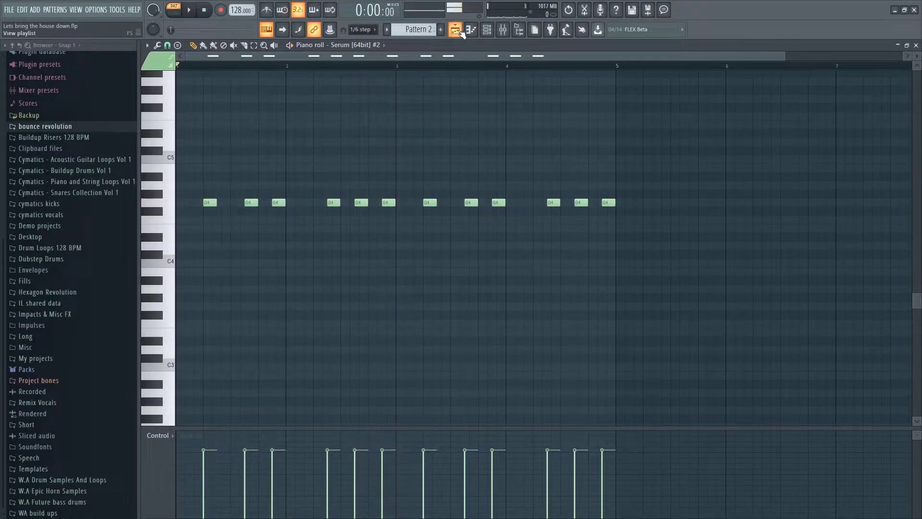
pyautogui.click(456, 30)
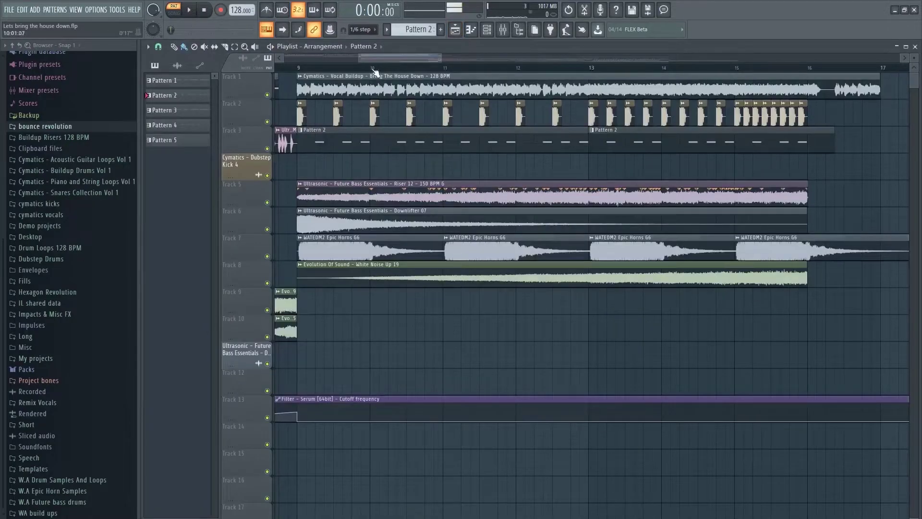
pyautogui.scroll(2, 375, 68)
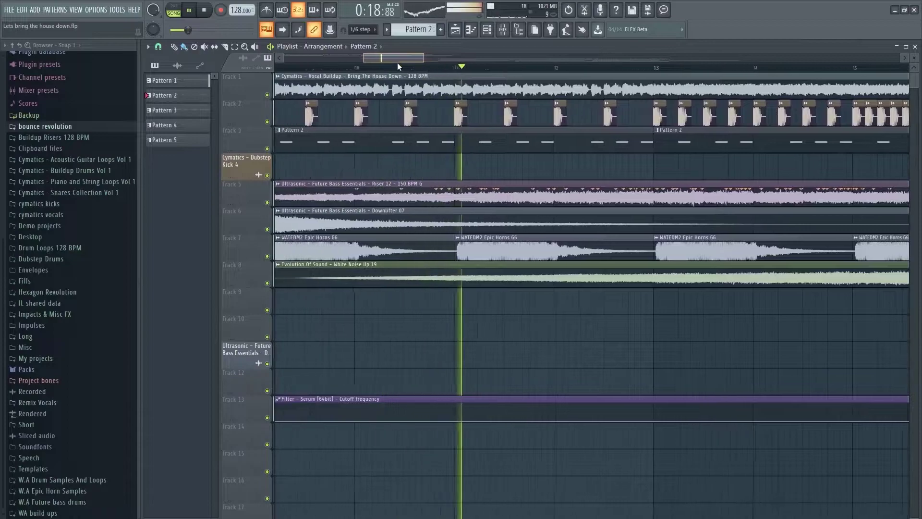
pyautogui.press('space')
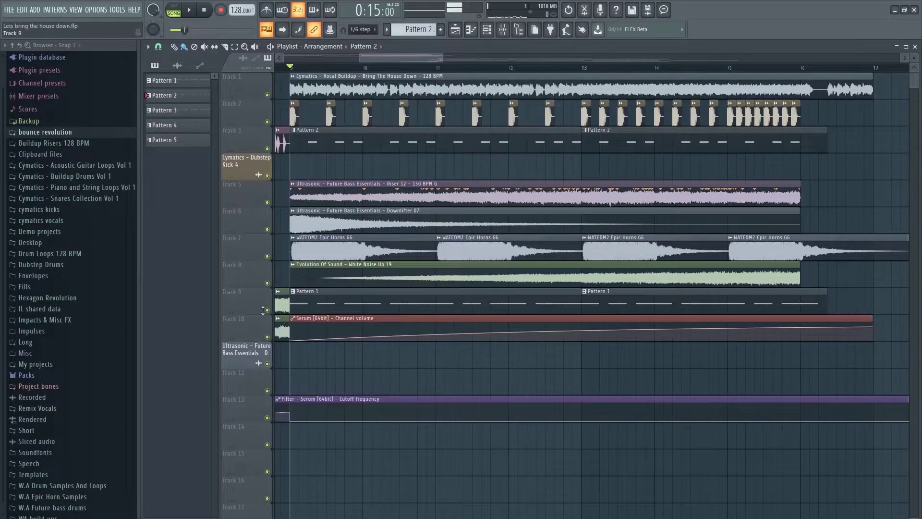
# Solo Tracks 9 and 10 and play Pattern 1 with its Serum channel volume automation from bar 9
pyautogui.keyDown('ctrl'); pyautogui.click(267, 310); pyautogui.keyUp('ctrl')
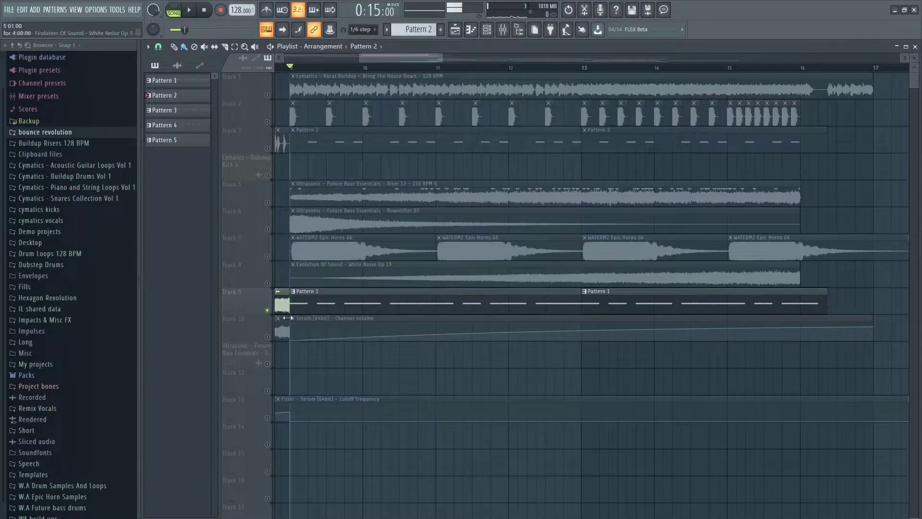
pyautogui.click(268, 337)
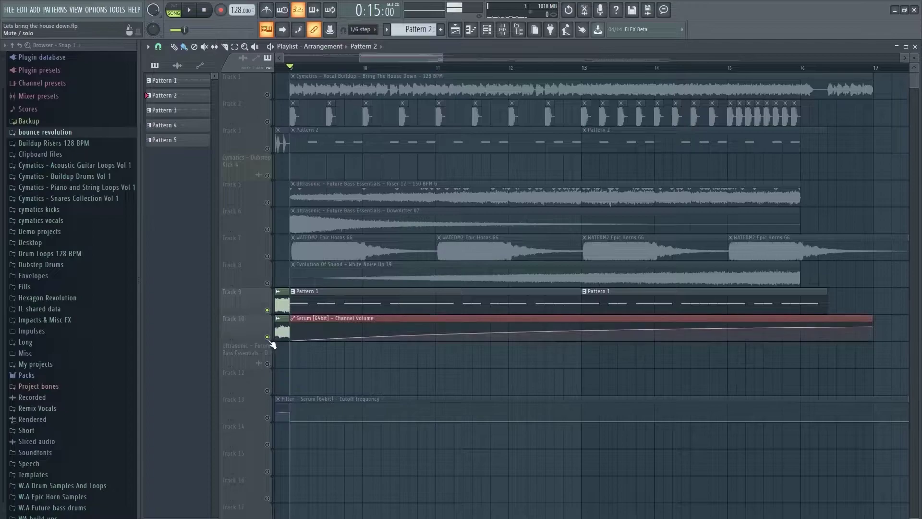
pyautogui.press('space')
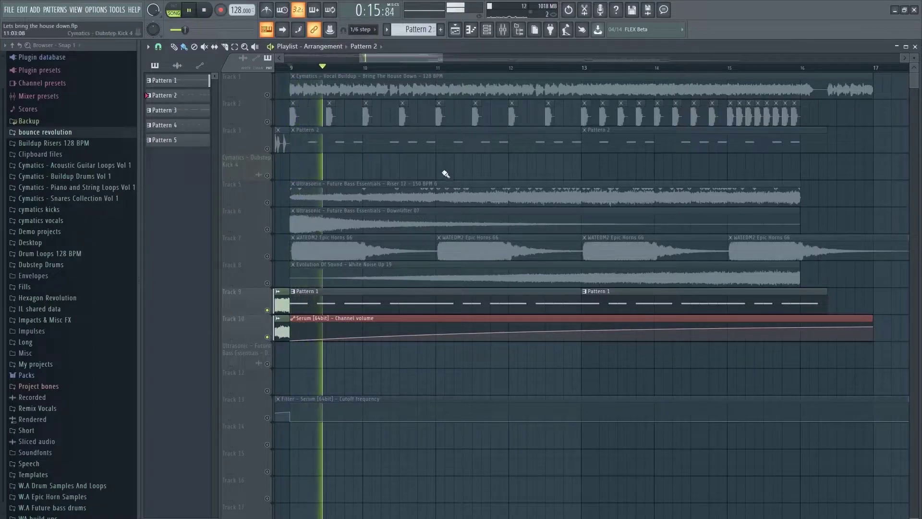
pyautogui.moveTo(406, 58); pyautogui.dragTo(411, 59)
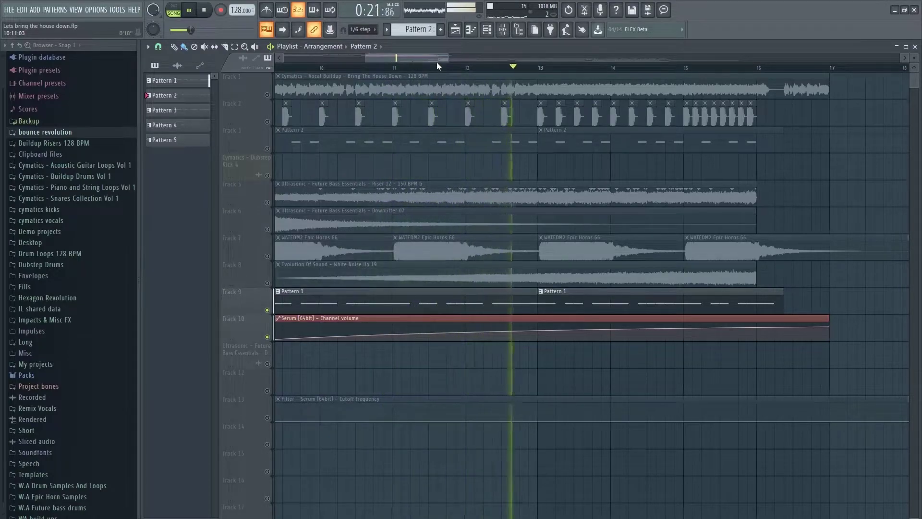
pyautogui.moveTo(434, 57); pyautogui.dragTo(448, 58)
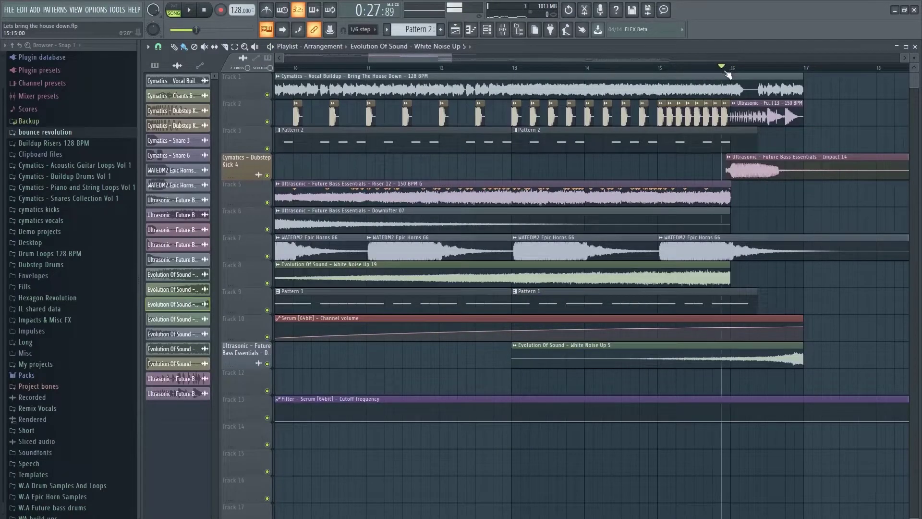
# Move the Drum Fill 13 clip at bar 16 from Track 2 to Track 6 and audition it with only Track 6 audible
pyautogui.keyDown('ctrl'); pyautogui.click(267, 122); pyautogui.keyUp('ctrl')
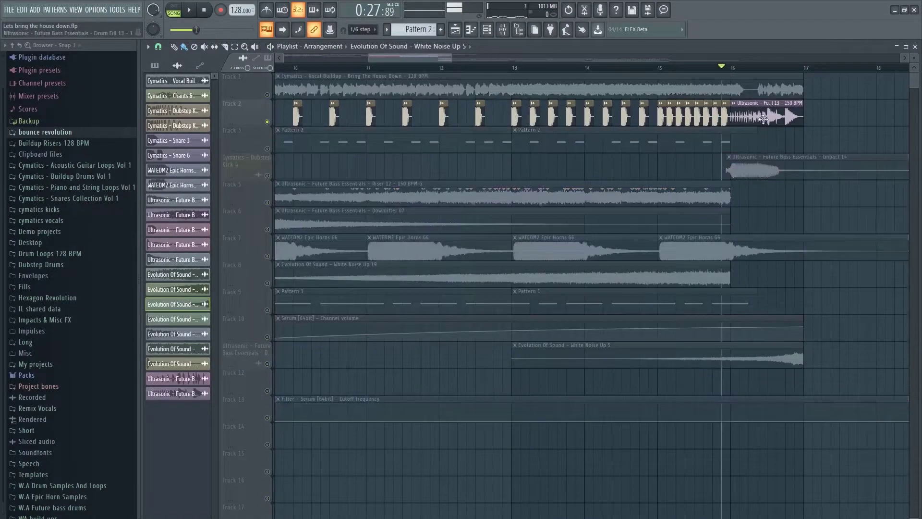
pyautogui.moveTo(763, 119); pyautogui.dragTo(761, 222)
pyautogui.click(269, 230)
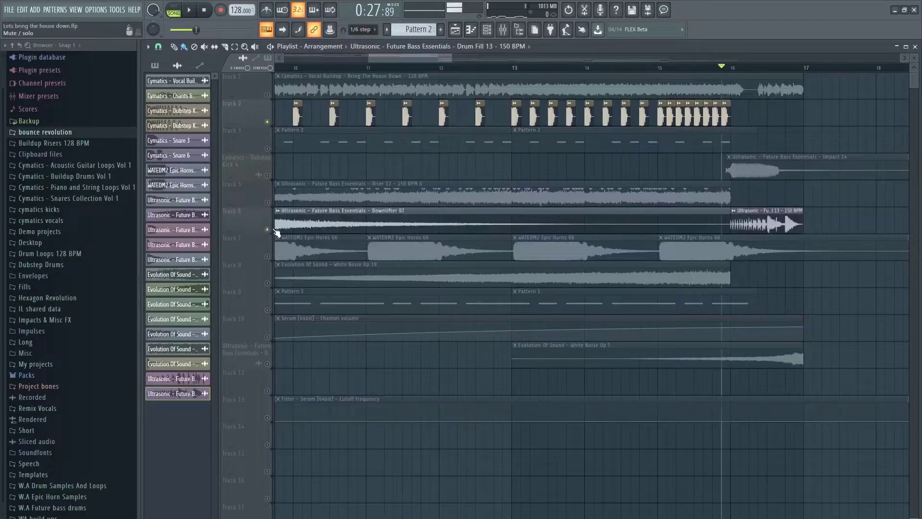
pyautogui.click(268, 122)
pyautogui.press('space')
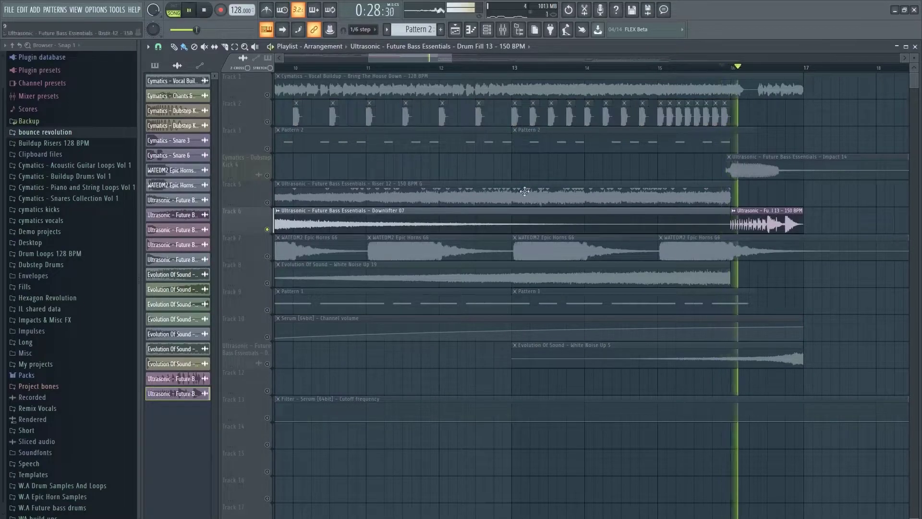
pyautogui.press('space')
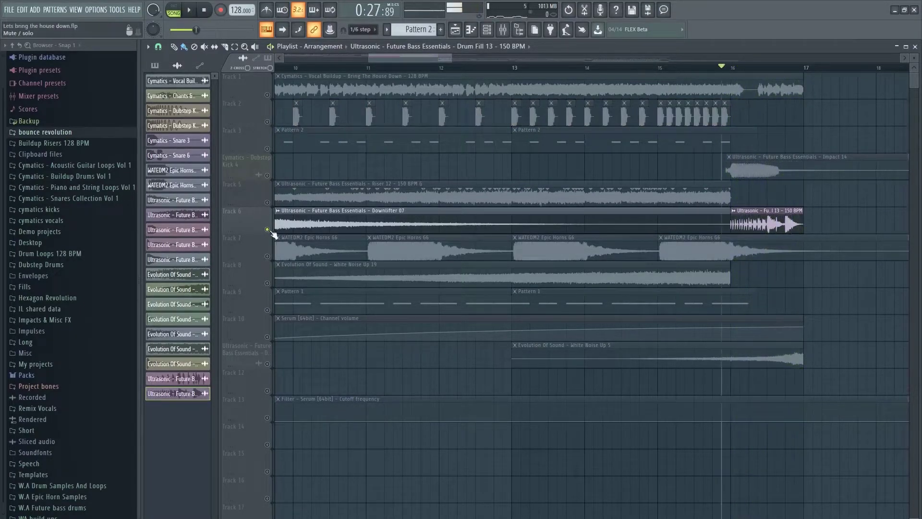
# Mute Track 6, enable only the track holding the Impact 14 clip, and audition the impact near bar 16
pyautogui.click(267, 229)
pyautogui.click(267, 149)
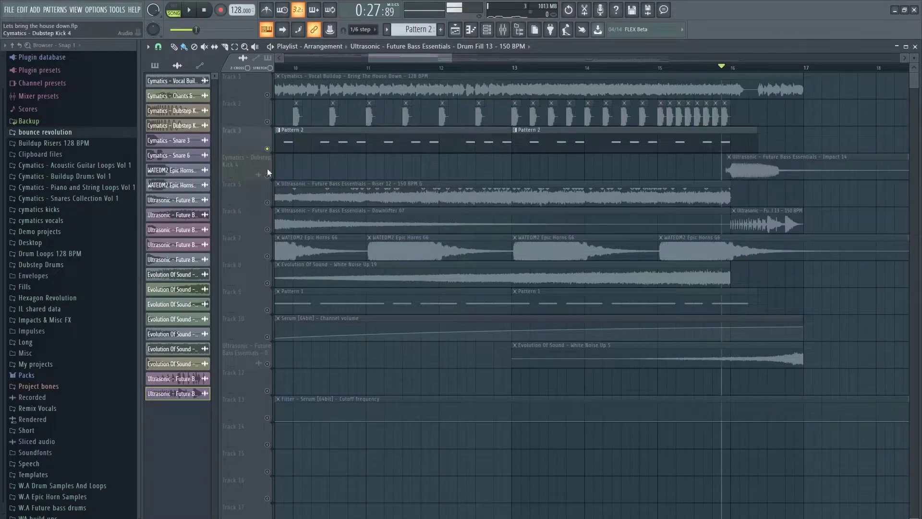
pyautogui.click(267, 175)
pyautogui.click(268, 149)
pyautogui.press('space')
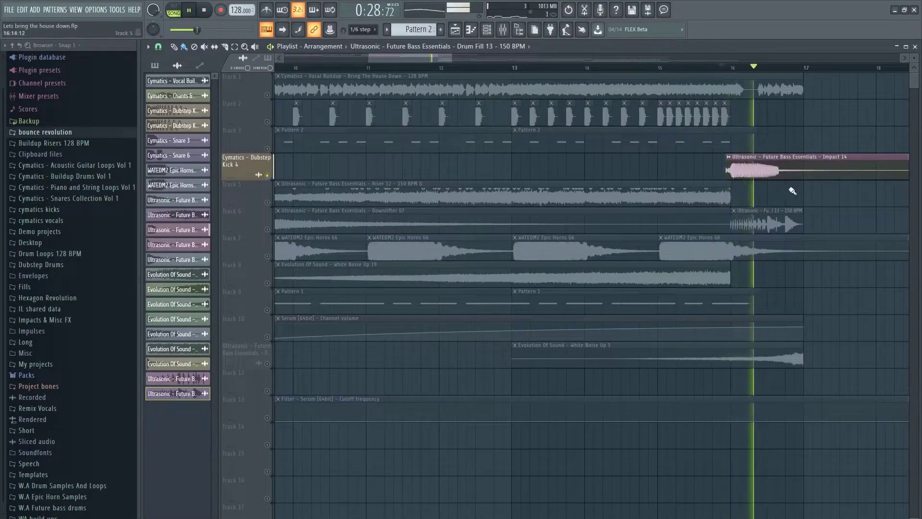
pyautogui.press('space')
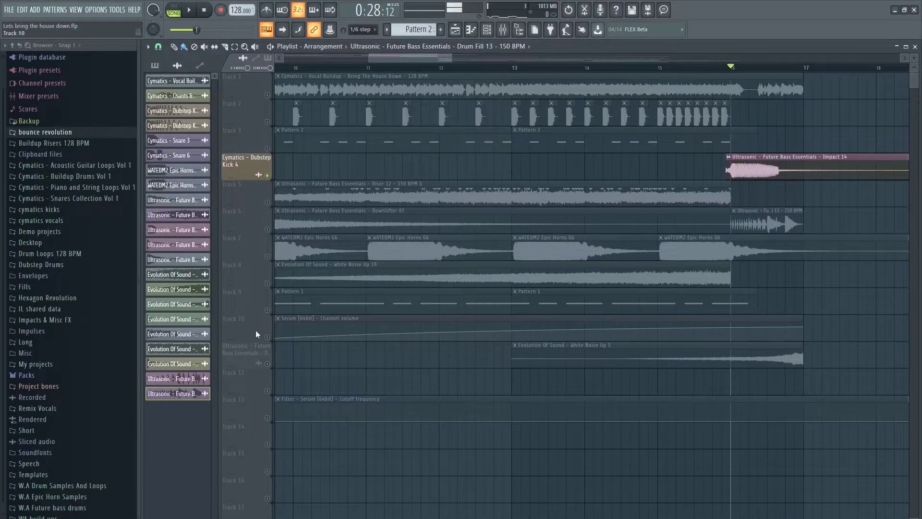
# Switch playback to only the track holding the White Noise Up 5 riser and audition it
pyautogui.click(267, 364)
pyautogui.click(268, 176)
pyautogui.press('space')
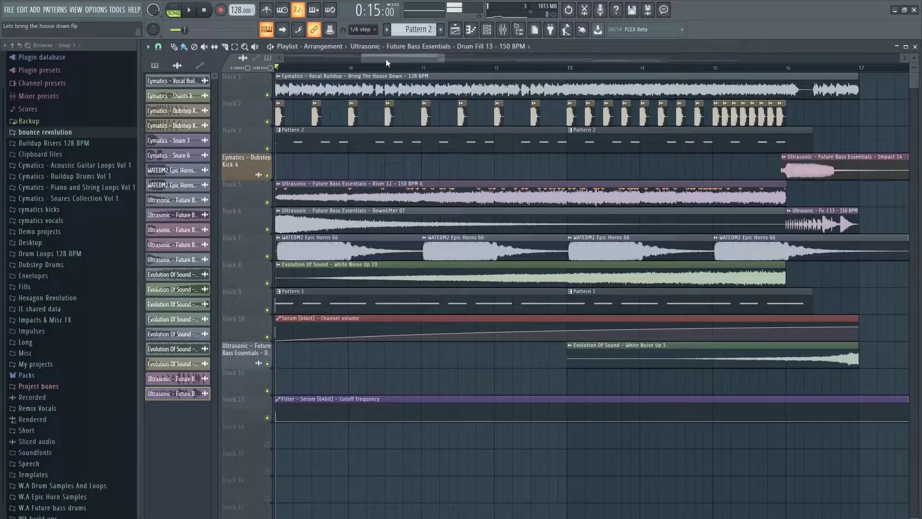
# Play the full buildup from bar 9 with every layer audible
pyautogui.press('space')
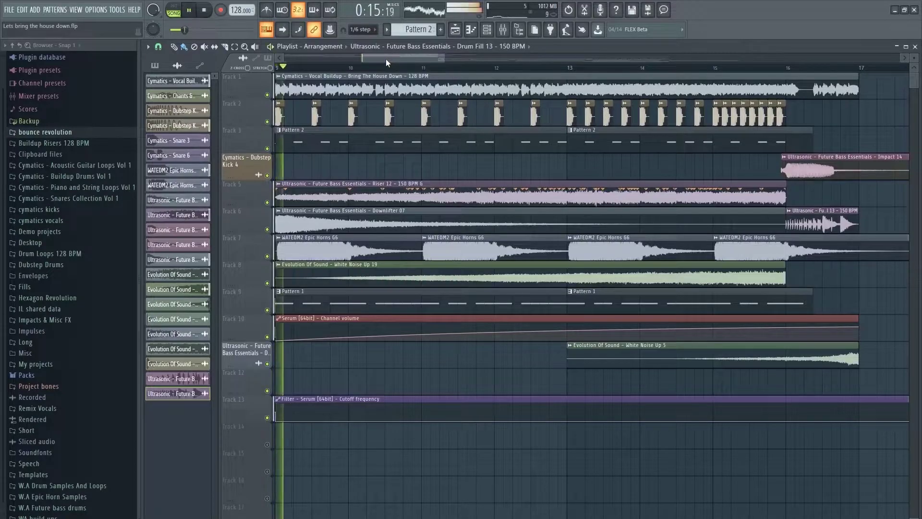
pyautogui.scroll(-2, 393, 58)
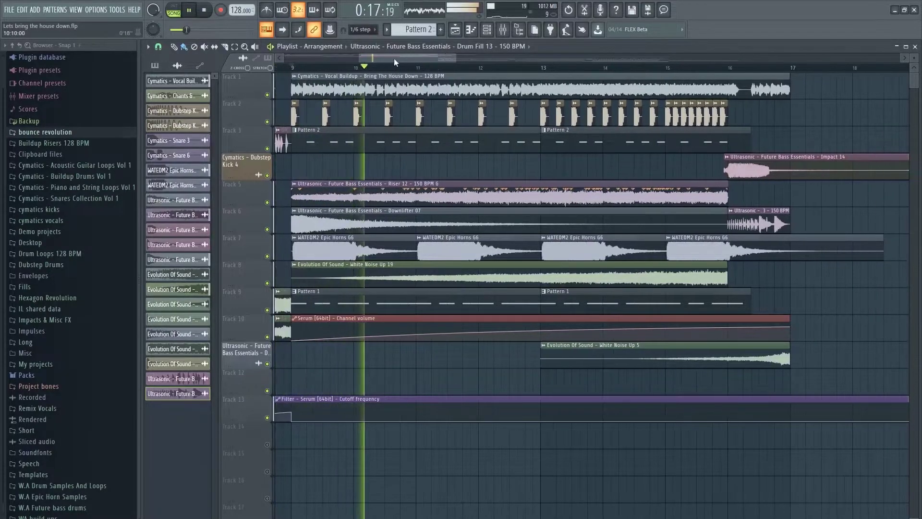
pyautogui.moveTo(396, 59)
pyautogui.mouseDown()
pyautogui.moveTo(448, 64)
pyautogui.moveTo(382, 59)
pyautogui.mouseUp()
pyautogui.press('space')
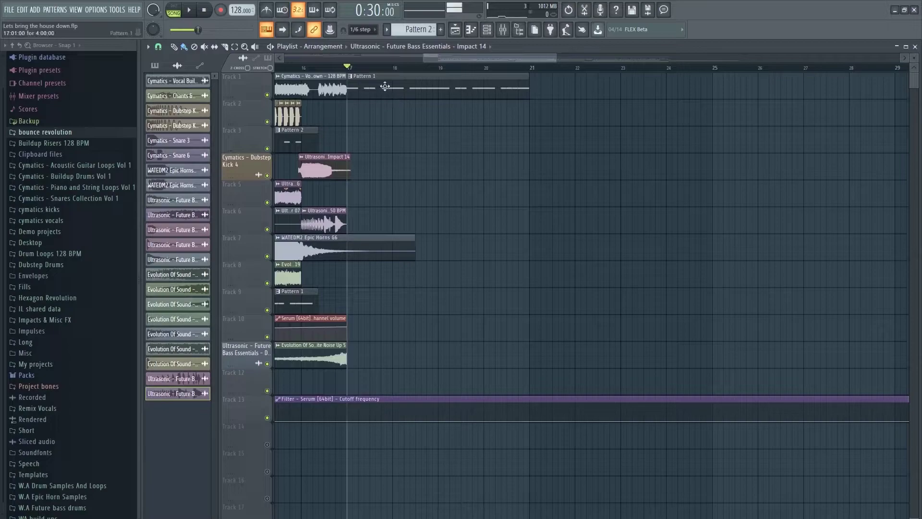
# Play the Pattern 1 clip on Track 1 from bar 17
pyautogui.scroll(2, 388, 70)
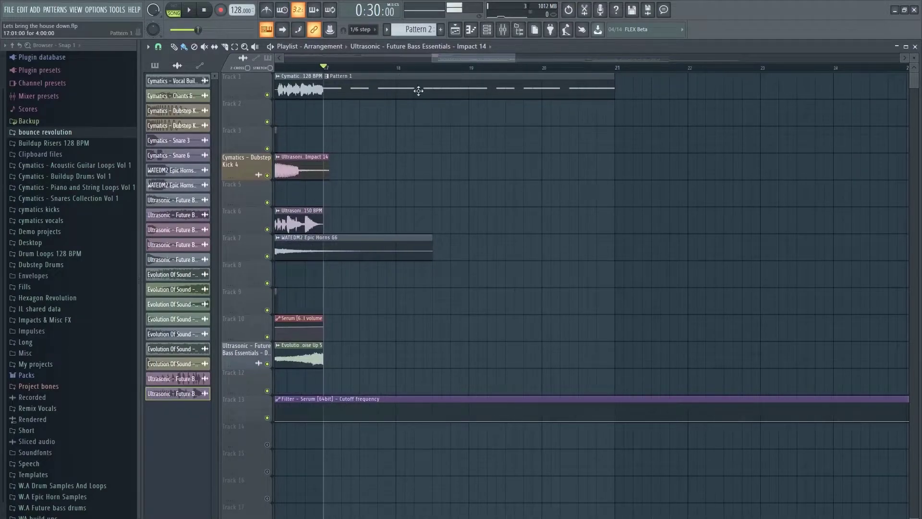
pyautogui.moveTo(477, 61); pyautogui.dragTo(458, 64)
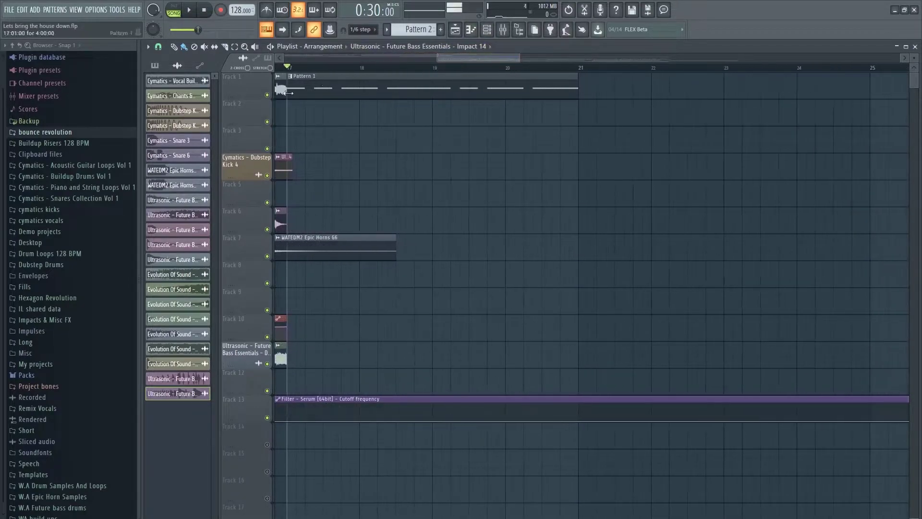
pyautogui.press('space')
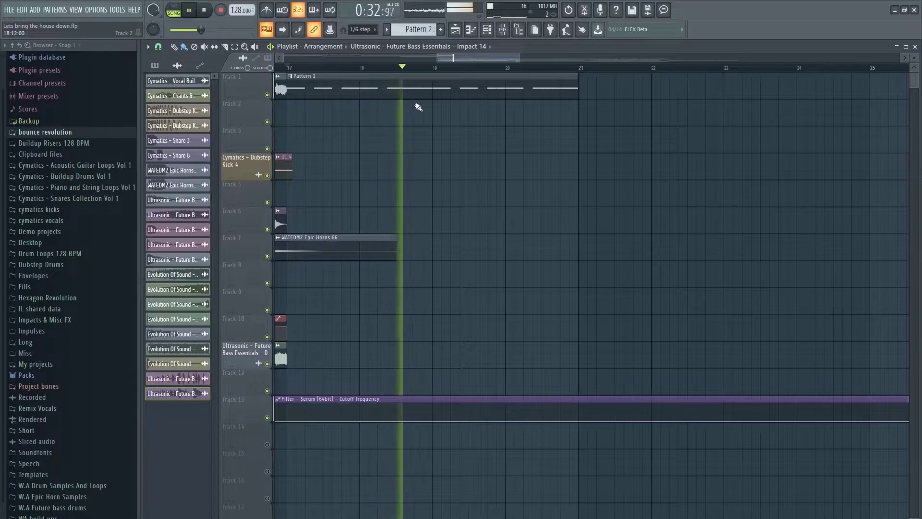
pyautogui.press('space')
# Pick up Pattern 1 from its existing clip and place another copy on Track 1 just after bar 21
pyautogui.click(471, 97)
pyautogui.click(618, 89)
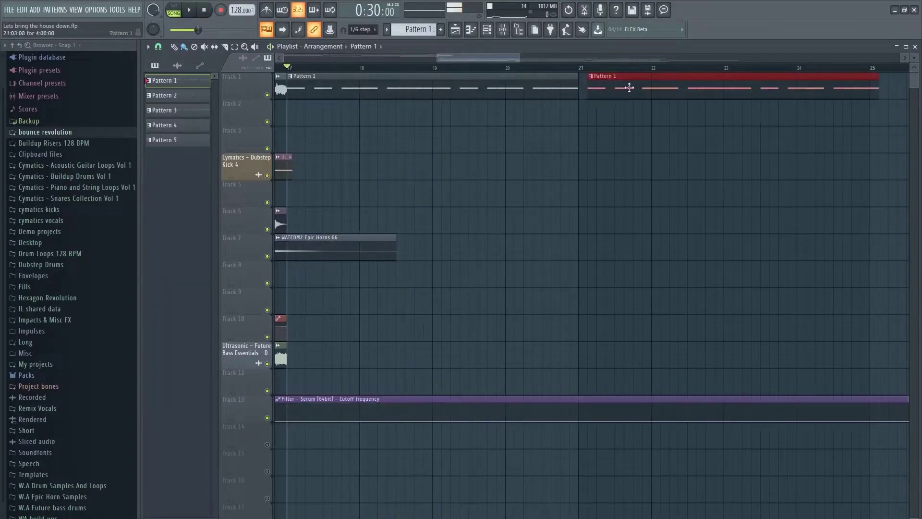
# Align the copied Pattern 1 clip on Track 1 with the start of bar 21
pyautogui.scroll(-1, 623, 76)
pyautogui.moveTo(844, 97)
pyautogui.mouseDown()
pyautogui.moveTo(489, 95)
pyautogui.moveTo(920, 94)
pyautogui.moveTo(879, 94)
pyautogui.mouseUp()
pyautogui.moveTo(677, 147); pyautogui.dragTo(700, 151)
pyautogui.moveTo(530, 58); pyautogui.dragTo(497, 58)
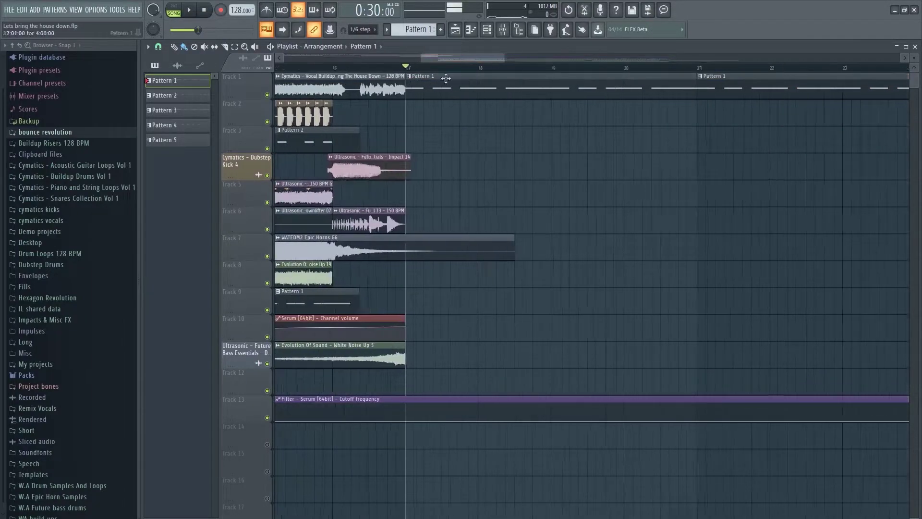
# Open the Serum synth behind Pattern 1 to view its BS - Cosmic preset, and close it again
pyautogui.press('F6')
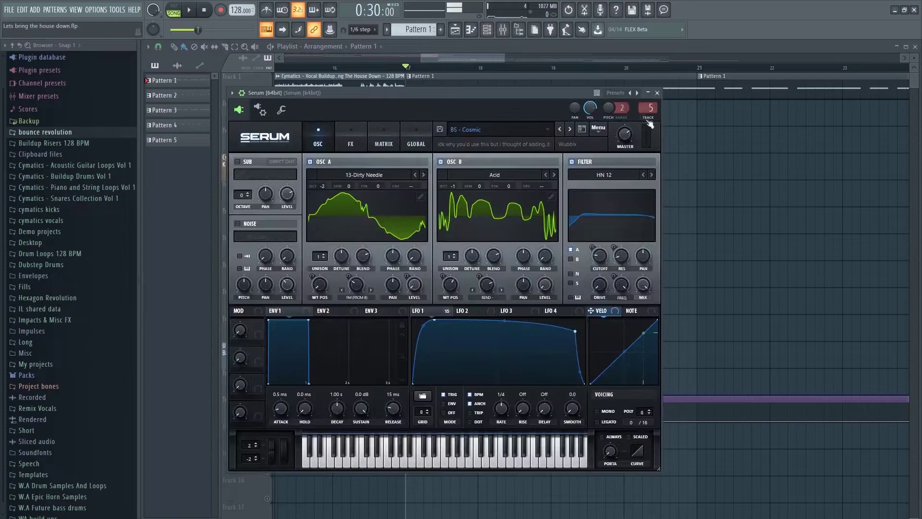
pyautogui.click(657, 93)
pyautogui.moveTo(498, 73); pyautogui.dragTo(460, 71)
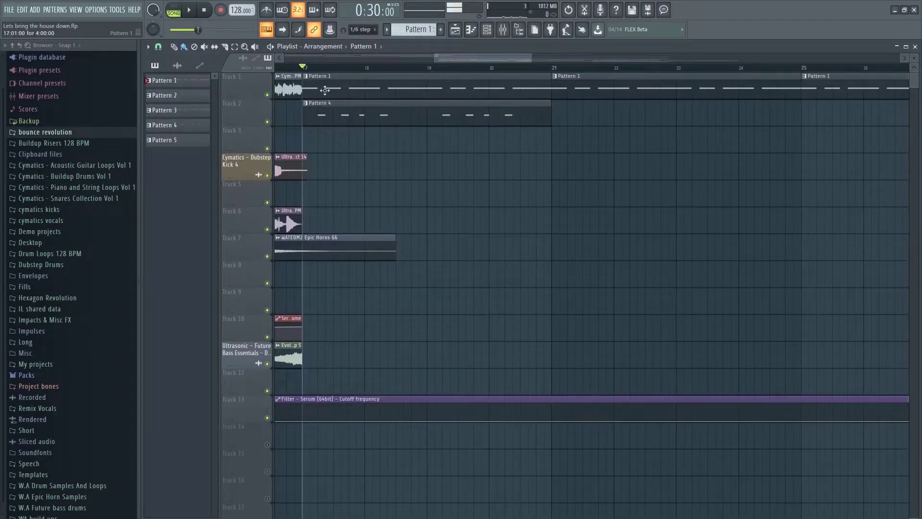
# Solo Track 2 and audition the Pattern 4 clip from bar 17
pyautogui.rightClick(268, 122)
pyautogui.press('space')
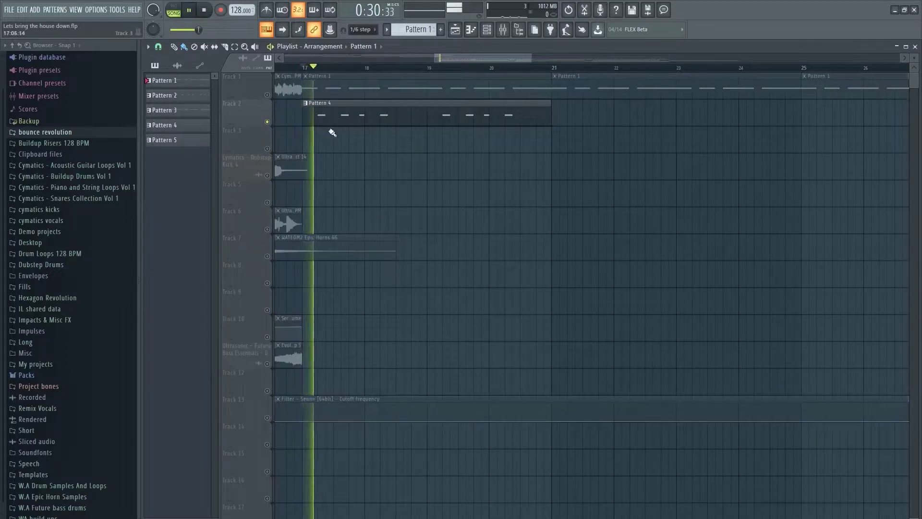
pyautogui.press('space')
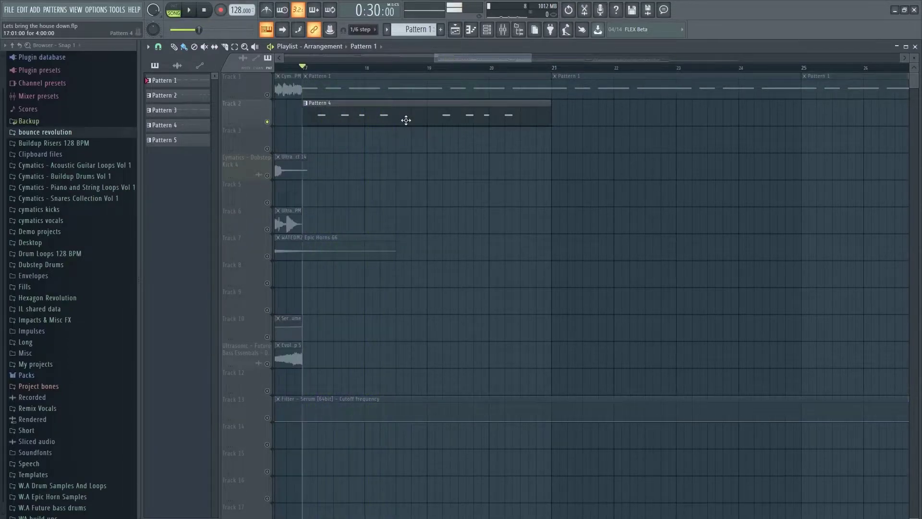
# Select the Pattern 4 clip and inspect its Serum #4 synth, browsing the preset list around BASS - Brooks 01 without changing it
pyautogui.click(487, 30)
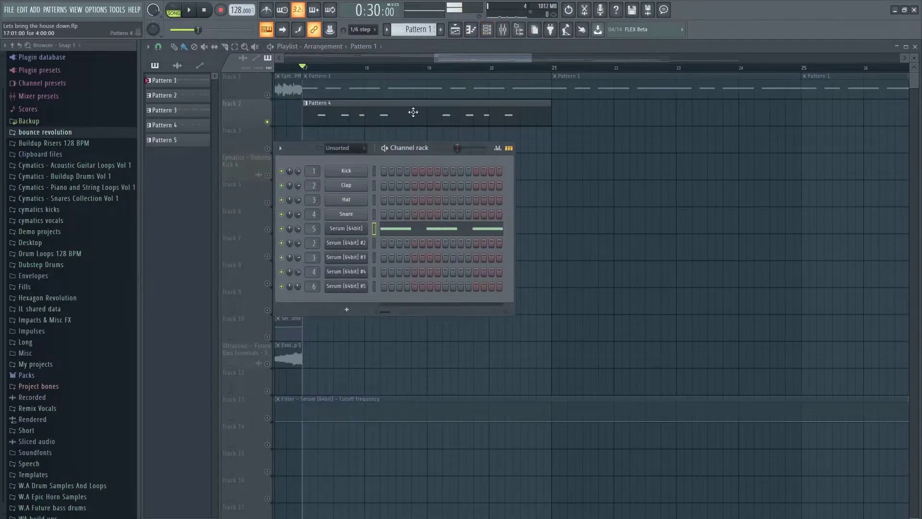
pyautogui.click(413, 112)
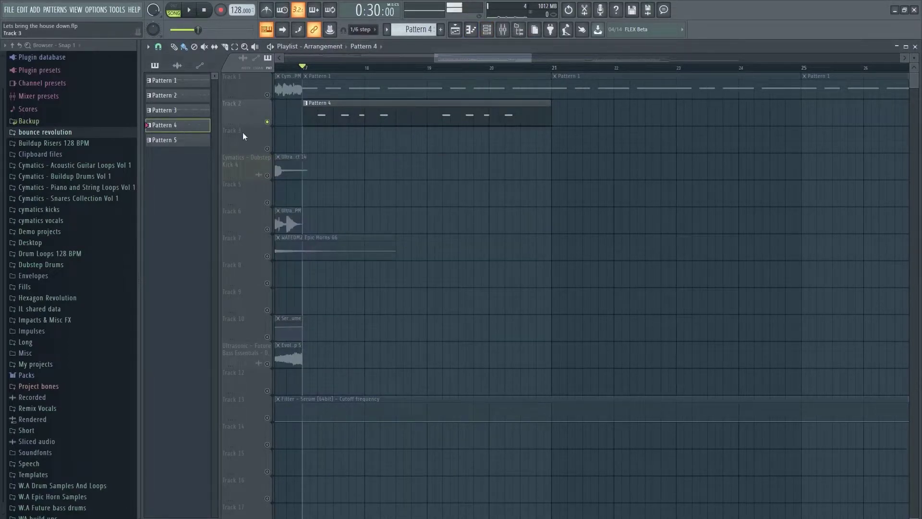
pyautogui.click(487, 29)
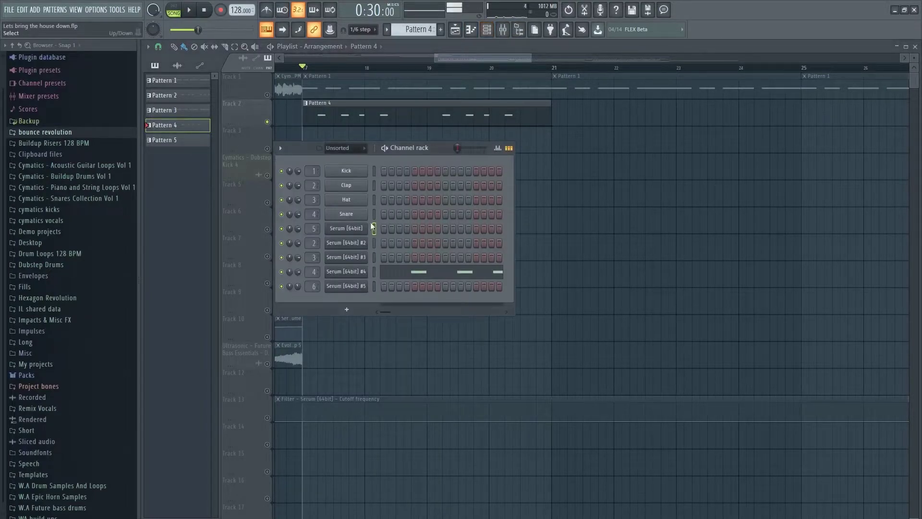
pyautogui.click(351, 272)
pyautogui.moveTo(497, 131); pyautogui.dragTo(487, 85)
pyautogui.click(525, 99)
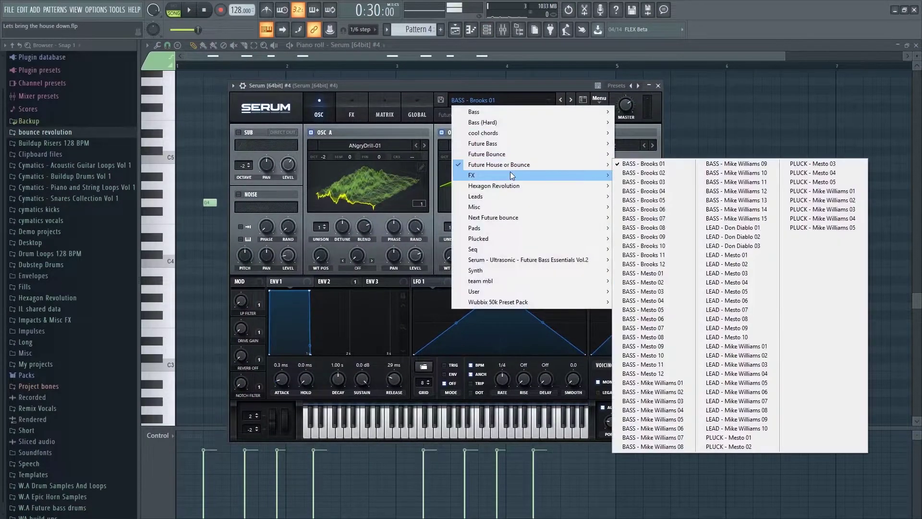
pyautogui.click(486, 110)
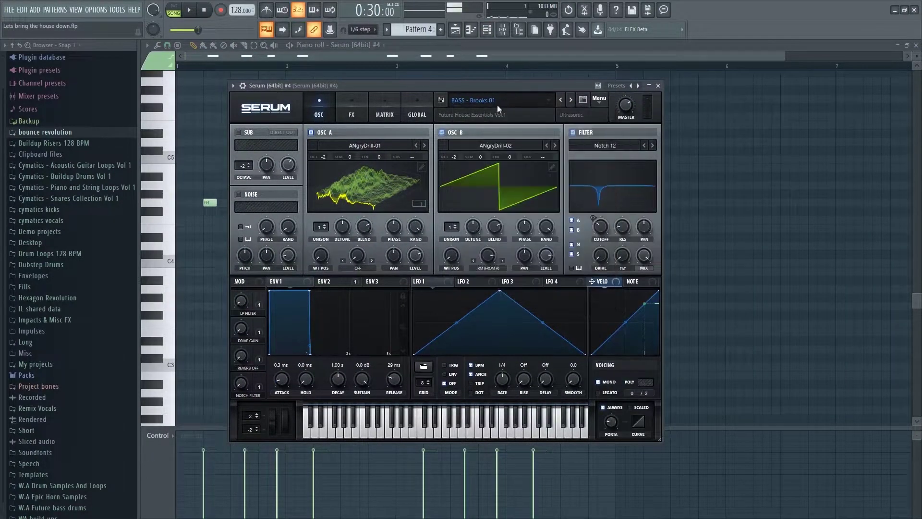
pyautogui.click(659, 85)
# Return to the Playlist and play Pattern 1 and Pattern 4 together from bar 17
pyautogui.click(455, 30)
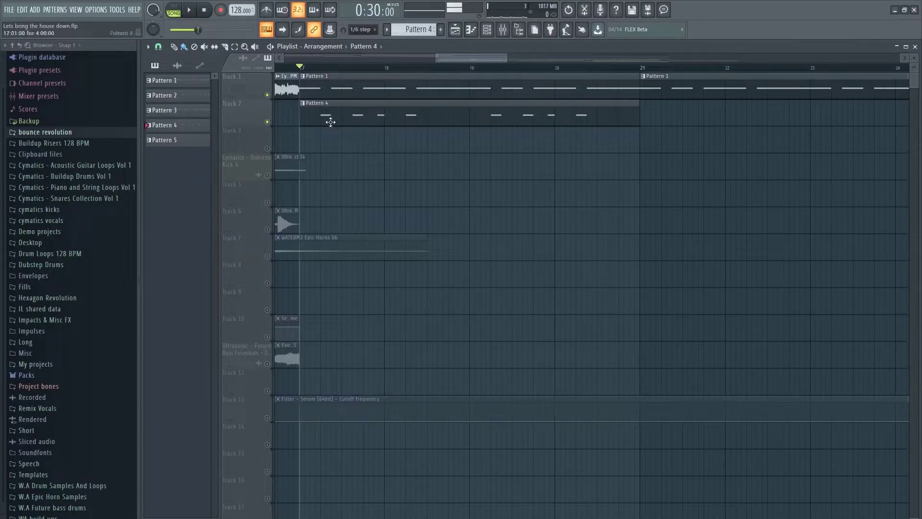
pyautogui.press('space')
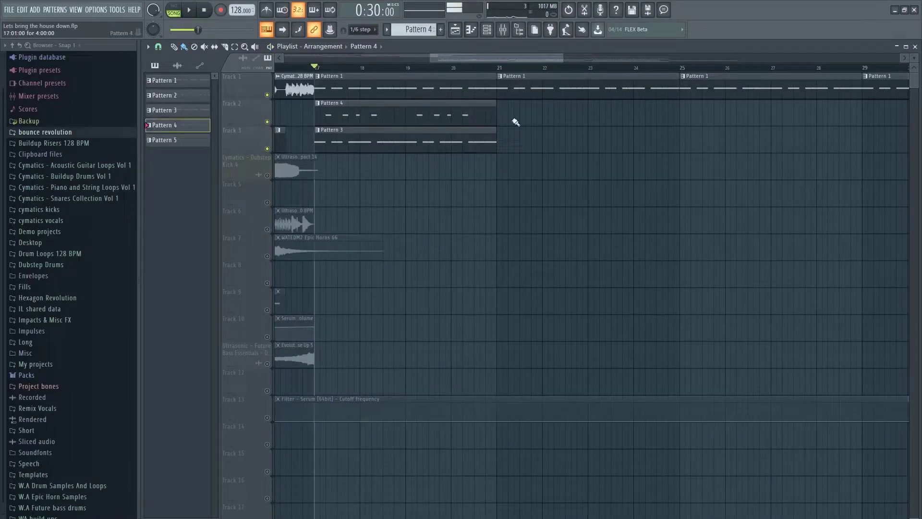
# Repeat the Pattern 4 clip along Track 2 at bars 21, 25 and 29
pyautogui.moveTo(447, 115)
pyautogui.mouseDown()
pyautogui.moveTo(653, 115)
pyautogui.moveTo(630, 114)
pyautogui.mouseUp()
pyautogui.moveTo(713, 116); pyautogui.dragTo(330, 122)
pyautogui.hotkey('ctrl', 'b')
pyautogui.moveTo(706, 123); pyautogui.dragTo(697, 146)
pyautogui.rightClick(698, 147)
# Select the Pattern 3 clip on Track 3 and view the BS - Sub preset of its Serum #3 synth
pyautogui.click(414, 138)
pyautogui.press('F6')
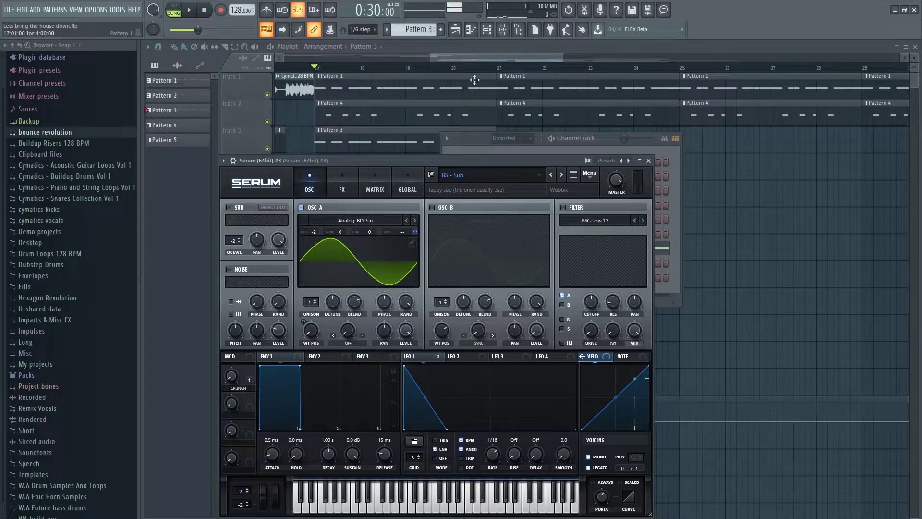
pyautogui.click(347, 71)
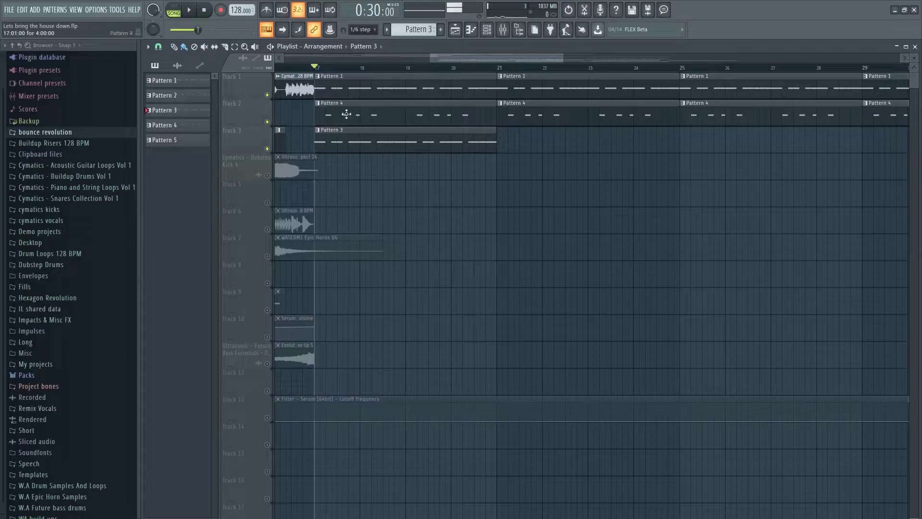
# Open the mixer and audition the drop from bar 17 with only the Serum #3 insert audible
pyautogui.click(503, 29)
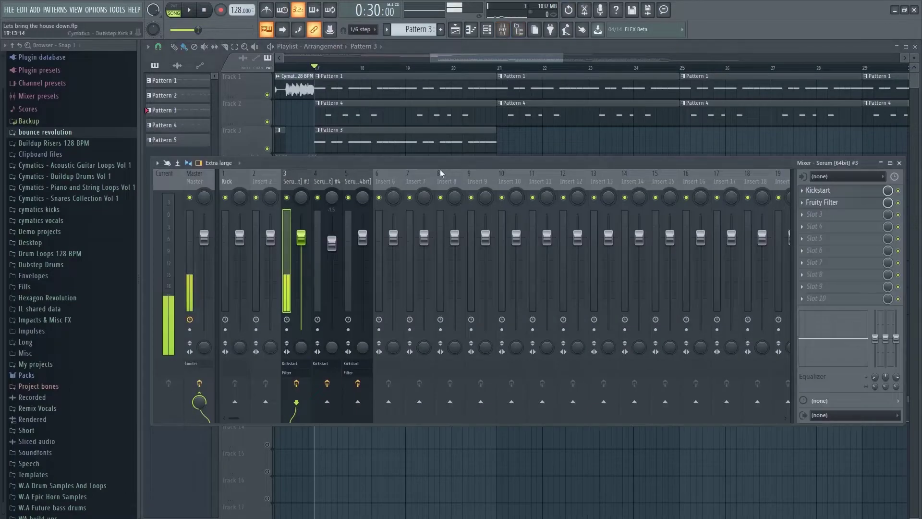
pyautogui.click(345, 87)
pyautogui.click(372, 141)
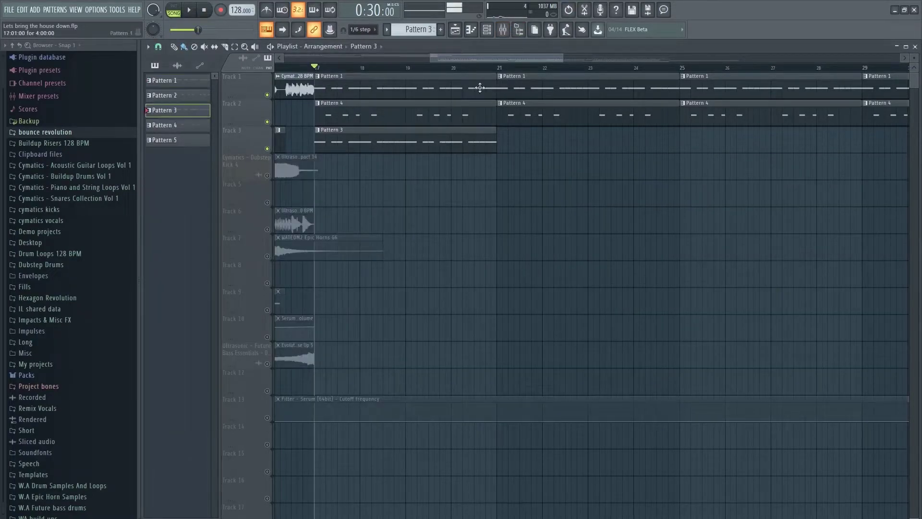
pyautogui.click(503, 29)
pyautogui.press('space')
pyautogui.press('space')
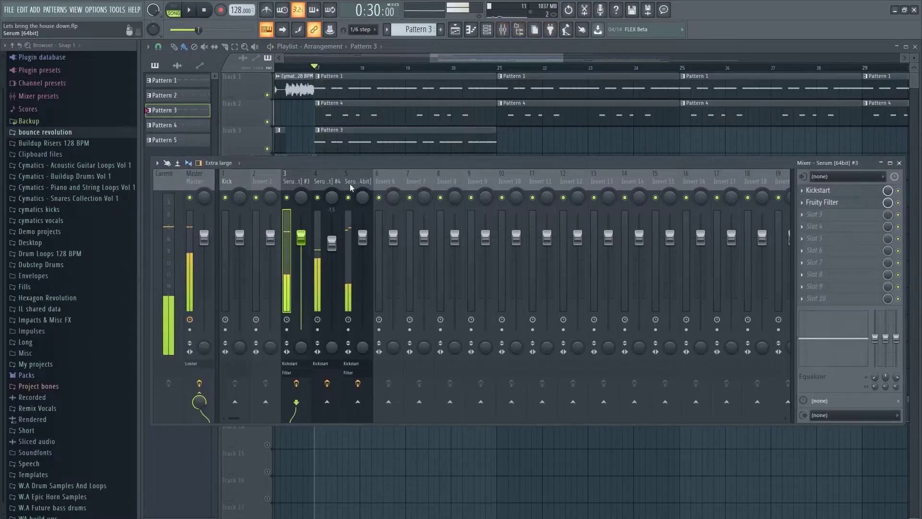
pyautogui.press('space')
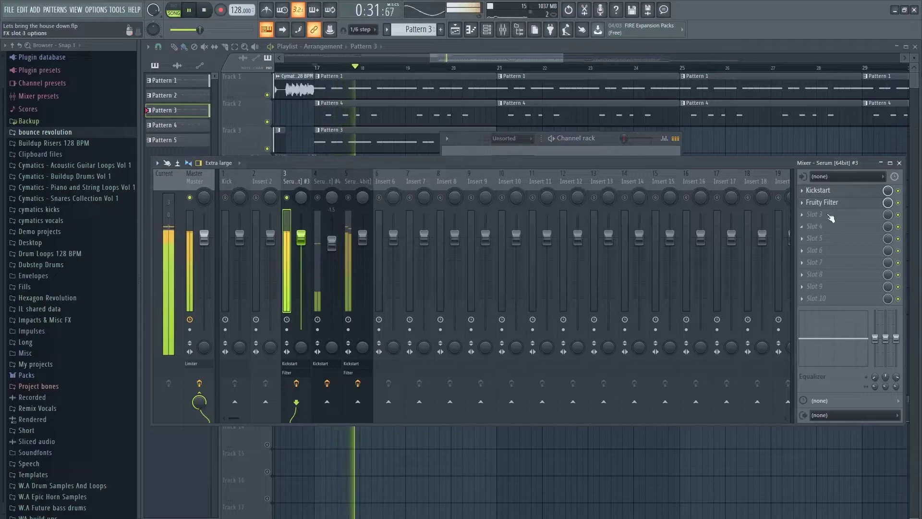
# Inspect the Fruity Filter effect on the Serum #3 insert during playback, and stop the song
pyautogui.click(823, 202)
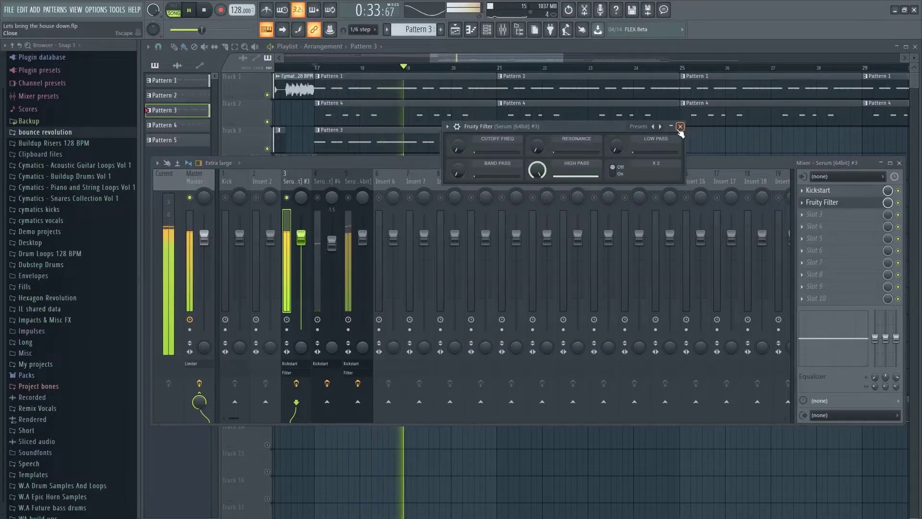
pyautogui.click(680, 127)
pyautogui.press('space')
# Inspect the Kickstart sidechain effect on the Serum #3 insert during playback, closing it and the mixer when done
pyautogui.click(818, 190)
pyautogui.press('space')
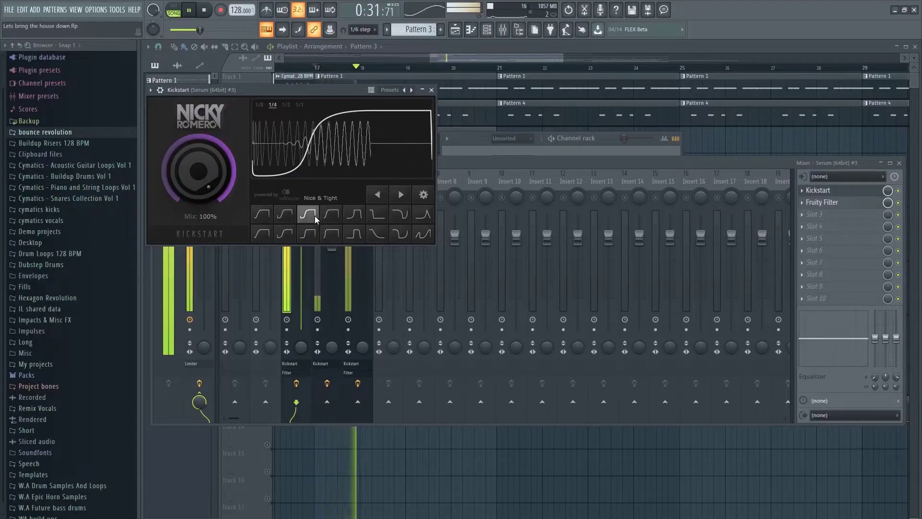
pyautogui.click(432, 89)
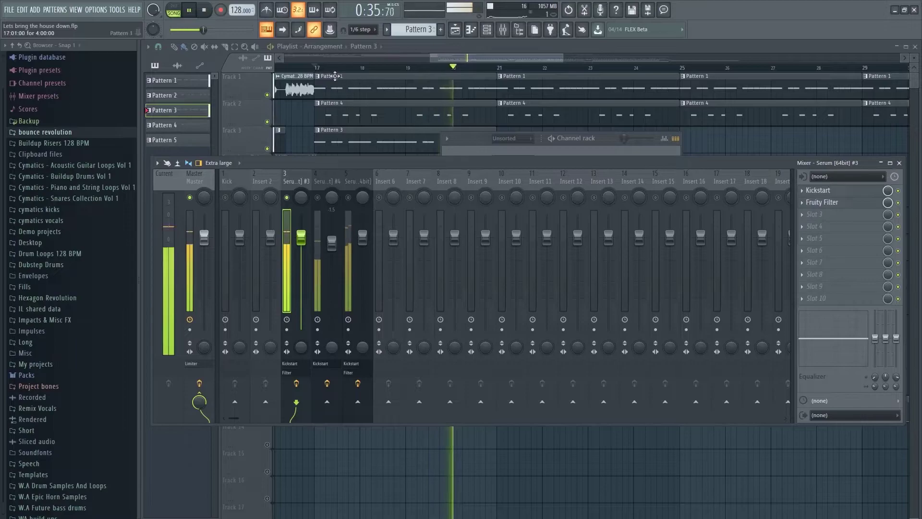
pyautogui.press('F9')
pyautogui.press('space')
pyautogui.doubleClick(319, 67)
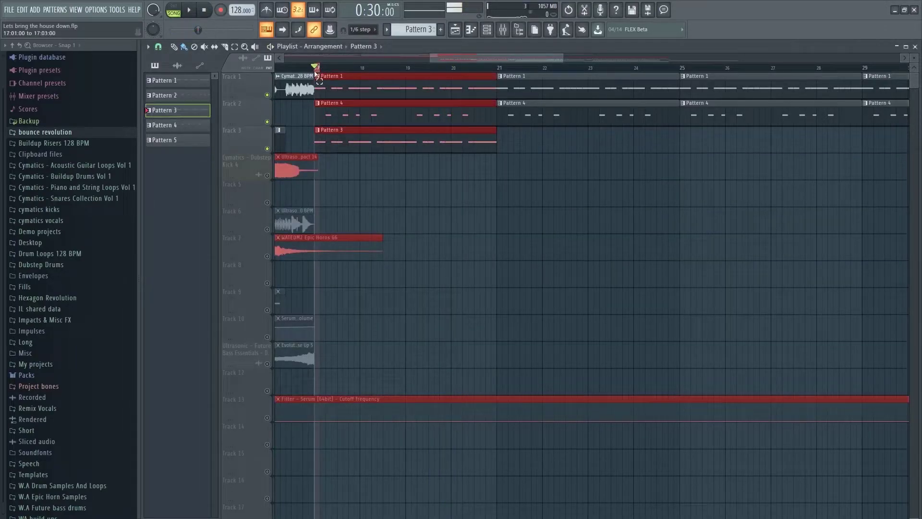
pyautogui.click(319, 69)
pyautogui.moveTo(329, 74); pyautogui.dragTo(337, 74)
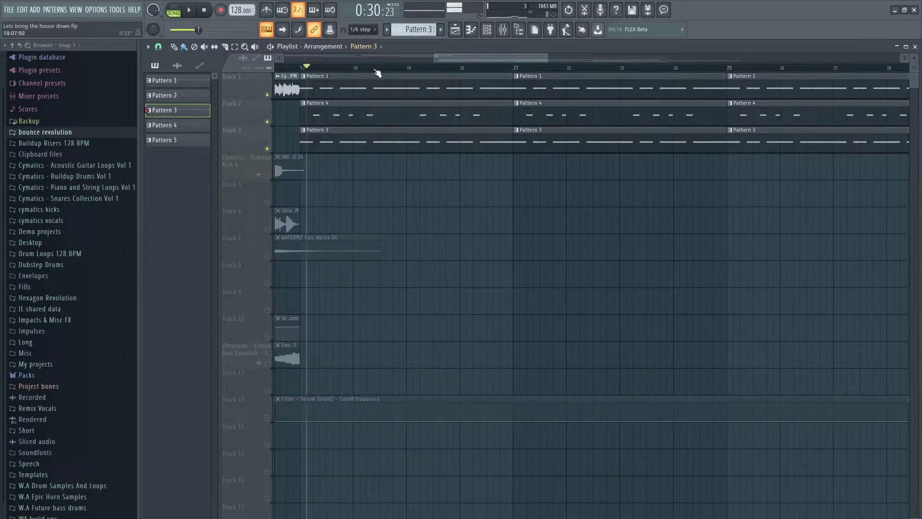
# Play the drop from bar 17 with the Dubstep Kick 4 track and the Track 5 percussion audible alongside Tracks 1 to 3
pyautogui.scroll(-1, 377, 67)
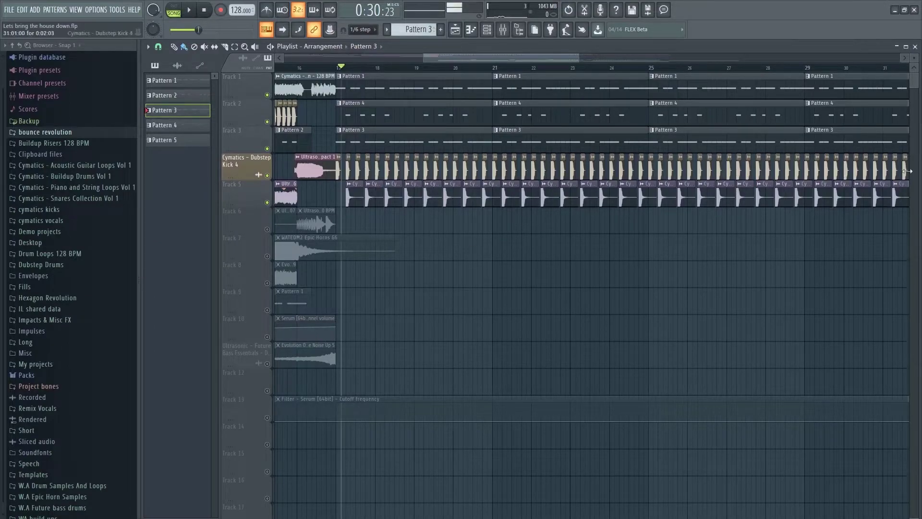
pyautogui.hscroll(1, 282, 150)
pyautogui.click(330, 68)
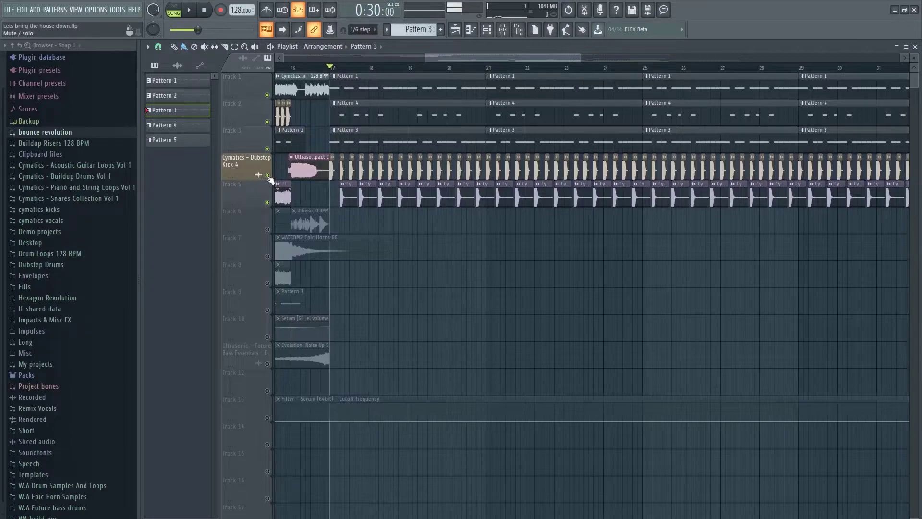
pyautogui.press('space')
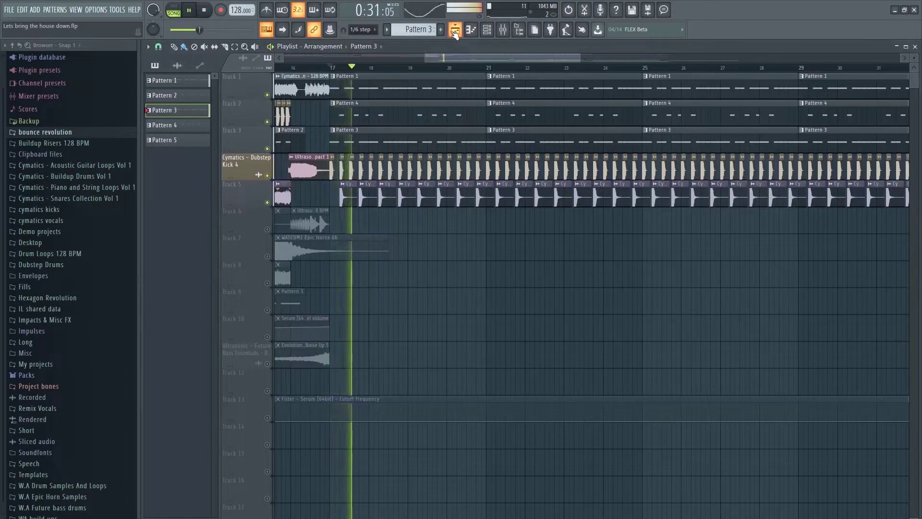
pyautogui.press('space')
# Select the first Pattern 5 clip on Track 6 and view the BS - Crunch preset of its Serum #5 synth
pyautogui.moveTo(483, 61); pyautogui.dragTo(341, 67)
pyautogui.click(470, 67)
pyautogui.scroll(1, 411, 73)
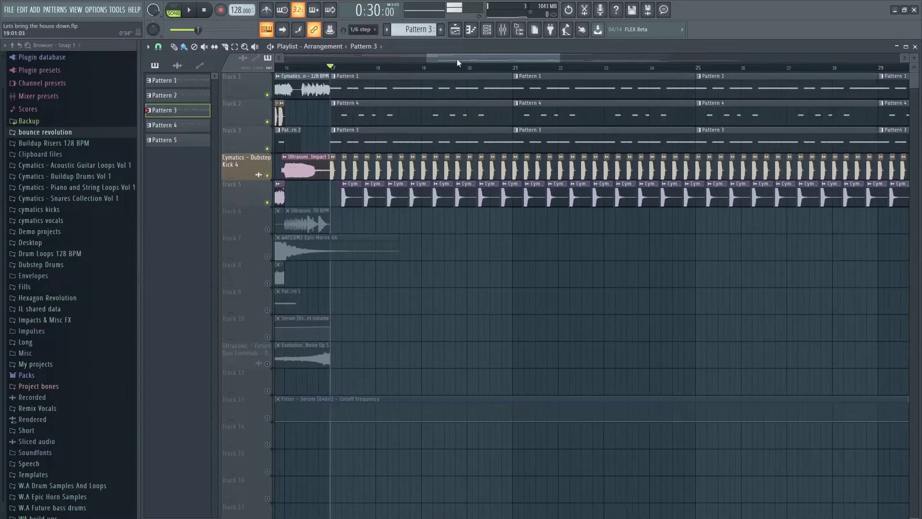
pyautogui.hscroll(1, 457, 59)
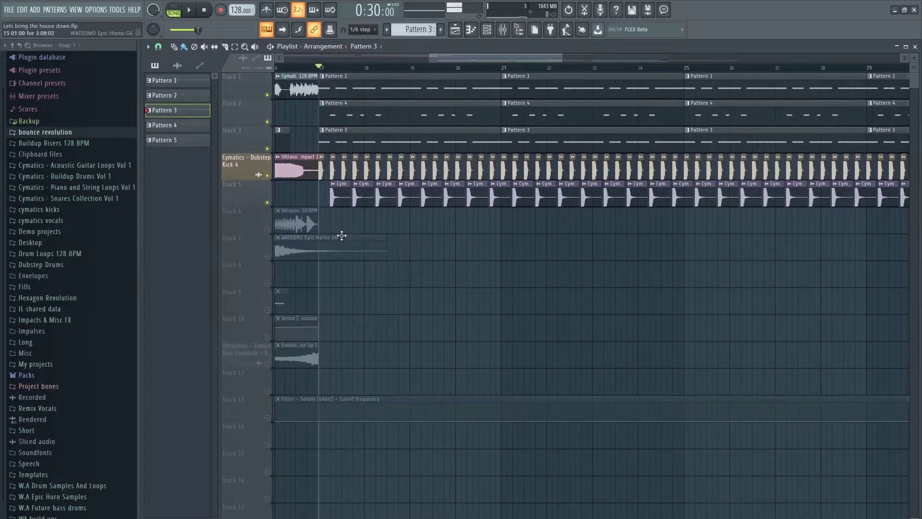
pyautogui.scroll(3, 464, 60)
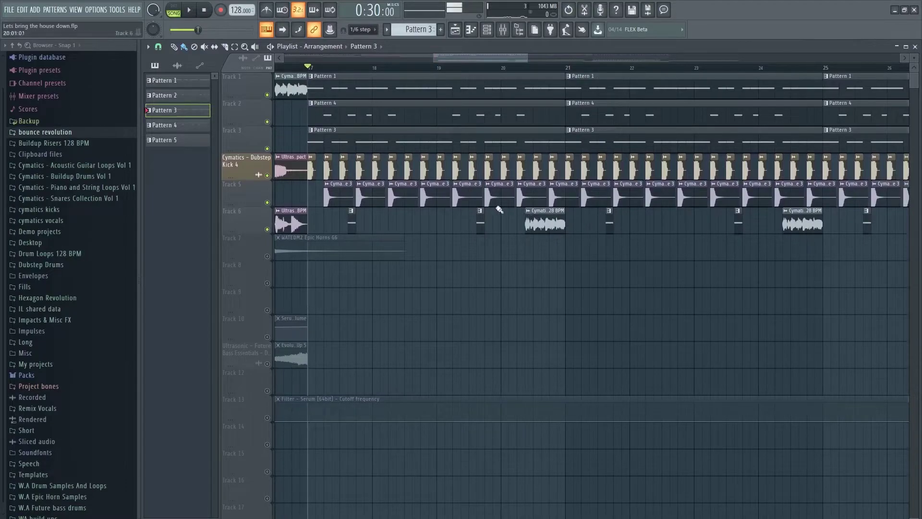
pyautogui.click(350, 226)
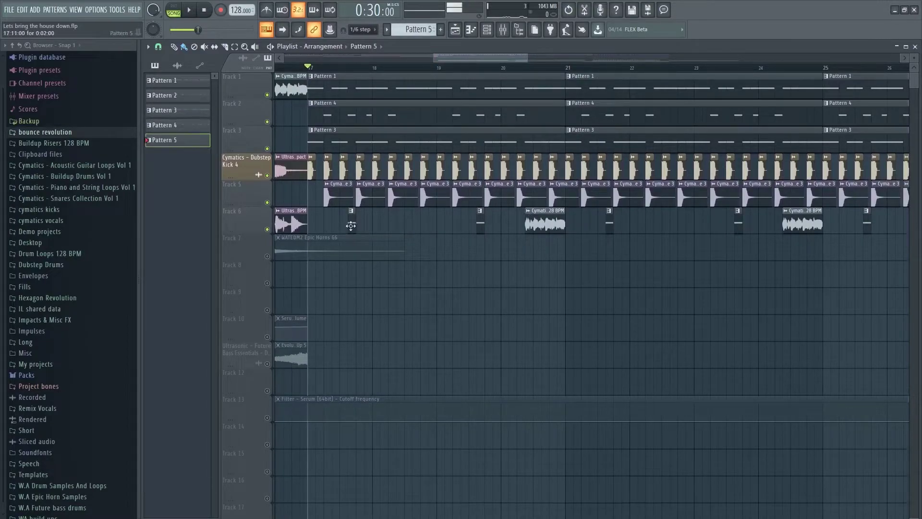
pyautogui.click(487, 29)
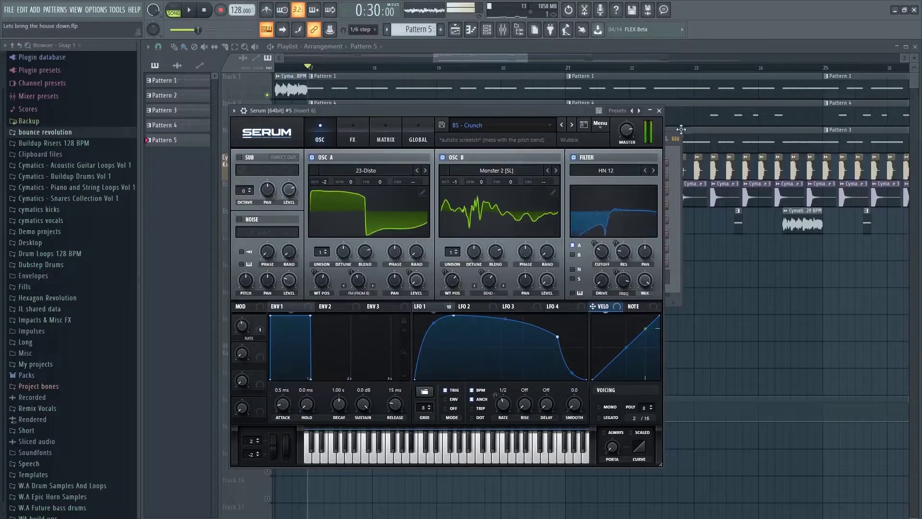
pyautogui.click(659, 111)
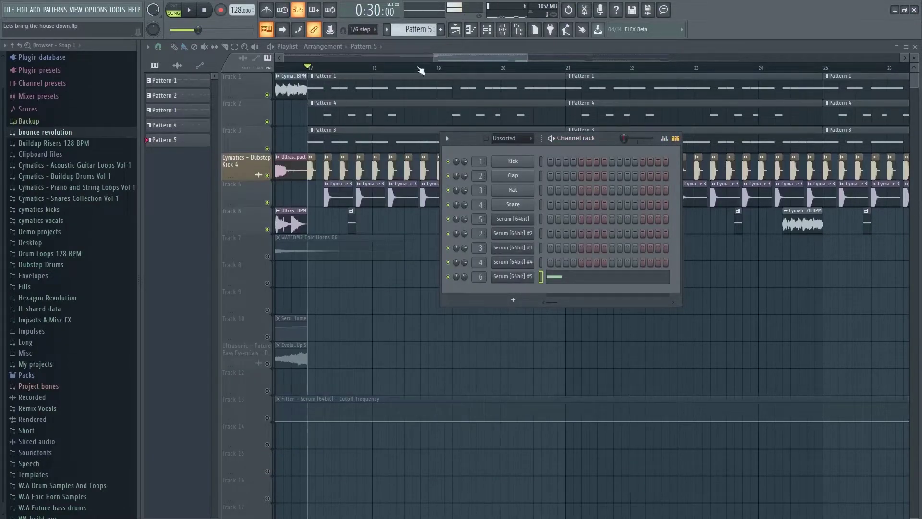
pyautogui.press('F6')
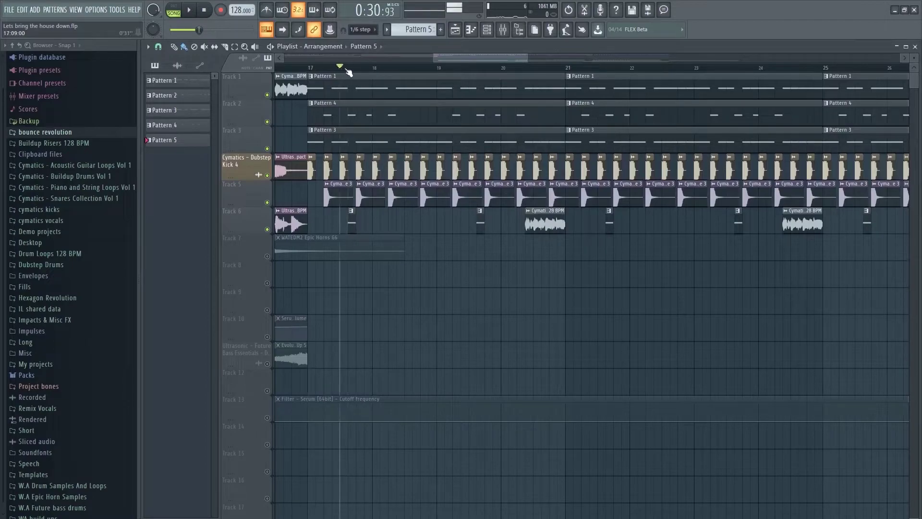
# Move the playhead to the start of the first Cymatics audio clip after bar 20 on Track 6
pyautogui.moveTo(342, 68); pyautogui.dragTo(525, 145)
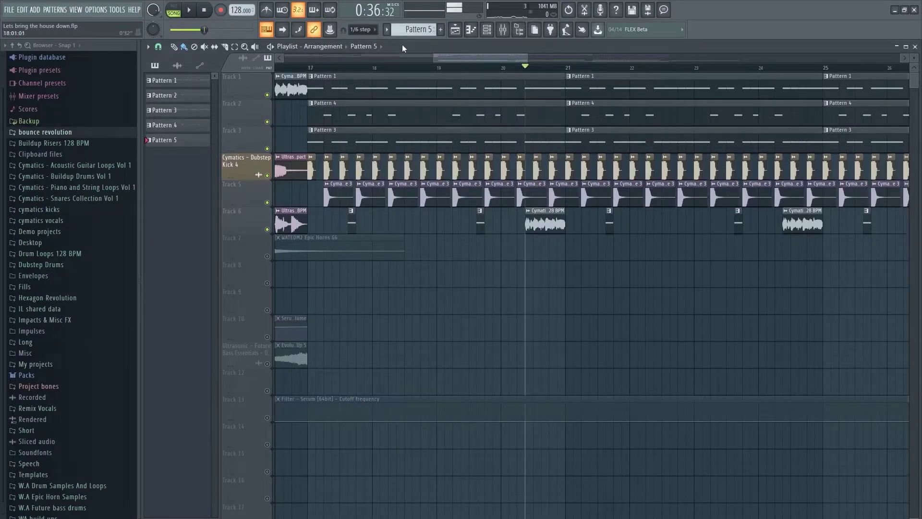
pyautogui.moveTo(453, 59); pyautogui.dragTo(477, 62)
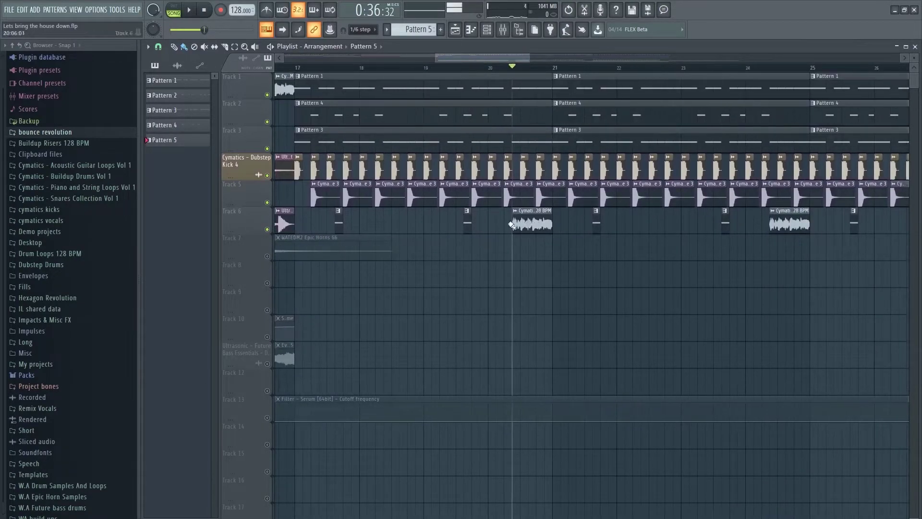
# Audition the Track 6 fills soloed from just after bar 20, and again from bar 17 together with Tracks 1 to 3
pyautogui.press('space')
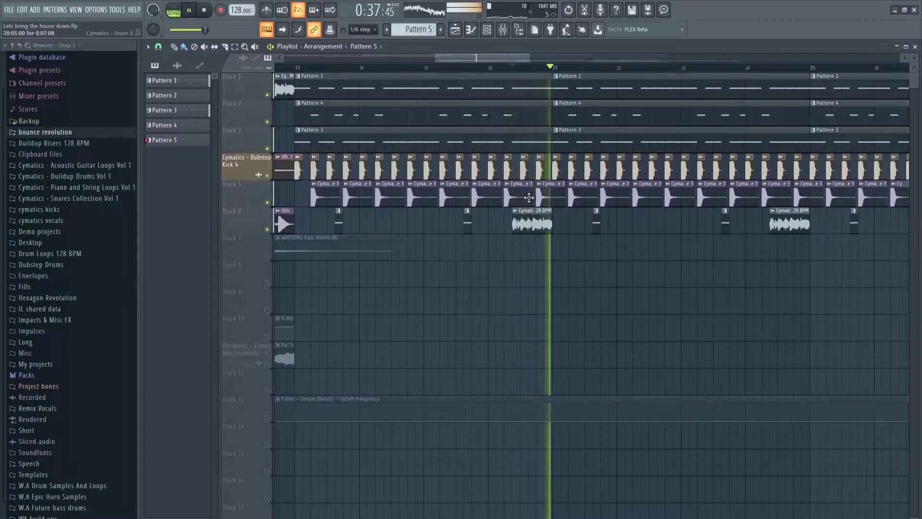
pyautogui.rightClick(267, 229)
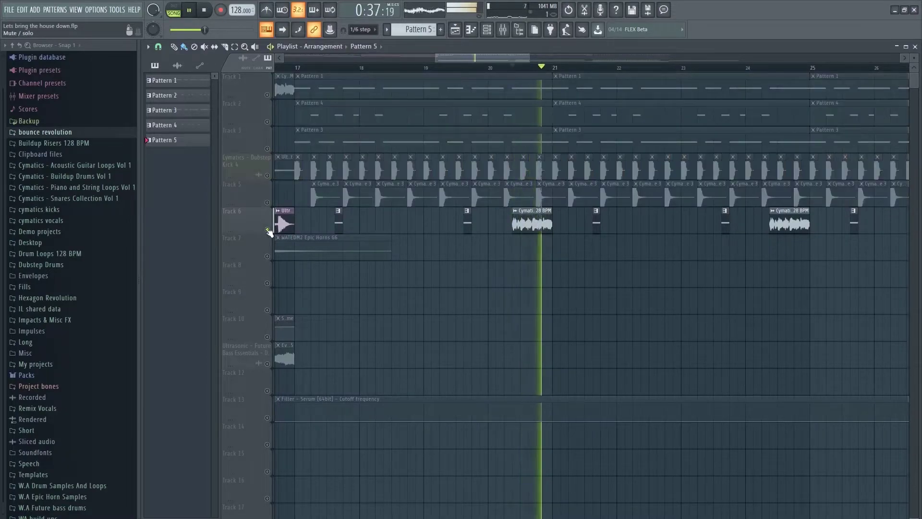
pyautogui.moveTo(267, 149); pyautogui.dragTo(267, 95)
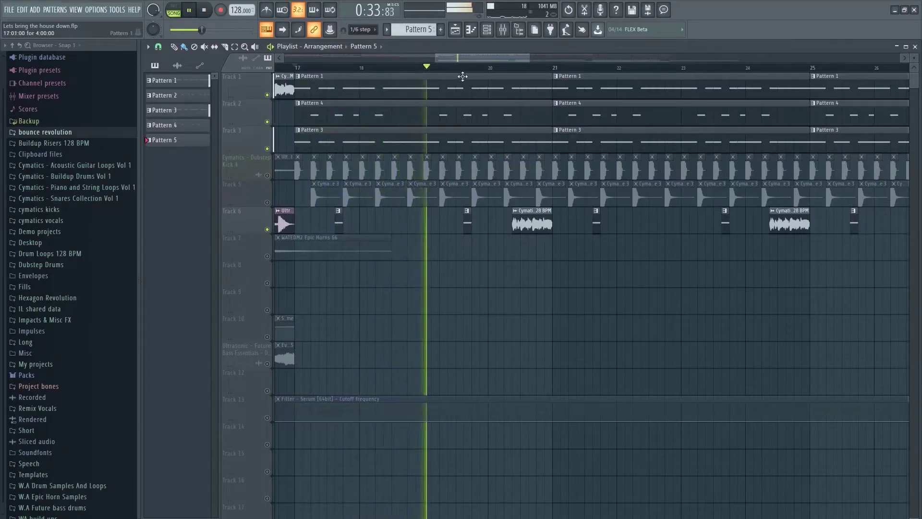
pyautogui.press('space')
pyautogui.press('space')
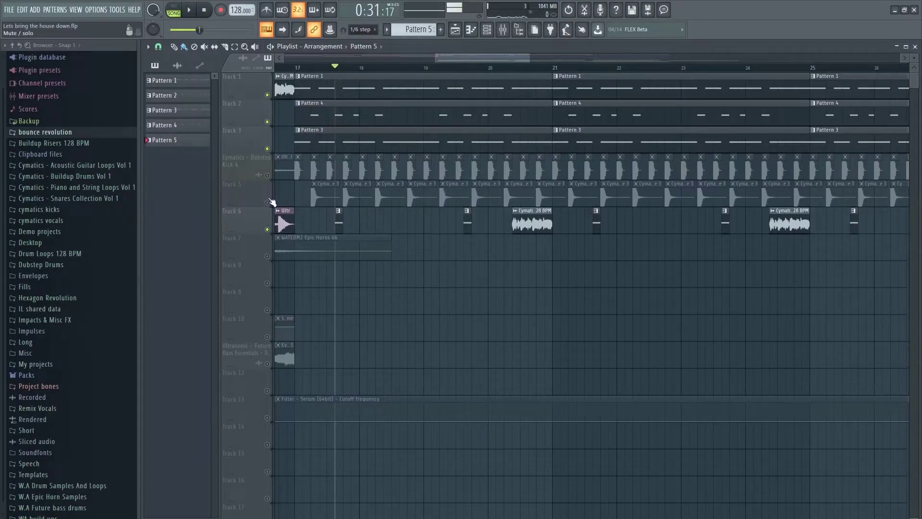
pyautogui.press('space')
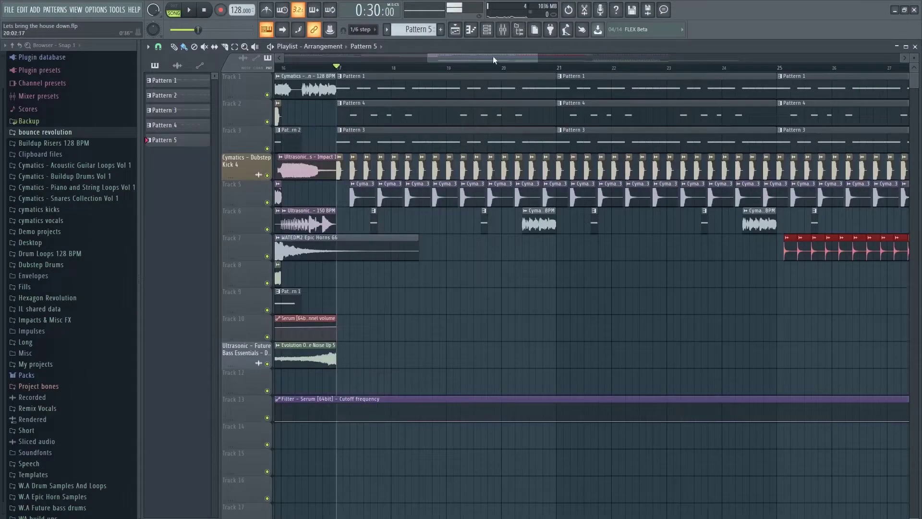
# Play the drop from bar 25 with only the kick, snare and Track 7 hats audible, unmuting Track 6 during playback
pyautogui.moveTo(494, 56); pyautogui.dragTo(498, 55)
pyautogui.click(542, 268)
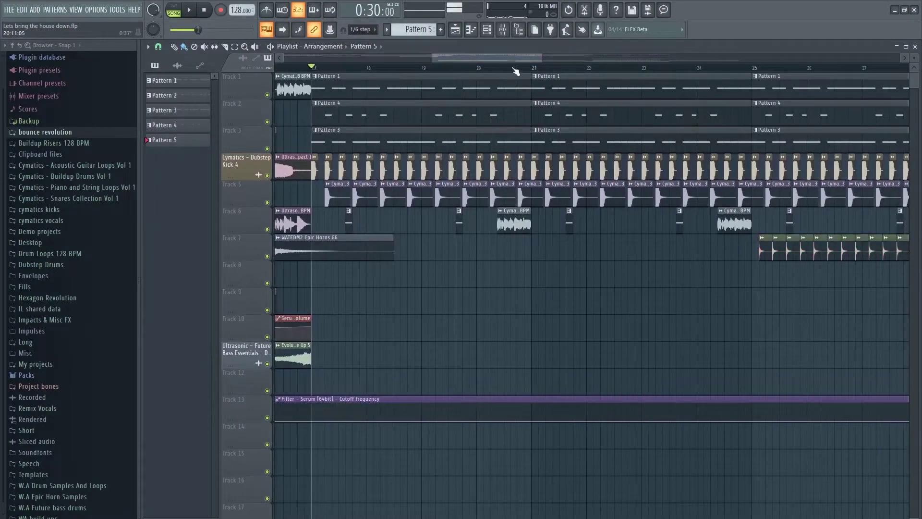
pyautogui.moveTo(497, 53); pyautogui.dragTo(526, 54)
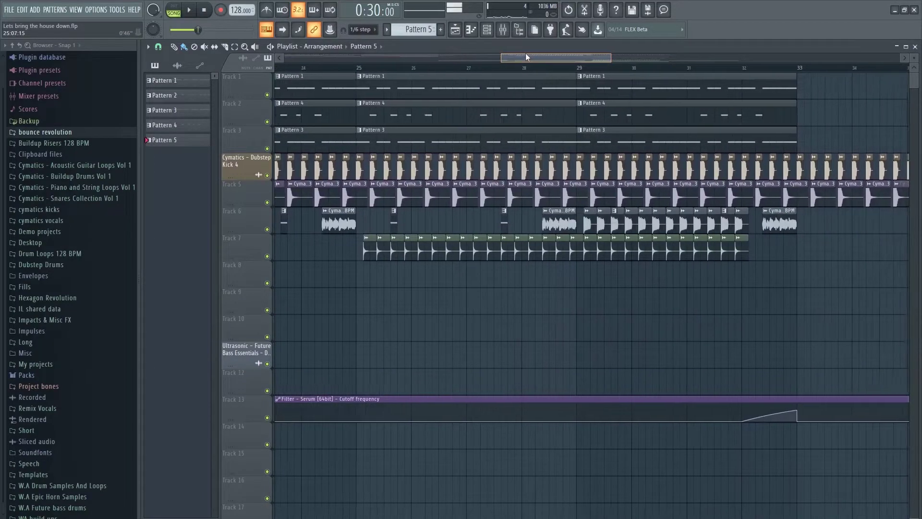
pyautogui.click(356, 69)
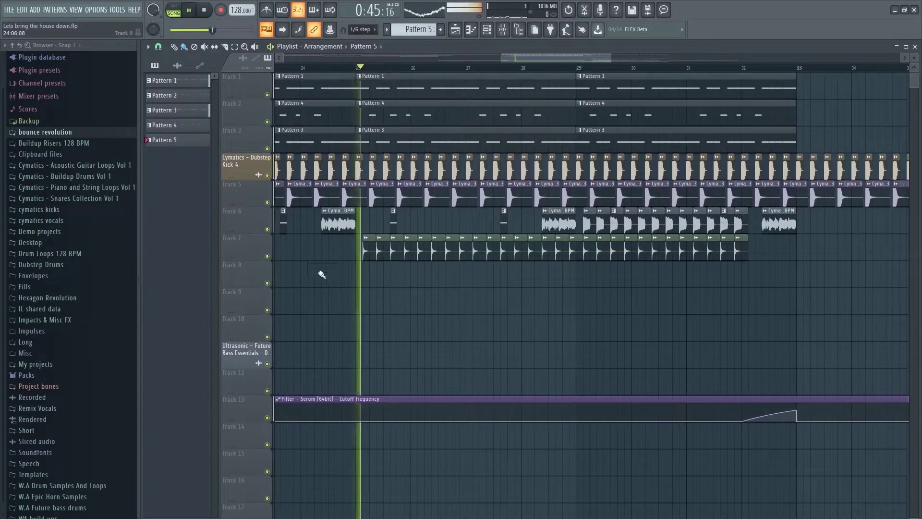
pyautogui.keyDown('ctrl'); pyautogui.click(267, 256); pyautogui.keyUp('ctrl')
pyautogui.press('space')
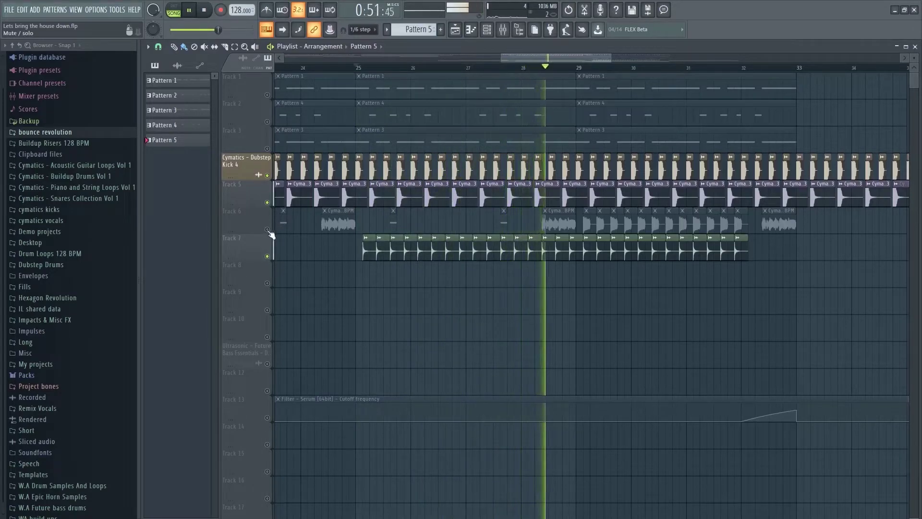
pyautogui.click(268, 230)
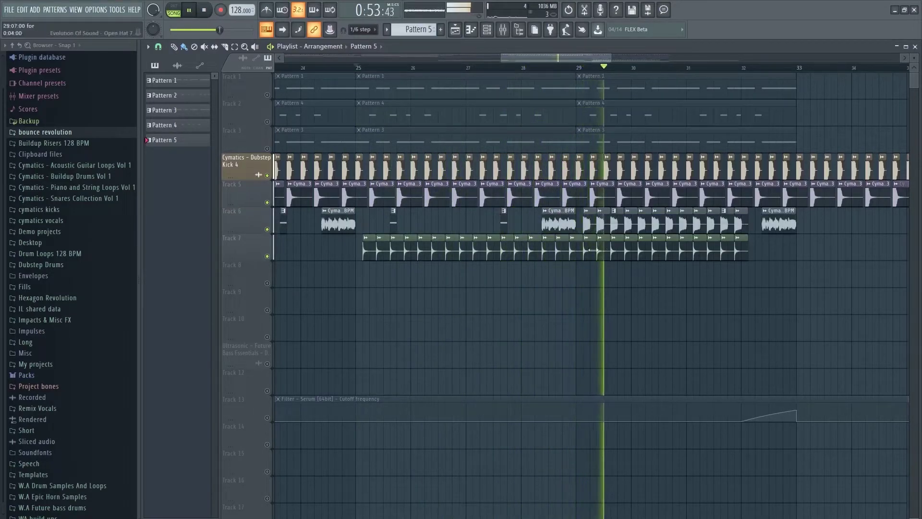
pyautogui.press('space')
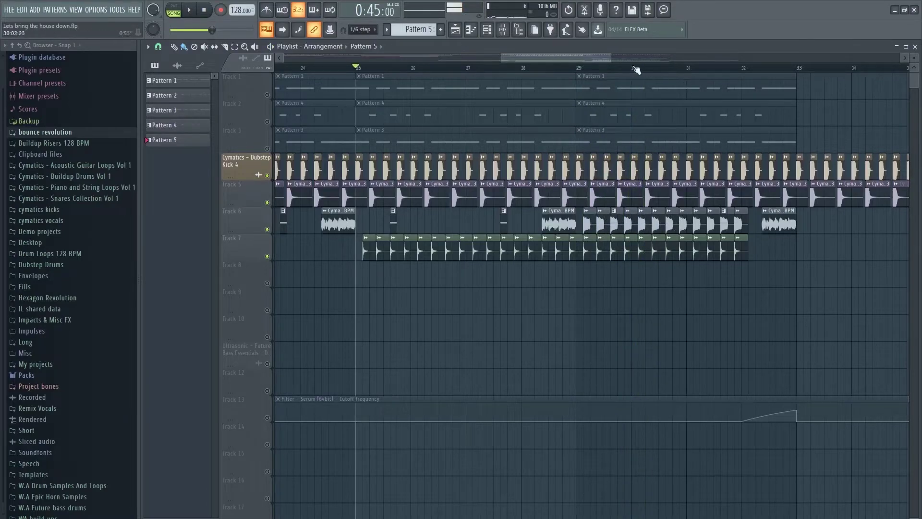
# Solo Track 6 and play its repeated Evolution Of Sound clips from bar 29
pyautogui.scroll(3, 628, 67)
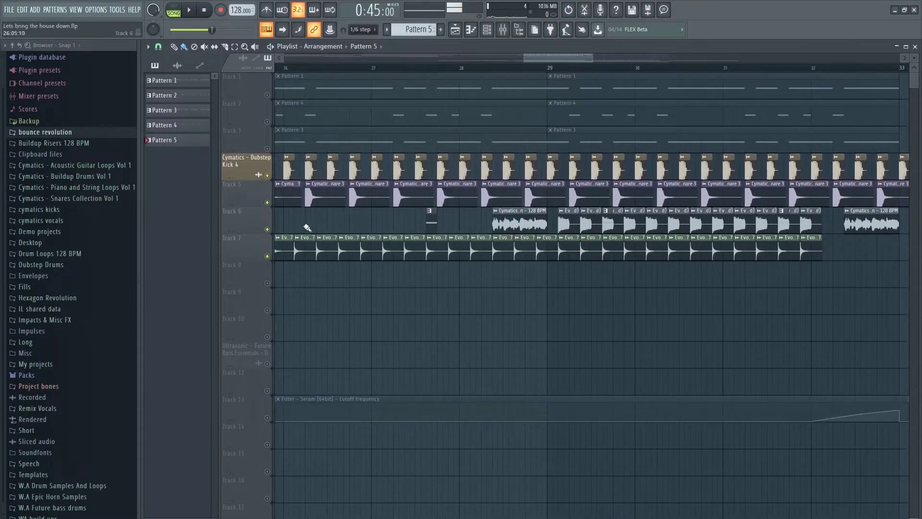
pyautogui.rightClick(268, 230)
pyautogui.click(549, 68)
pyautogui.press('space')
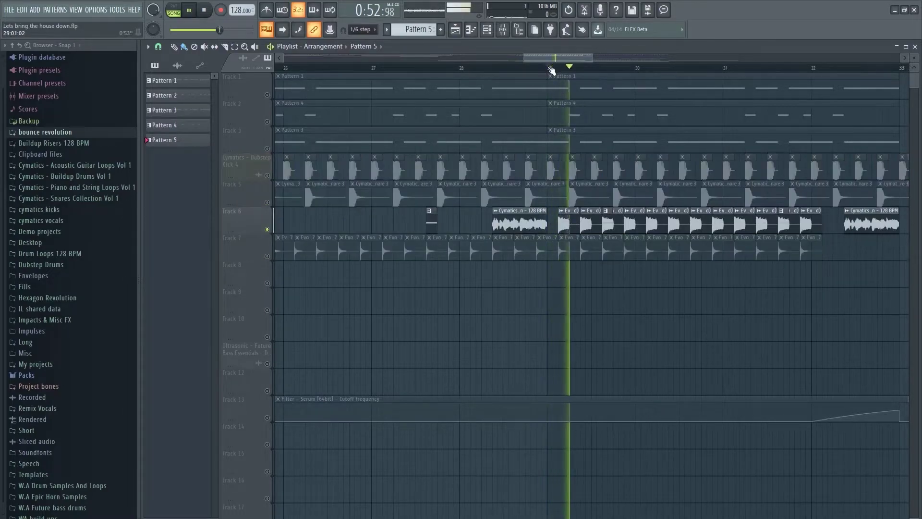
pyautogui.press('space')
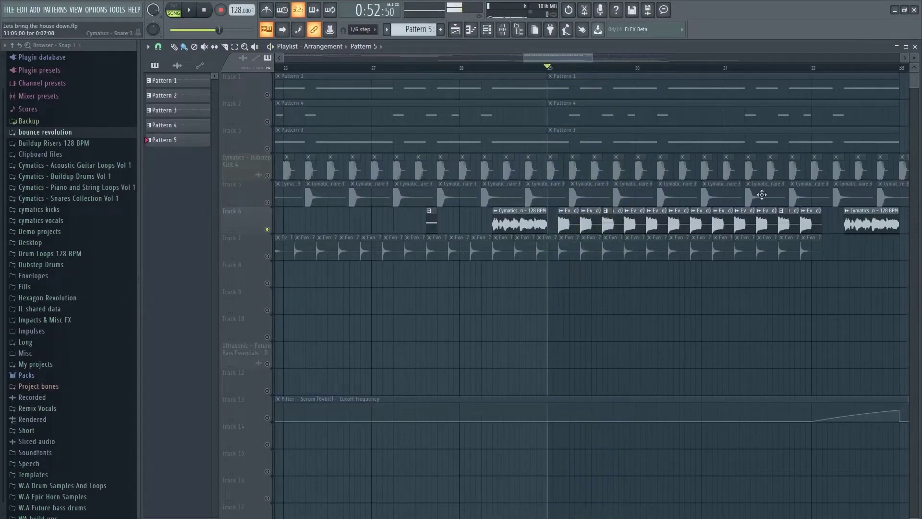
# Isolate the Track 8 downlifter and Track 9 impact at bar 17, and play the Impact 01 clip on its own
pyautogui.moveTo(572, 59); pyautogui.dragTo(282, 270)
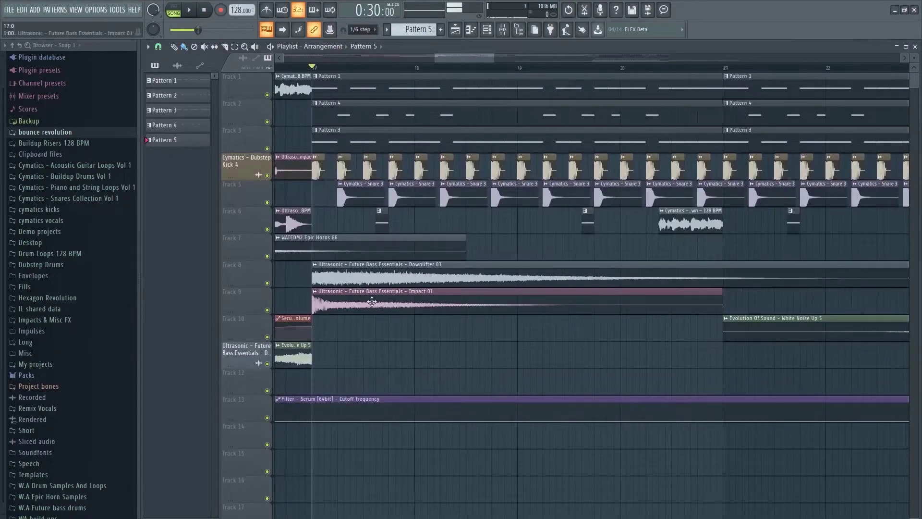
pyautogui.click(267, 283)
pyautogui.click(267, 310)
pyautogui.rightClick(267, 282)
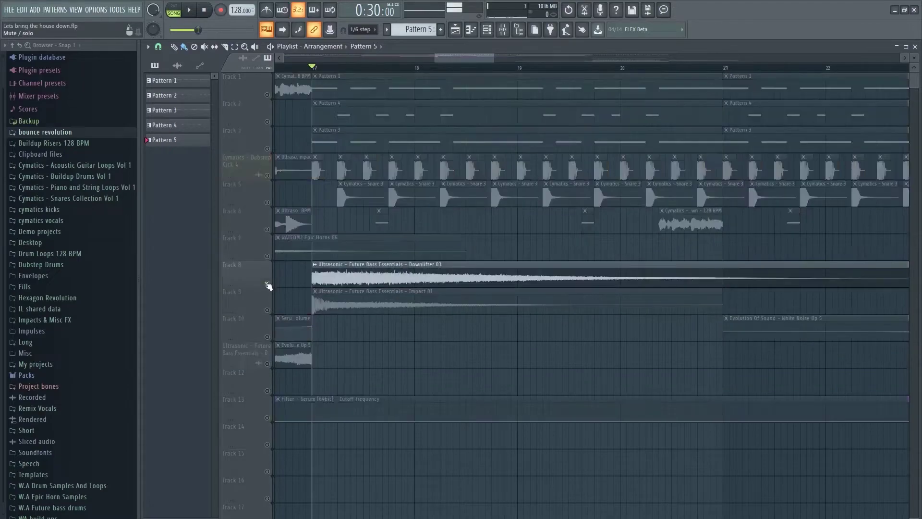
pyautogui.click(267, 309)
pyautogui.press('space')
pyautogui.click(267, 283)
pyautogui.press('space')
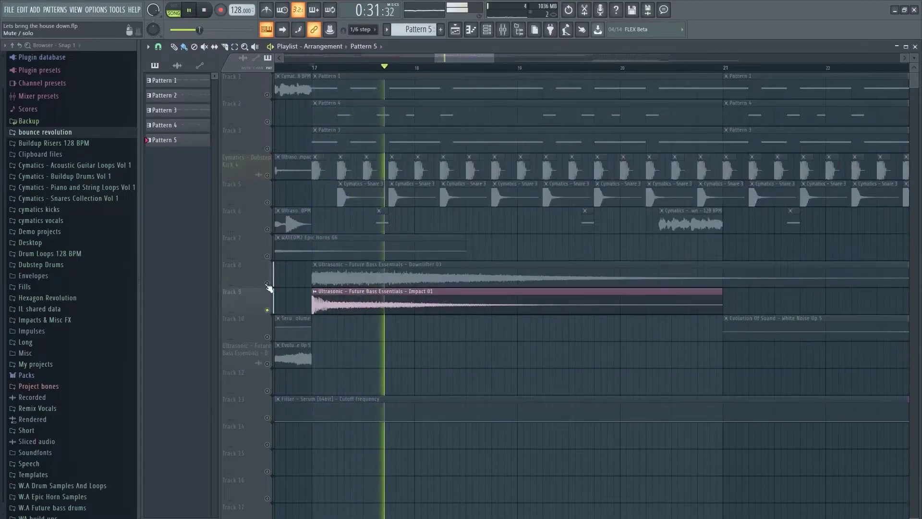
pyautogui.press('space')
# Play the Downlifter 03 clip on Track 8 with the impact muted, and unmute Track 9 when done
pyautogui.press('space')
pyautogui.click(267, 282)
pyautogui.click(267, 310)
pyautogui.press('space')
pyautogui.press('space')
pyautogui.click(267, 310)
# Unmute Track 10 and play the end of the White Noise Up 5 riser from shortly after bar 24
pyautogui.moveTo(457, 62); pyautogui.dragTo(502, 57)
pyautogui.click(267, 337)
pyautogui.click(576, 66)
pyautogui.press('space')
pyautogui.press('space')
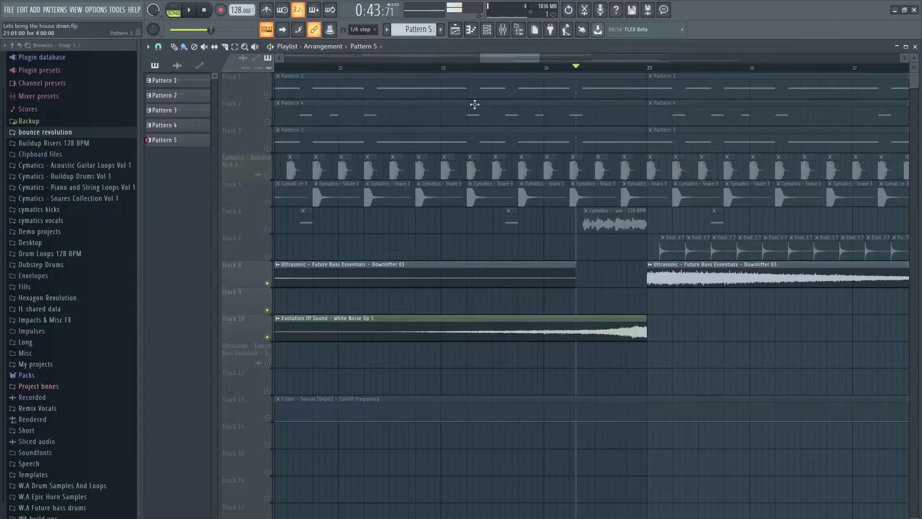
# Unmute the Track 13 filter cutoff automation and play it from bar 31 with Pattern 1 on Track 1 audible
pyautogui.moveTo(520, 58); pyautogui.dragTo(528, 59)
pyautogui.moveTo(537, 55); pyautogui.dragTo(519, 72)
pyautogui.click(340, 69)
pyautogui.press('space')
pyautogui.press('space')
pyautogui.click(276, 420)
pyautogui.click(525, 70)
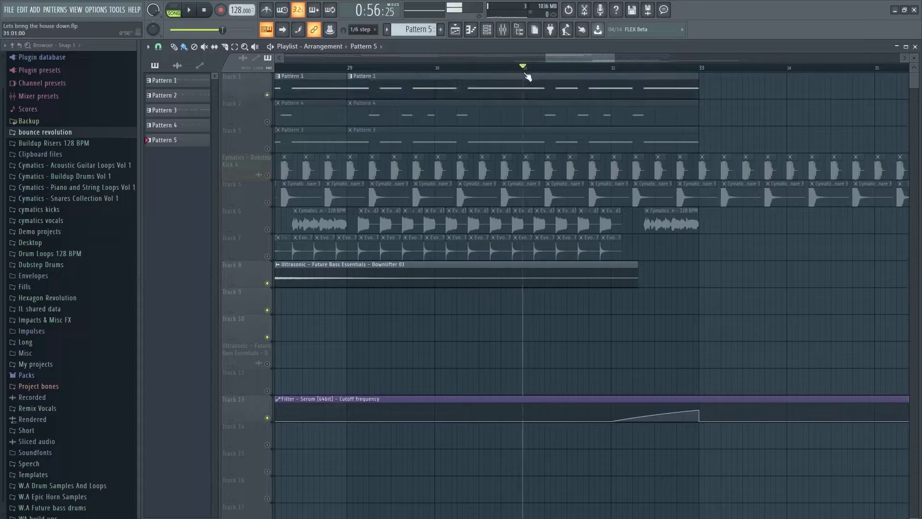
pyautogui.press('space')
pyautogui.press('space')
pyautogui.press('space')
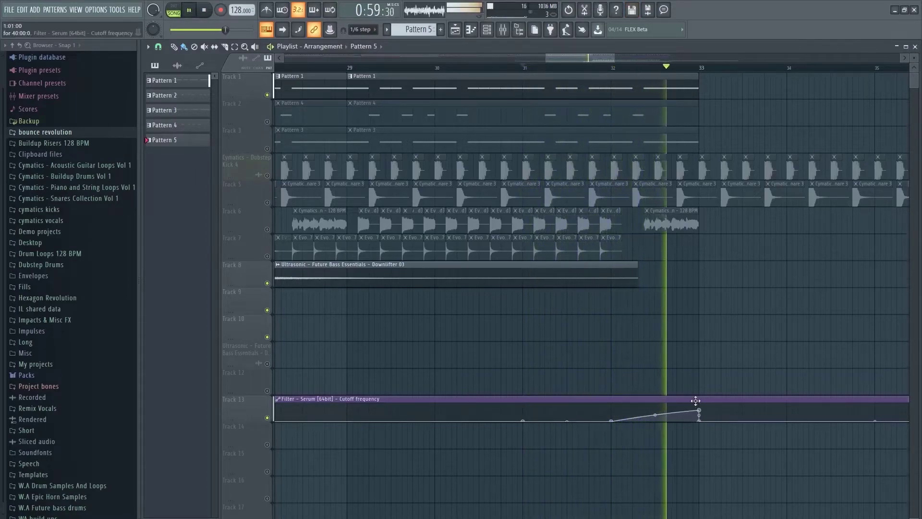
pyautogui.press('space')
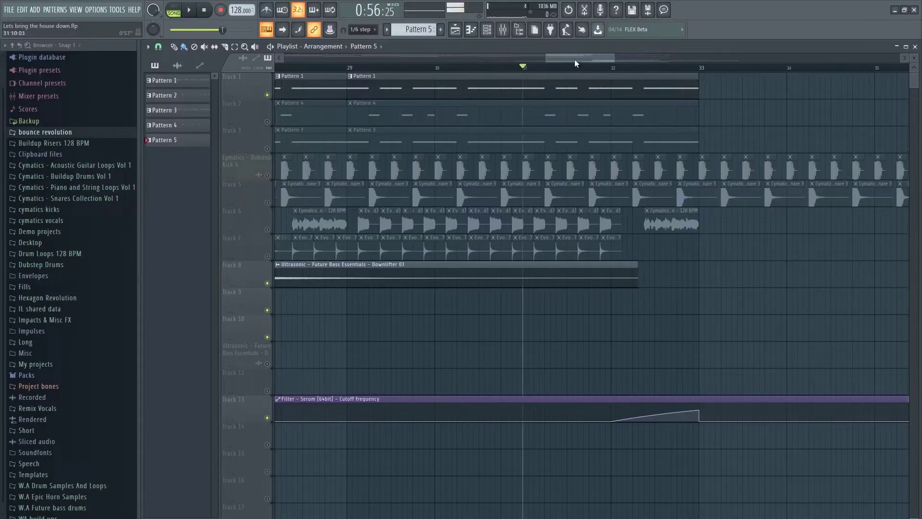
# Solo Track 9 and play the Riser G 1 clip from bar 25, restoring all tracks when done
pyautogui.moveTo(567, 58); pyautogui.dragTo(585, 56)
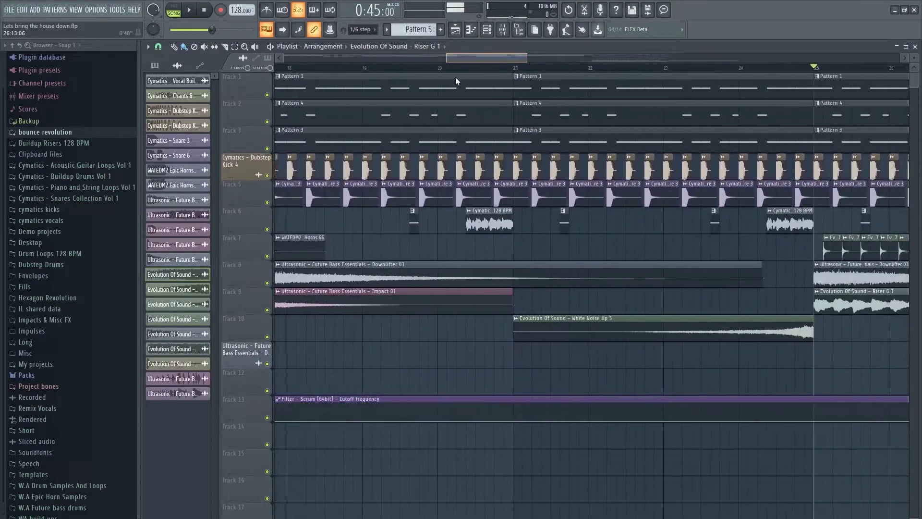
pyautogui.hscroll(3, 503, 85)
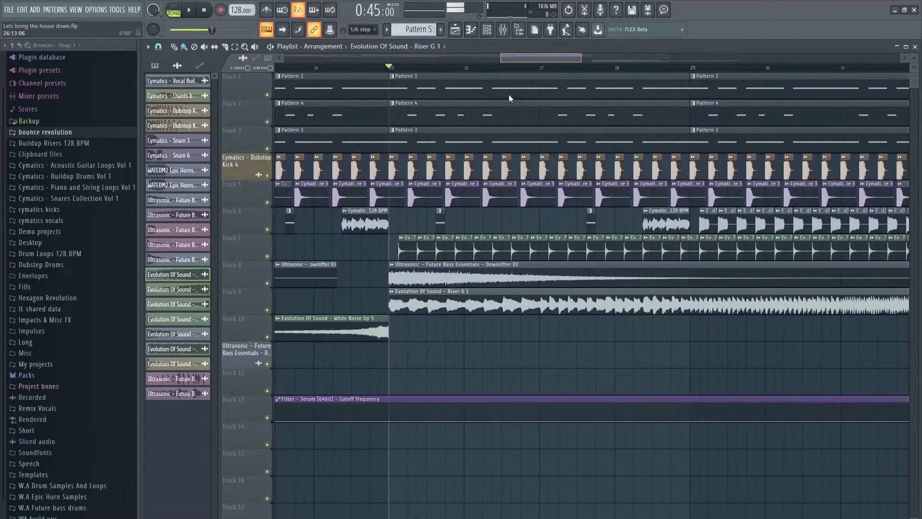
pyautogui.press('space')
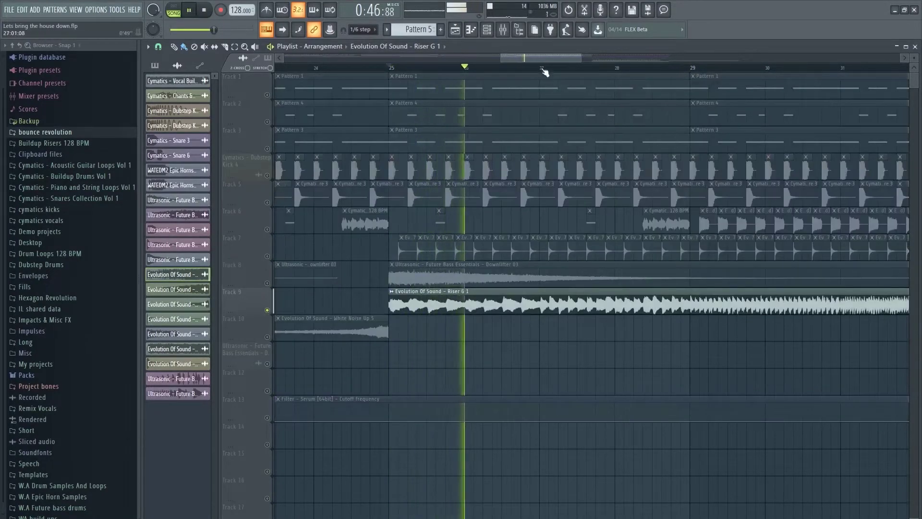
pyautogui.hscroll(4, 545, 73)
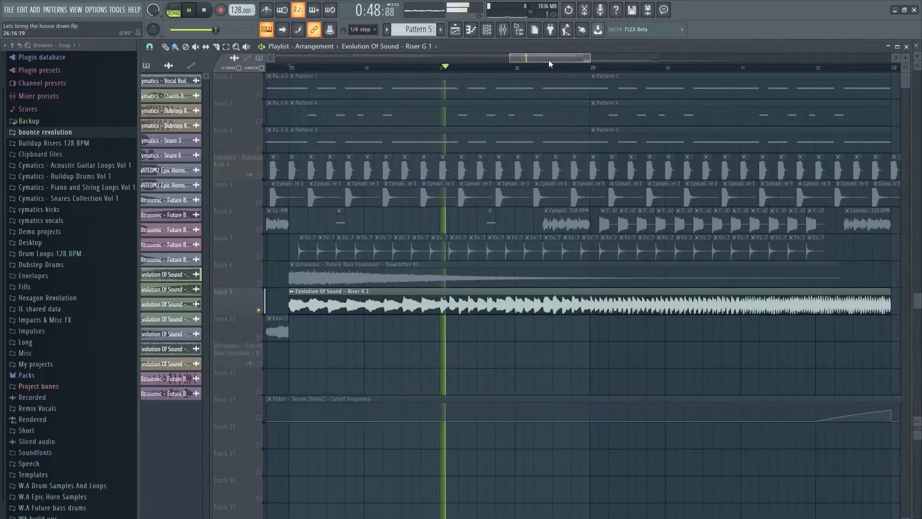
pyautogui.press('space')
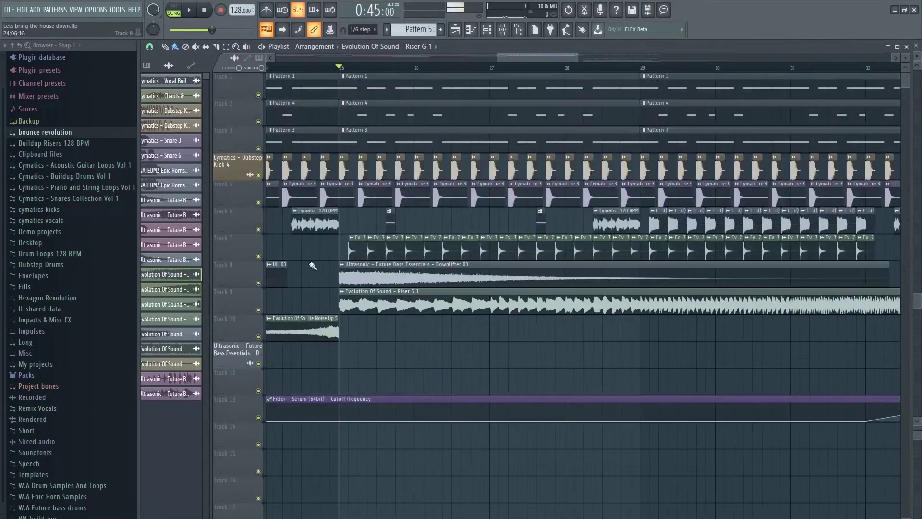
# Review the arrangement after bar 33 and play the intro from bar 1 for comparison
pyautogui.hscroll(4, 525, 66)
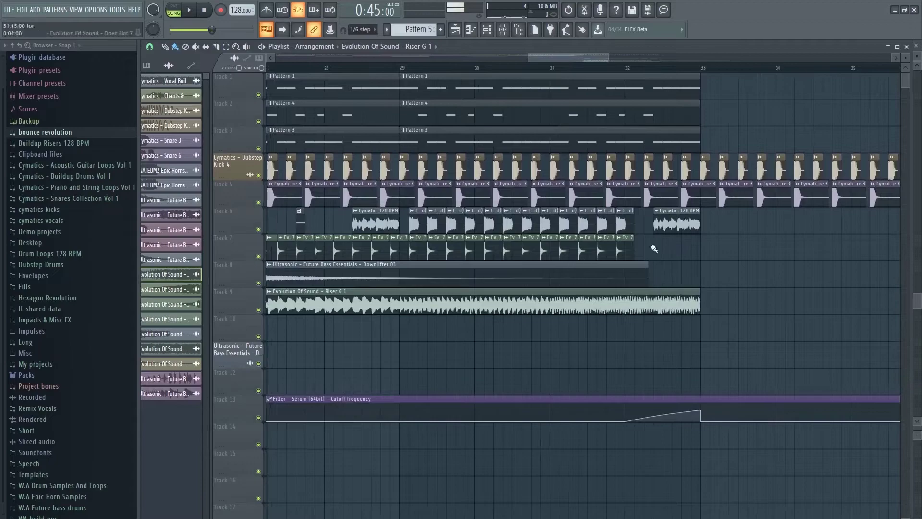
pyautogui.hscroll(1, 551, 60)
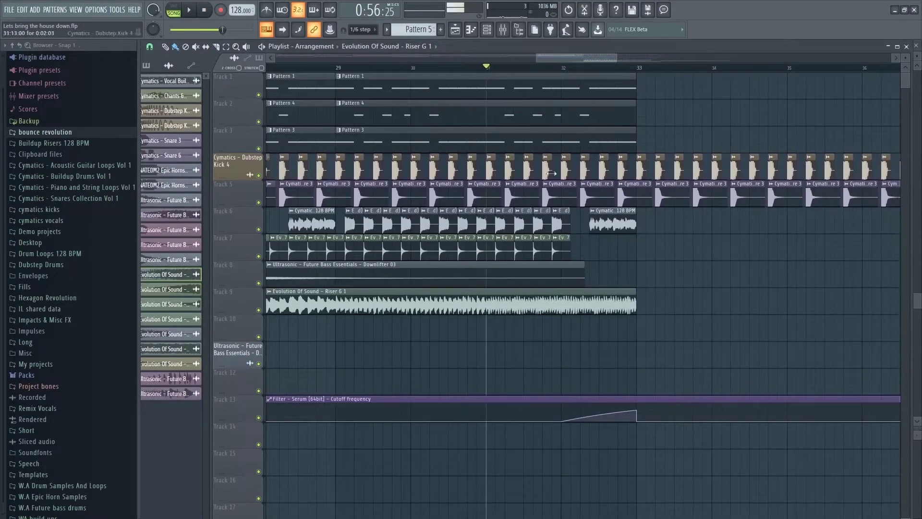
pyautogui.hscroll(3, 546, 167)
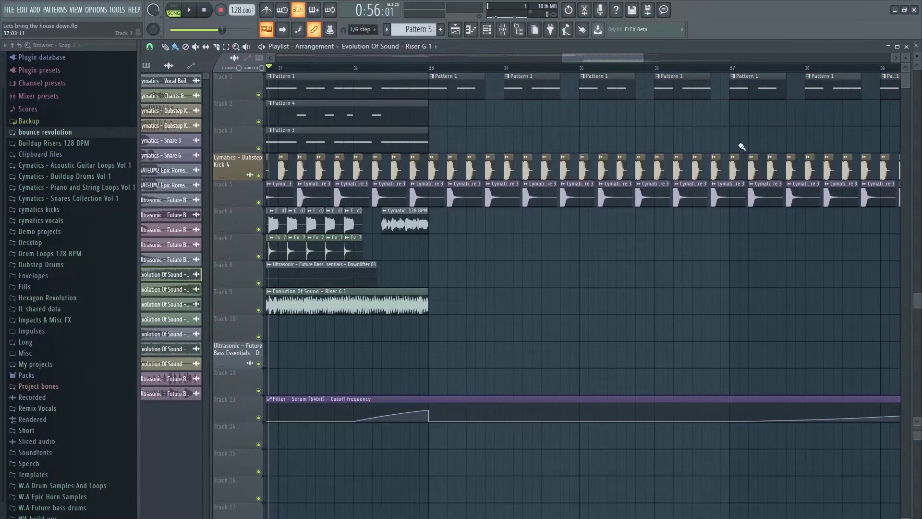
pyautogui.scroll(-2, 476, 69)
pyautogui.moveTo(579, 58); pyautogui.dragTo(217, 60)
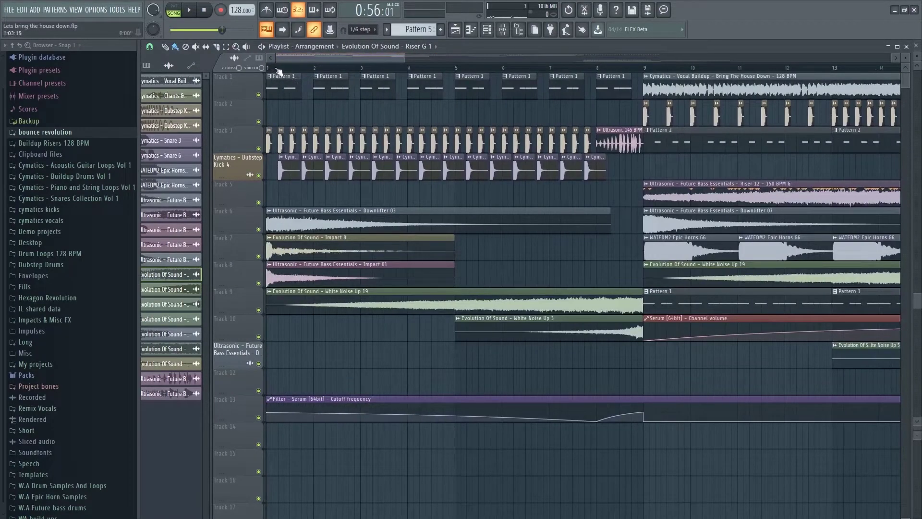
pyautogui.click(277, 71)
pyautogui.press('space')
pyautogui.press('space')
# Solo Track 1 and play the outro's Pattern 1 clips from bar 33, turning the solo off when done
pyautogui.moveTo(324, 56); pyautogui.dragTo(650, 59)
pyautogui.click(353, 68)
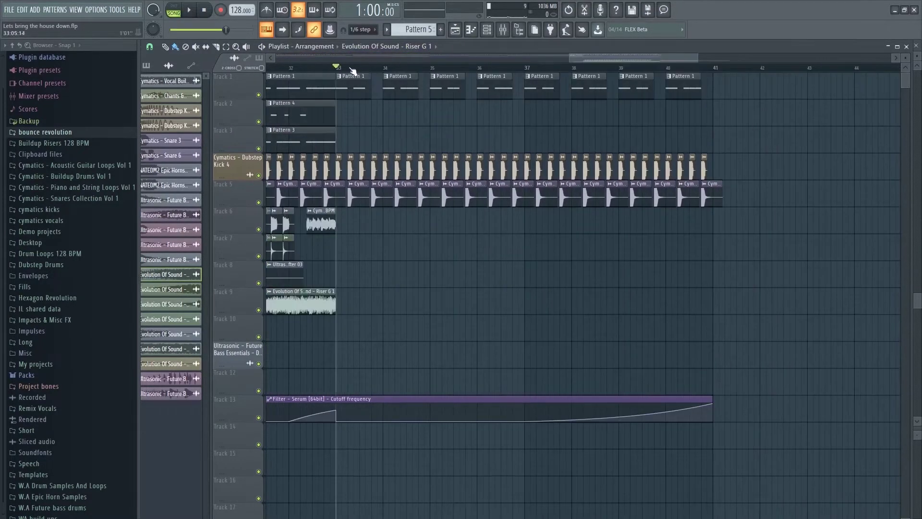
pyautogui.rightClick(258, 96)
pyautogui.press('space')
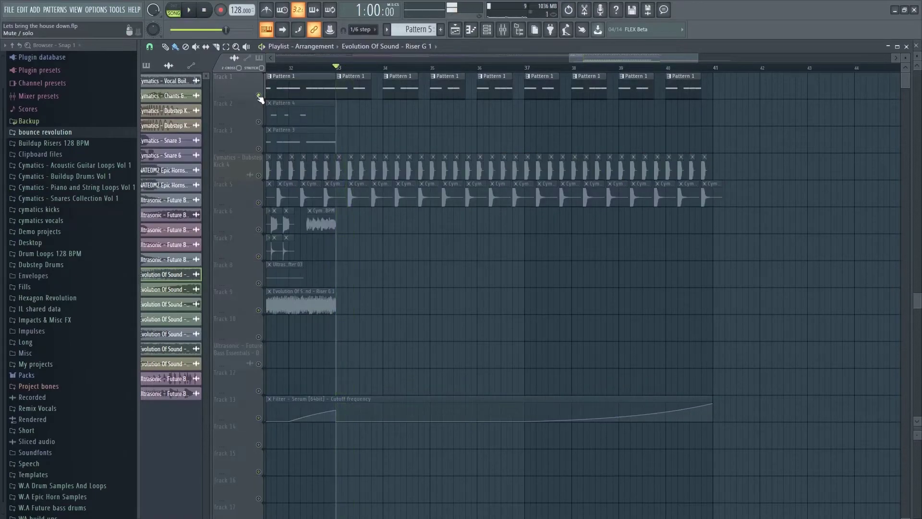
pyautogui.rightClick(258, 96)
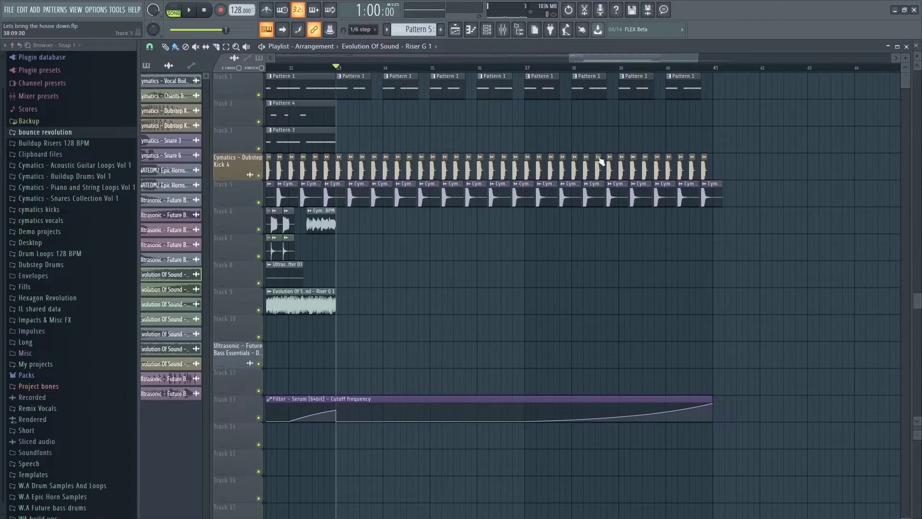
# Play Track 1 with only the Track 13 filter cutoff automation, near bar 39 and from just before bar 33, and restore all tracks
pyautogui.rightClick(258, 94)
pyautogui.click(259, 417)
pyautogui.click(631, 68)
pyautogui.click(324, 68)
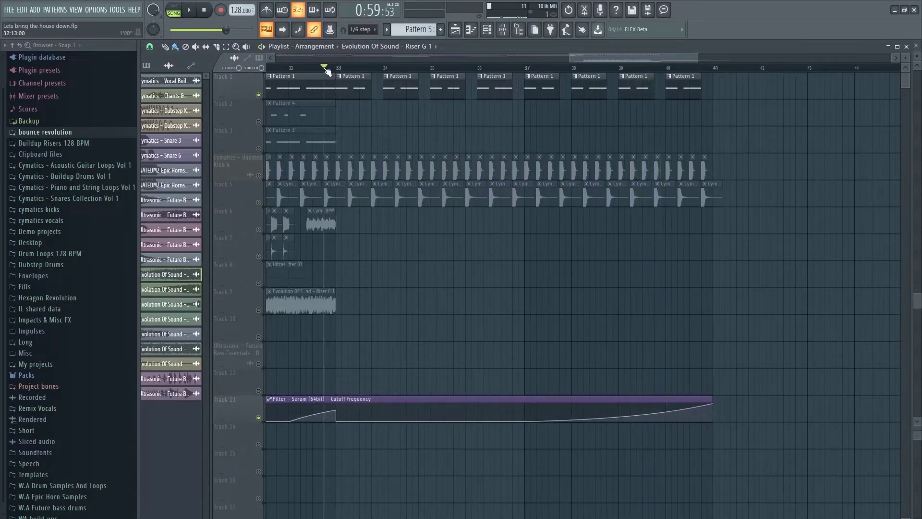
pyautogui.rightClick(258, 94)
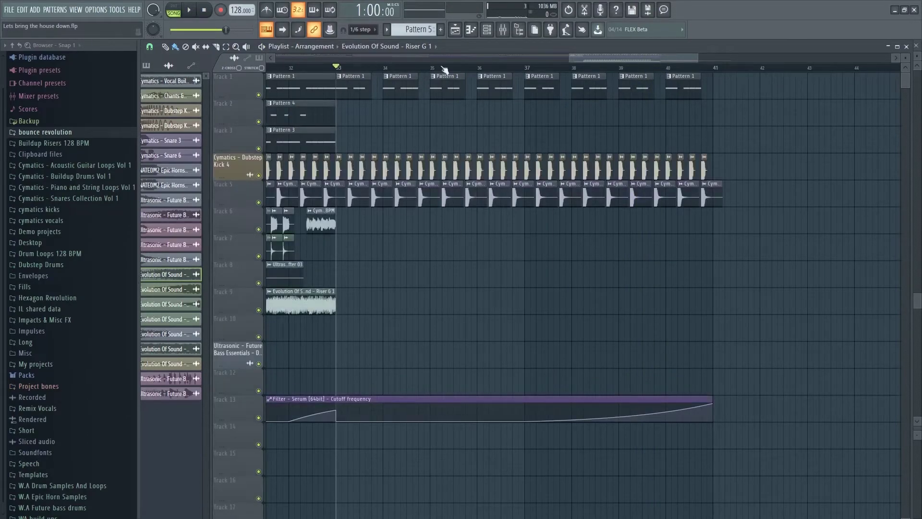
# Paste the hi-hat clips on Tracks 7 and 8 after bar 33, plus Downlifter 07, Impact 8 and Riser G 4 on Tracks 9 to 11
pyautogui.moveTo(516, 60); pyautogui.dragTo(603, 59)
pyautogui.hotkey('ctrl', 'v')
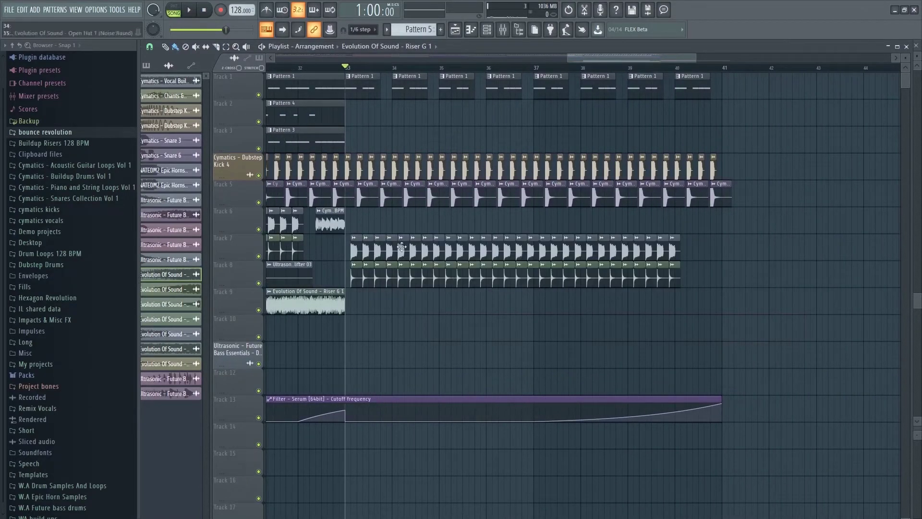
pyautogui.scroll(3, 349, 72)
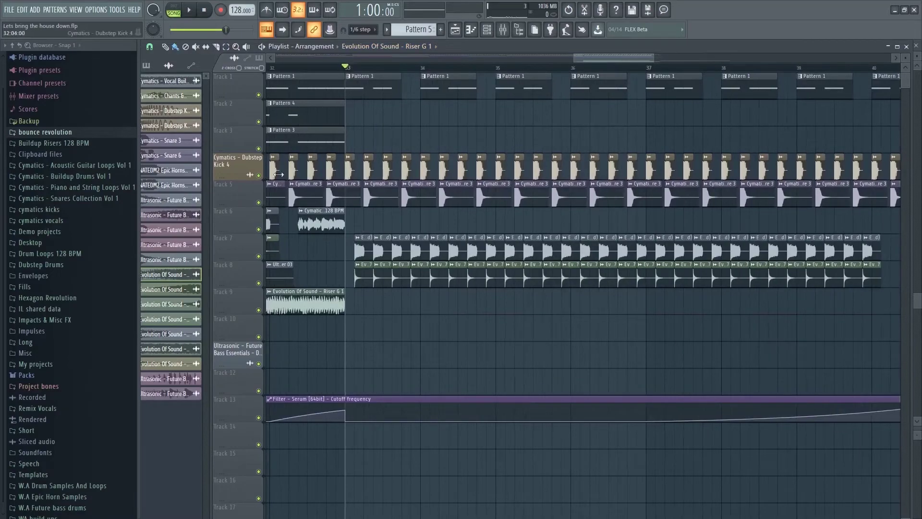
pyautogui.moveTo(605, 56); pyautogui.dragTo(630, 57)
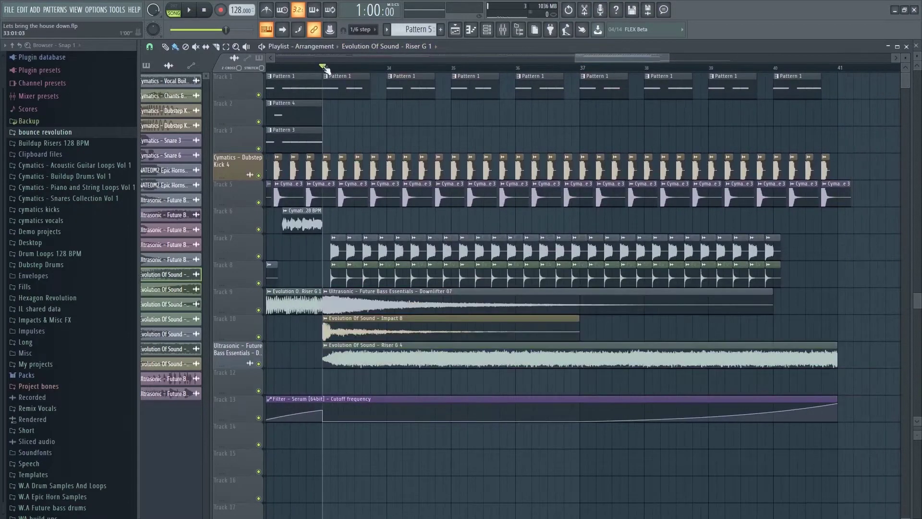
# Solo Tracks 9, 10 and 11 and play their downlifter, impact and riser clips from bar 33
pyautogui.keyDown('ctrl'); pyautogui.click(259, 310); pyautogui.keyUp('ctrl')
pyautogui.click(258, 337)
pyautogui.click(259, 364)
pyautogui.press('space')
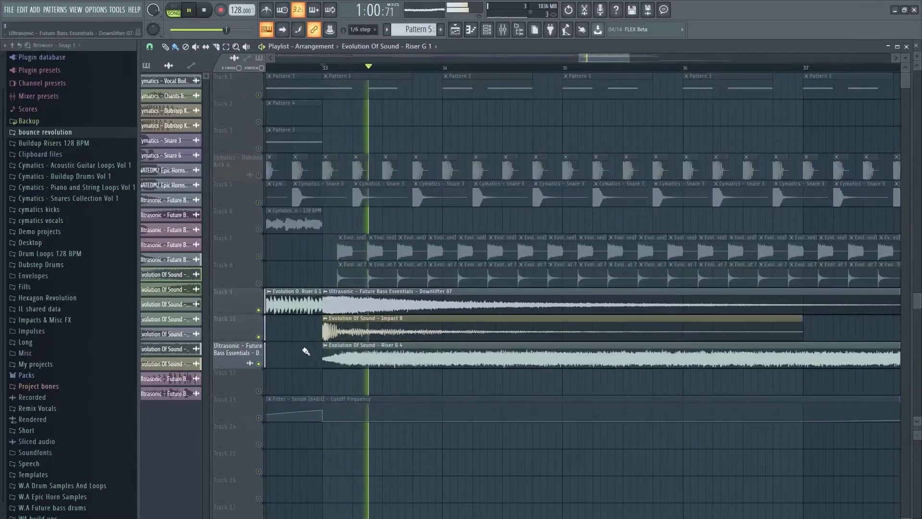
pyautogui.hscroll(1, 617, 61)
pyautogui.moveTo(616, 61); pyautogui.dragTo(578, 70)
pyautogui.press('space')
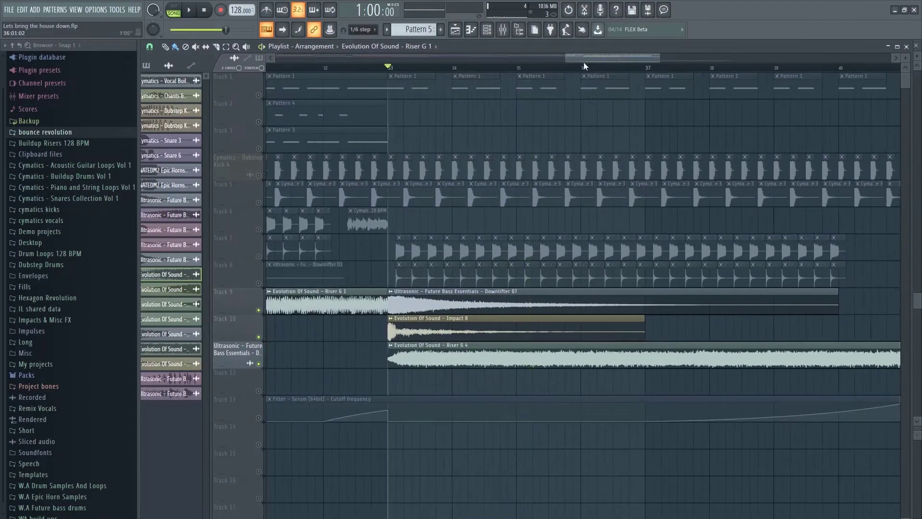
pyautogui.hscroll(1, 577, 60)
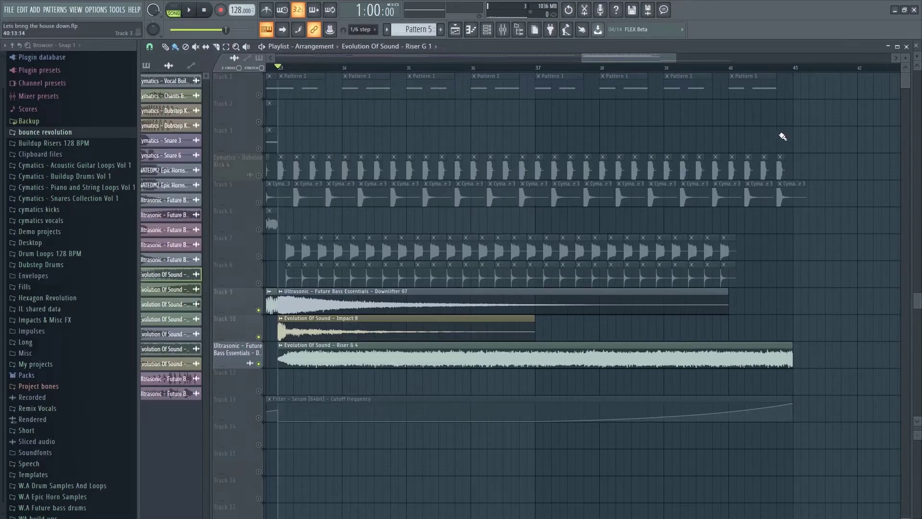
# Solo Track 11 and play the Riser G 4 clip from bar 33 and again from past bar 39
pyautogui.rightClick(259, 364)
pyautogui.press('space')
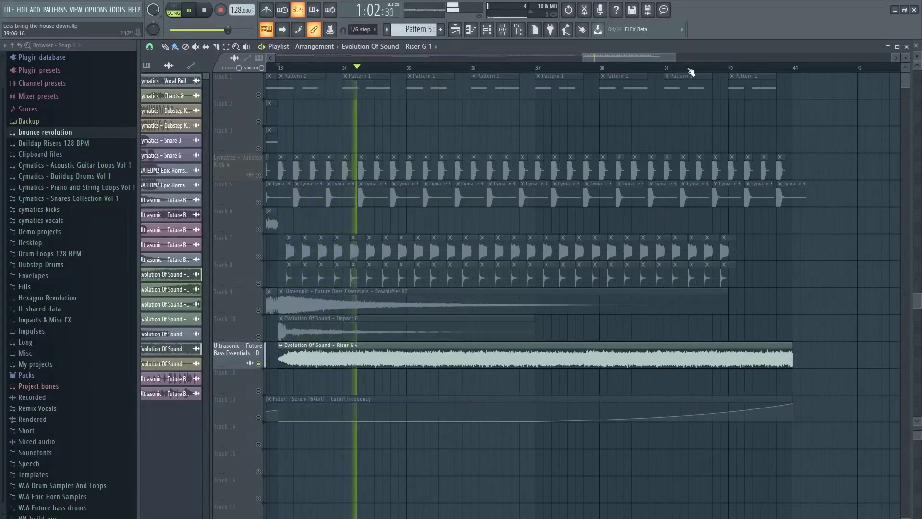
pyautogui.click(690, 68)
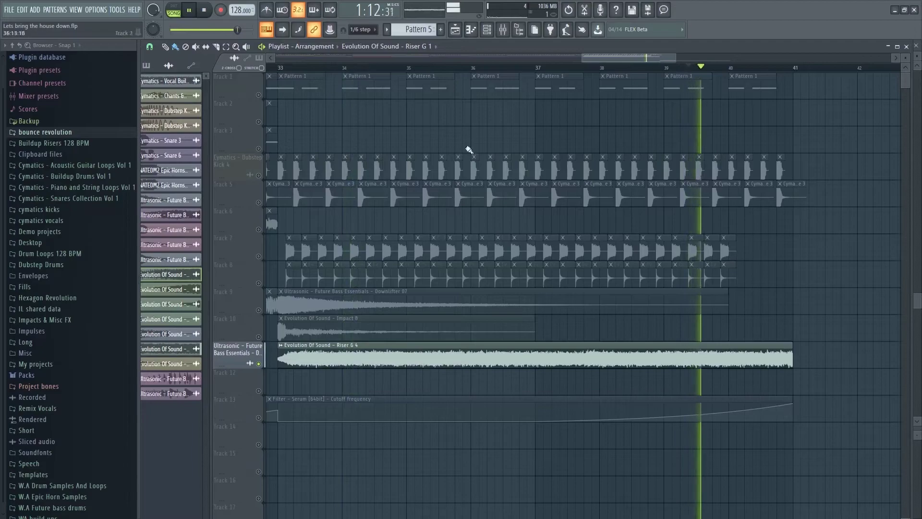
pyautogui.press('space')
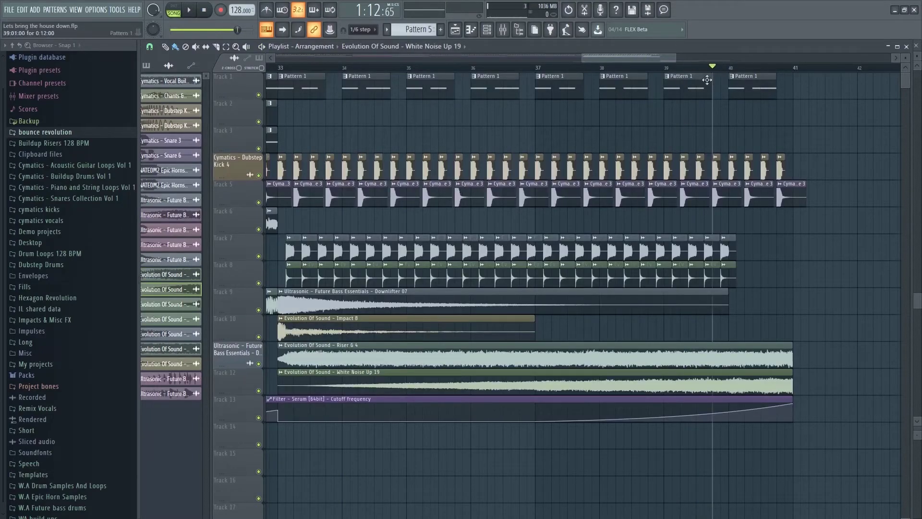
# Shift Track 1's bar 39 Pattern 1 clip slightly earlier and play White Noise Up 19 with Track 12 soloed, restoring all tracks when done
pyautogui.moveTo(707, 81); pyautogui.dragTo(691, 80)
pyautogui.rightClick(260, 389)
pyautogui.press('space')
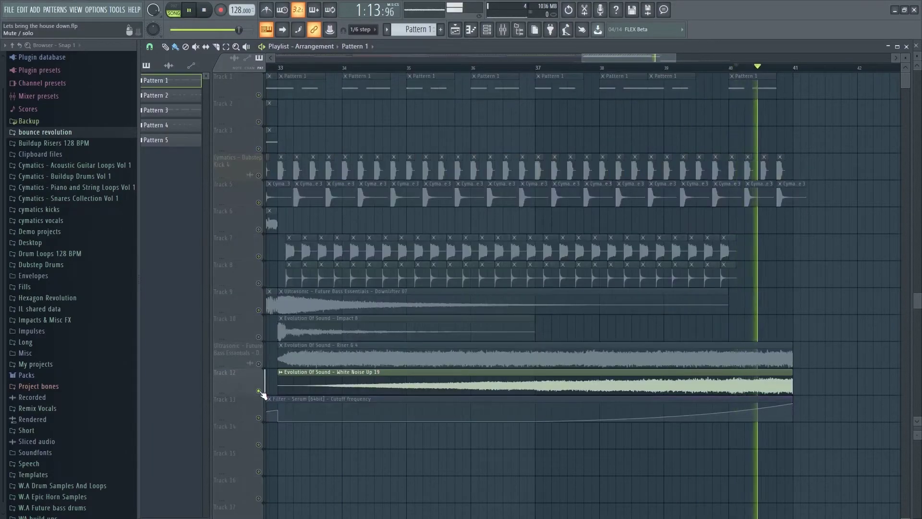
pyautogui.press('space')
pyautogui.rightClick(258, 122)
pyautogui.rightClick(259, 122)
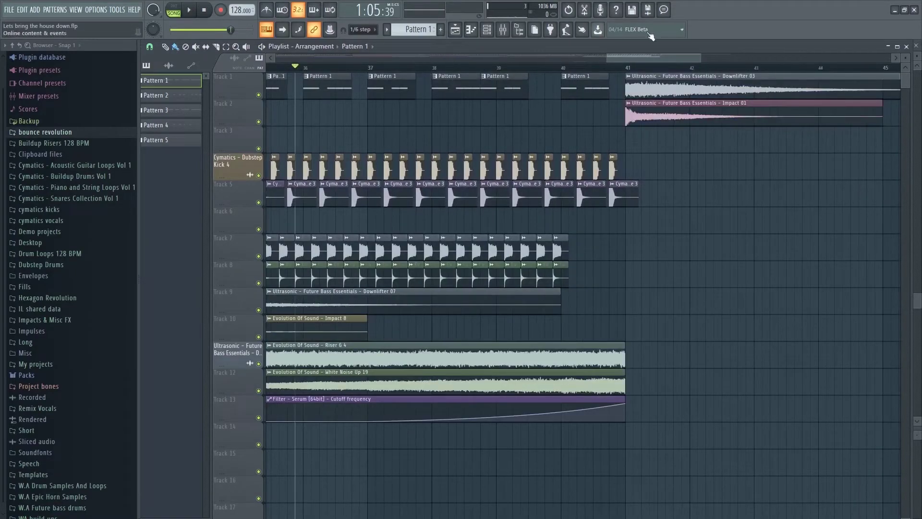
# Play the ending into the Downlifter 03 and Impact 01 clips at bar 41, and play the full arrangement from bar 1
pyautogui.moveTo(628, 56); pyautogui.dragTo(644, 58)
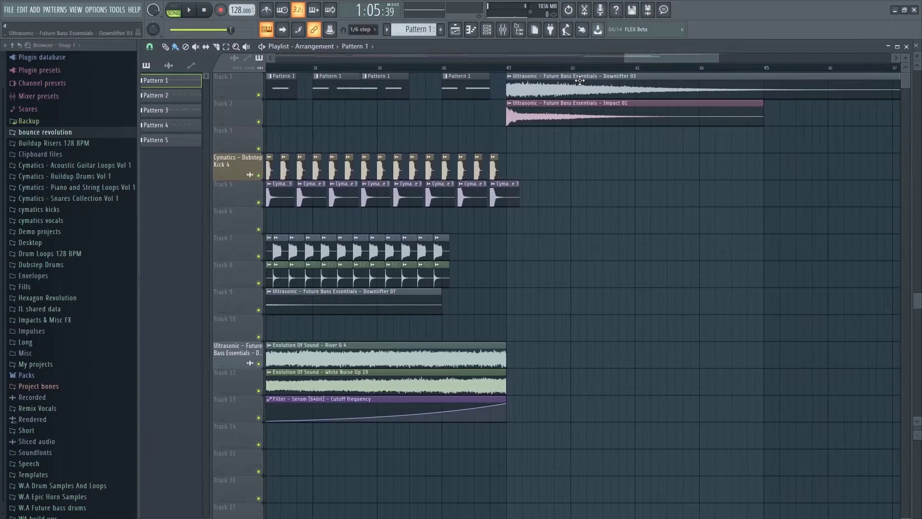
pyautogui.press('space')
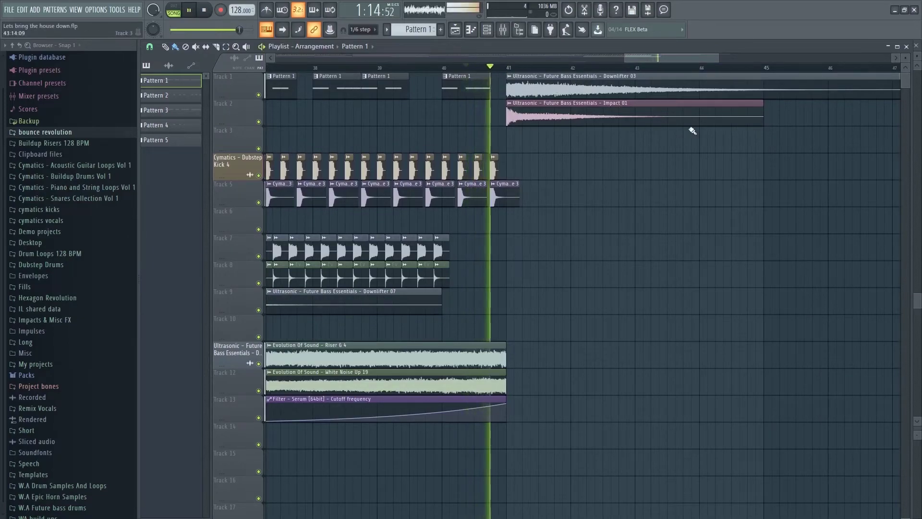
pyautogui.press('space')
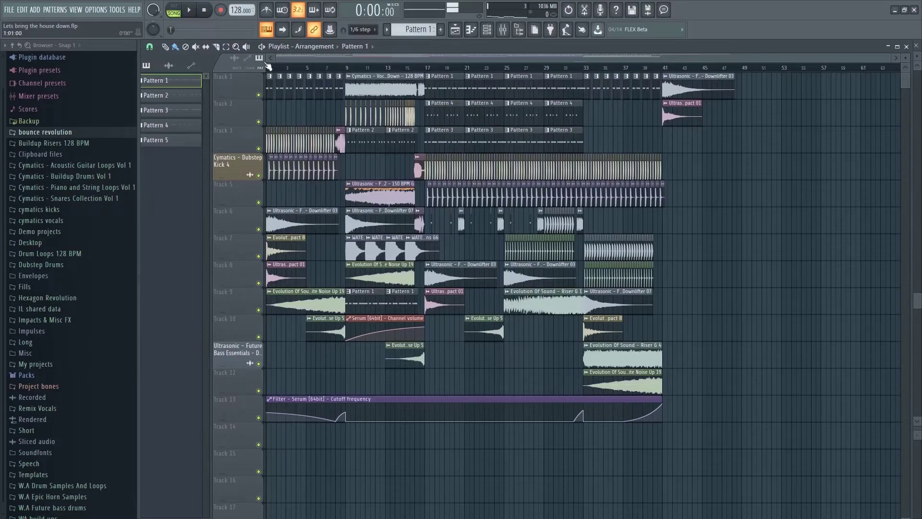
pyautogui.press('space')
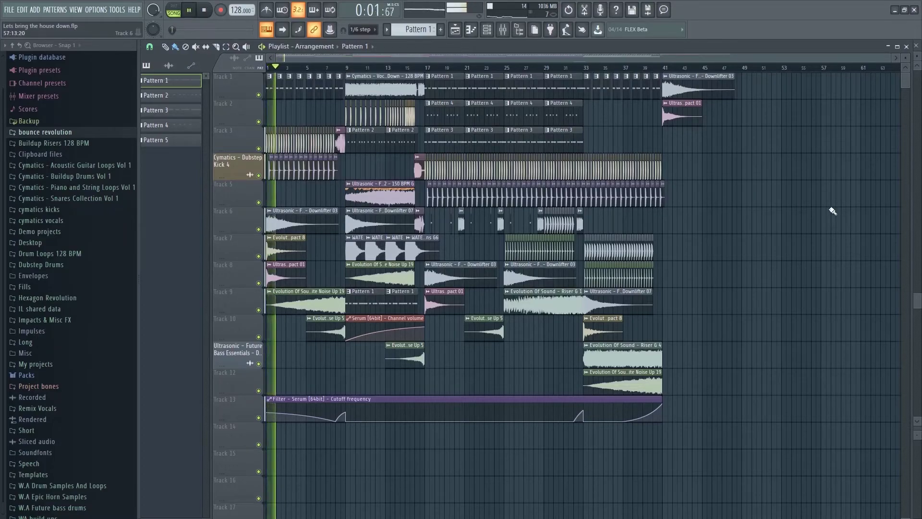